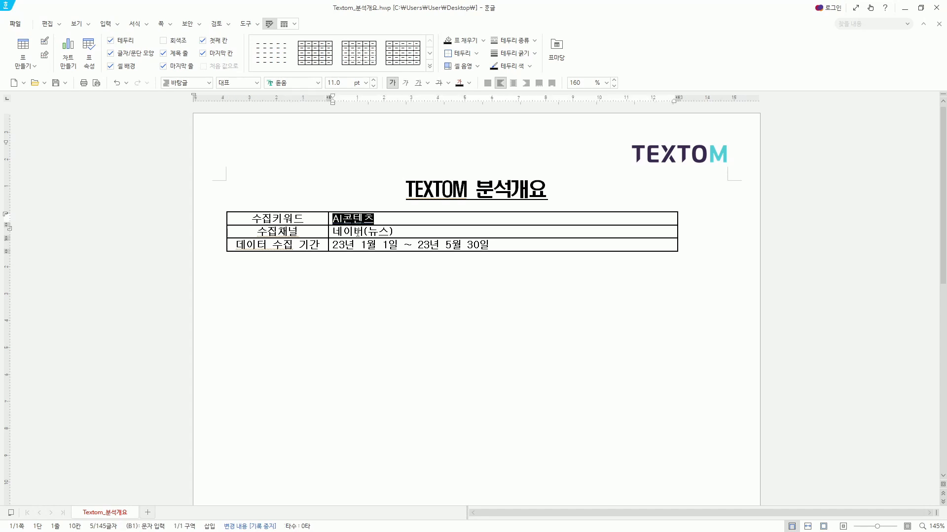
Review the collection channel and data collection period in the analysis outline table, and switch to the TEXTOM website in Chrome
{"action": "double_click", "coordinate": [358, 232]}
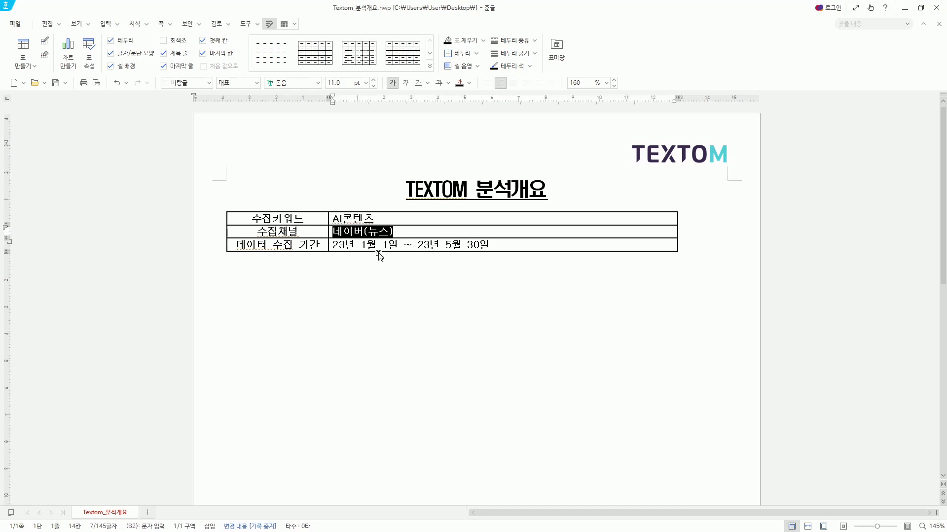
{"action": "double_click", "coordinate": [362, 244]}
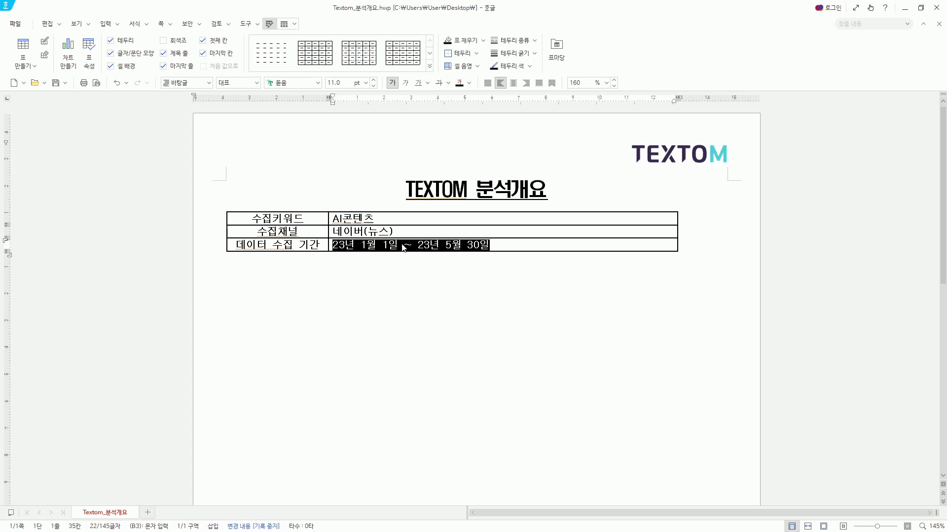
{"action": "left_click", "coordinate": [905, 15]}
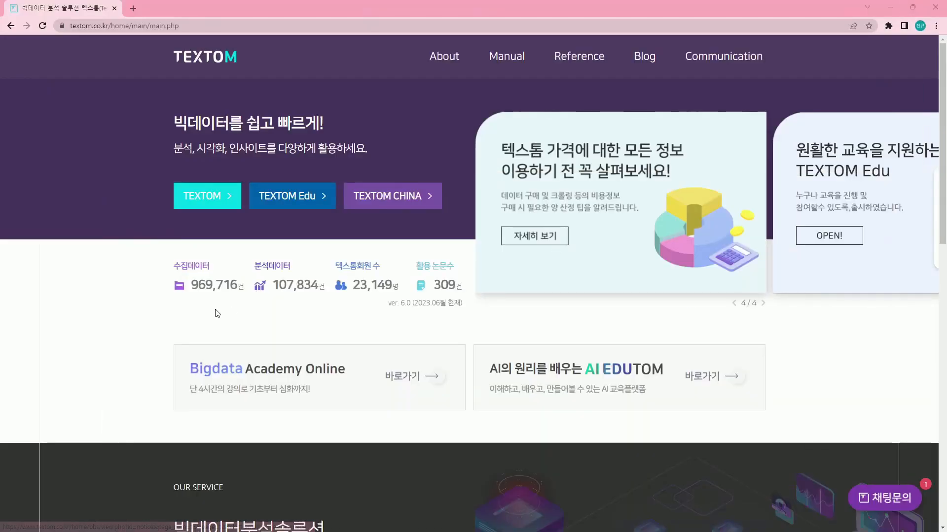
Open the TEXTOM login page and log in with the saved ID and the account password
{"action": "left_click", "coordinate": [217, 196]}
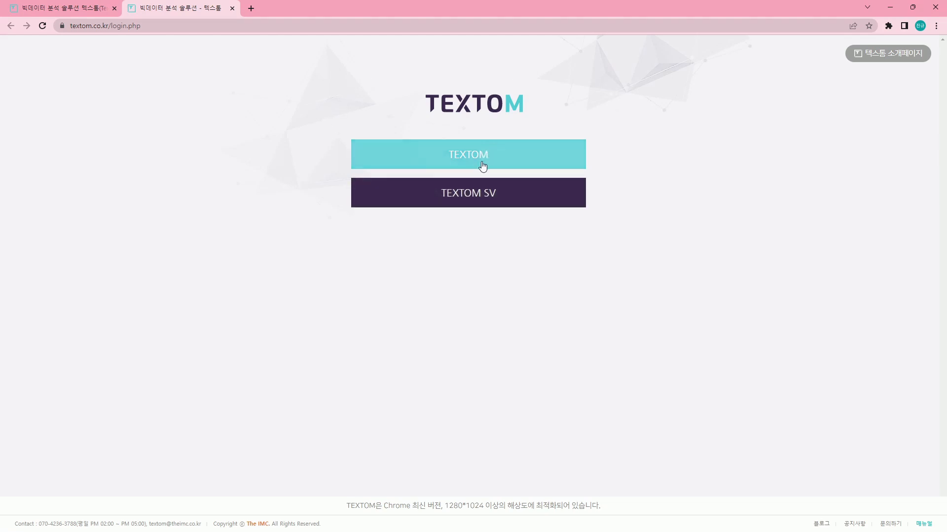
{"action": "left_click", "coordinate": [476, 197]}
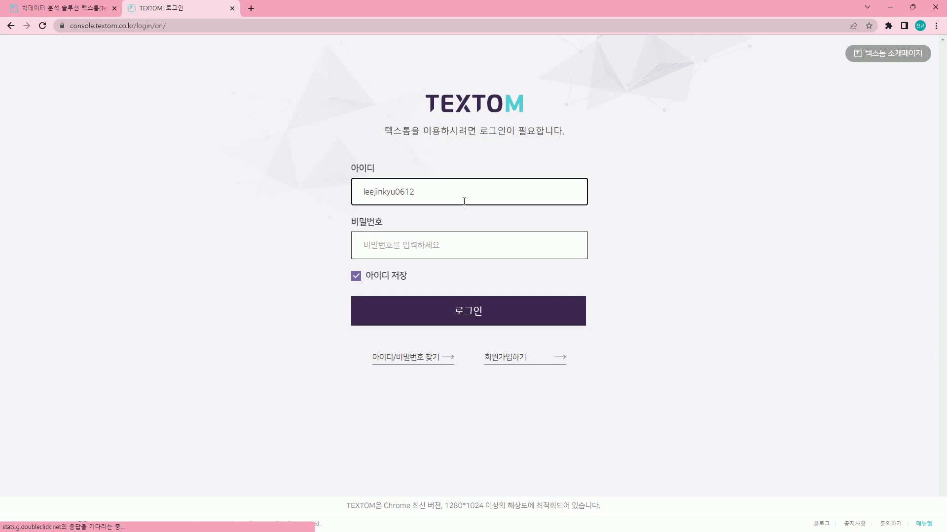
{"action": "left_click", "coordinate": [452, 242]}
{"action": "type", "text": "••"}
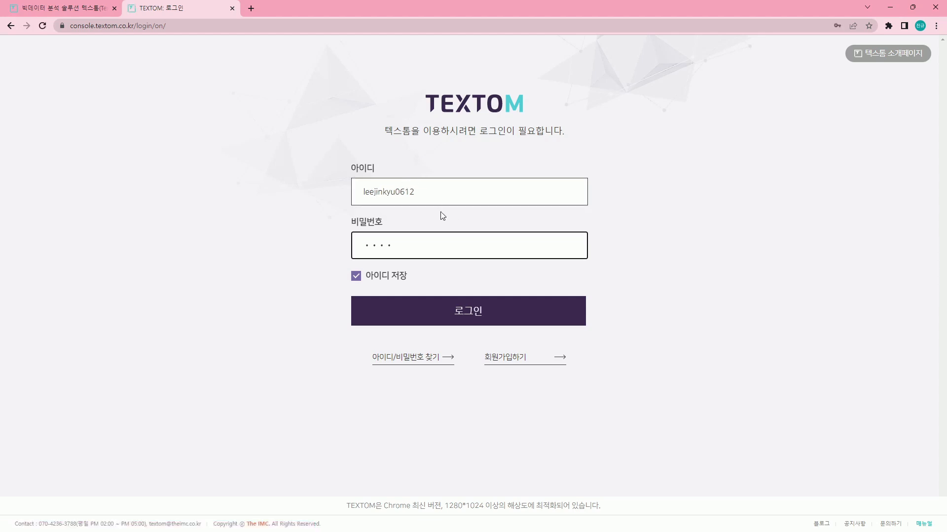
{"action": "type", "text": "••"}
{"action": "left_click", "coordinate": [462, 315]}
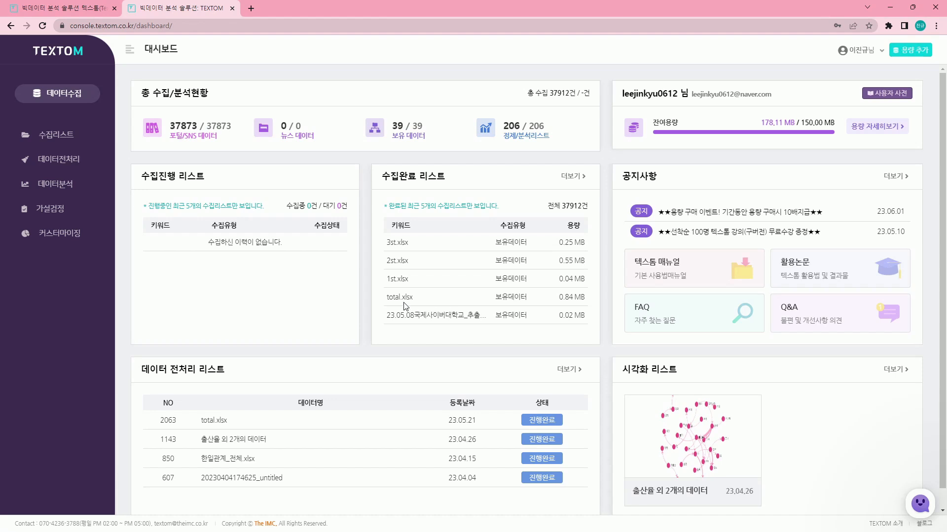
Open the data collection page (데이터수집) and review the channels offered for portal/channel collection (포털/채널)
{"action": "left_click", "coordinate": [80, 101]}
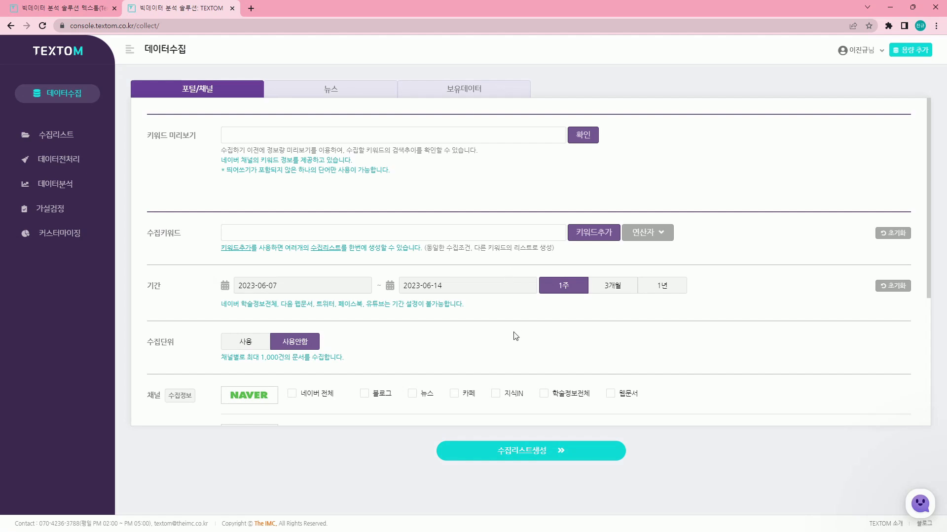
{"action": "left_click", "coordinate": [329, 90]}
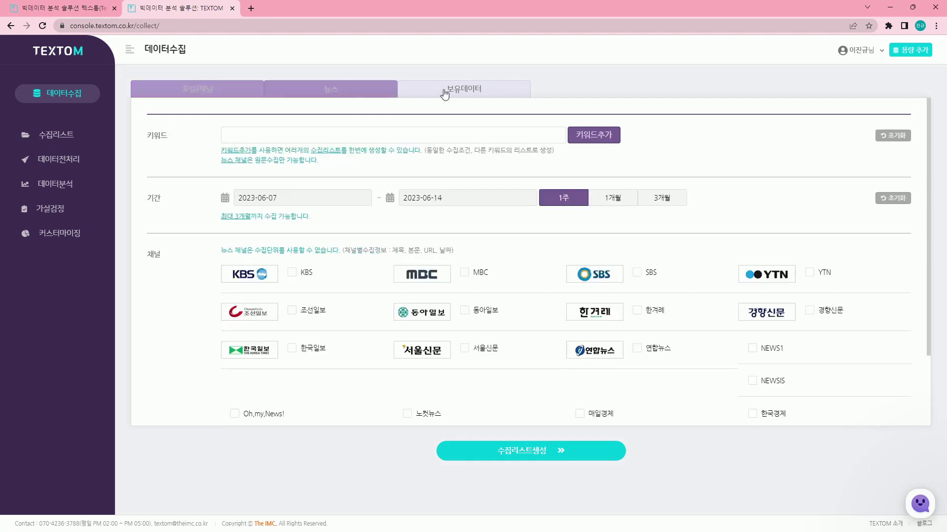
{"action": "left_click", "coordinate": [462, 92]}
{"action": "left_click", "coordinate": [221, 93]}
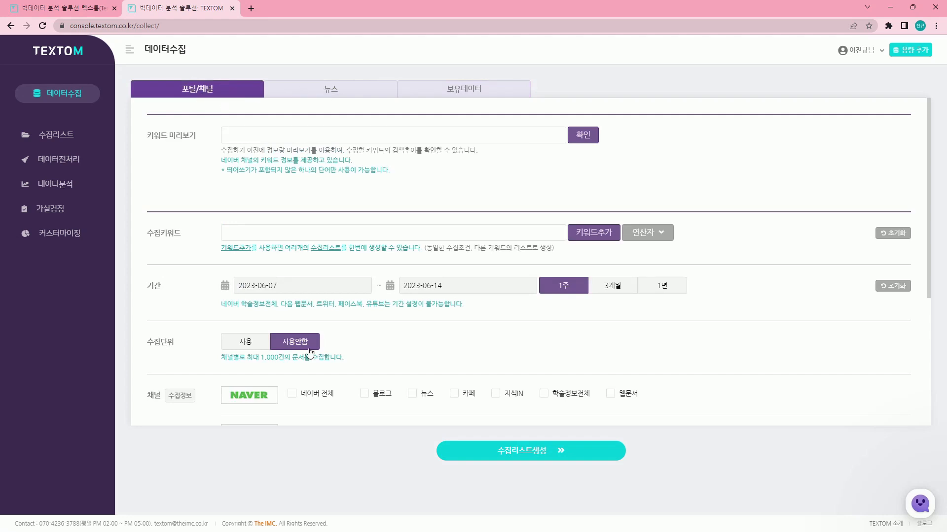
{"action": "scroll", "coordinate": [302, 367], "scroll_direction": "down", "scroll_amount": 2}
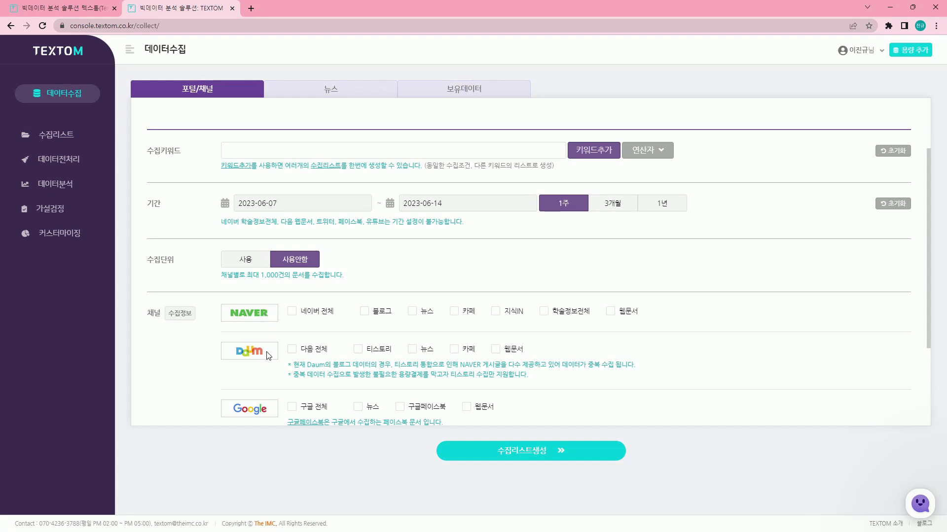
{"action": "scroll", "coordinate": [268, 354], "scroll_direction": "down", "scroll_amount": 2}
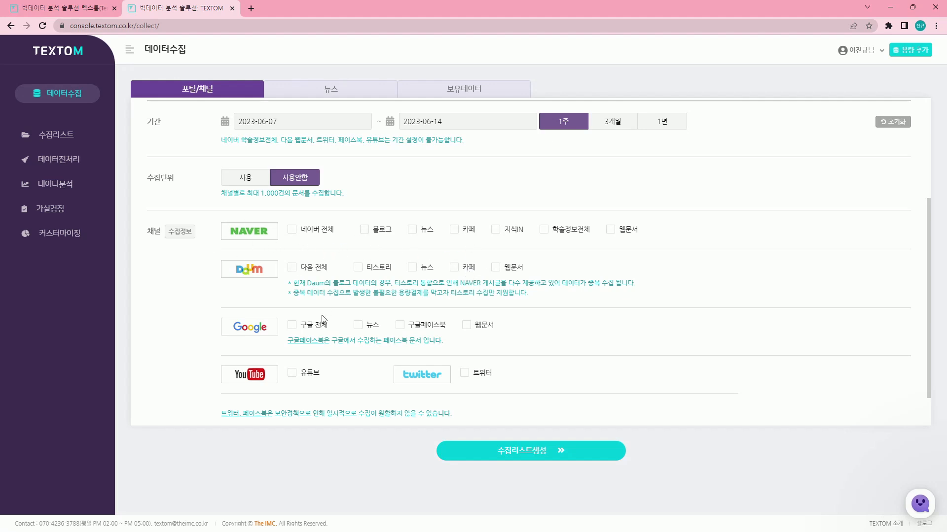
{"action": "scroll", "coordinate": [345, 259], "scroll_direction": "up", "scroll_amount": 4}
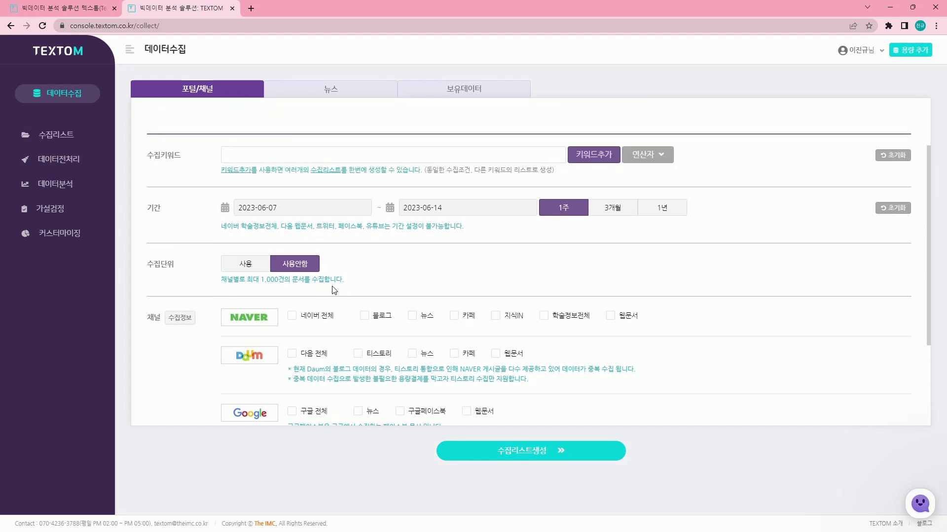
Review the news outlets under 뉴스 and the file upload options under 보유데이터, and return to 포털/채널
{"action": "left_click", "coordinate": [321, 93]}
{"action": "scroll", "coordinate": [321, 250], "scroll_direction": "down", "scroll_amount": 1}
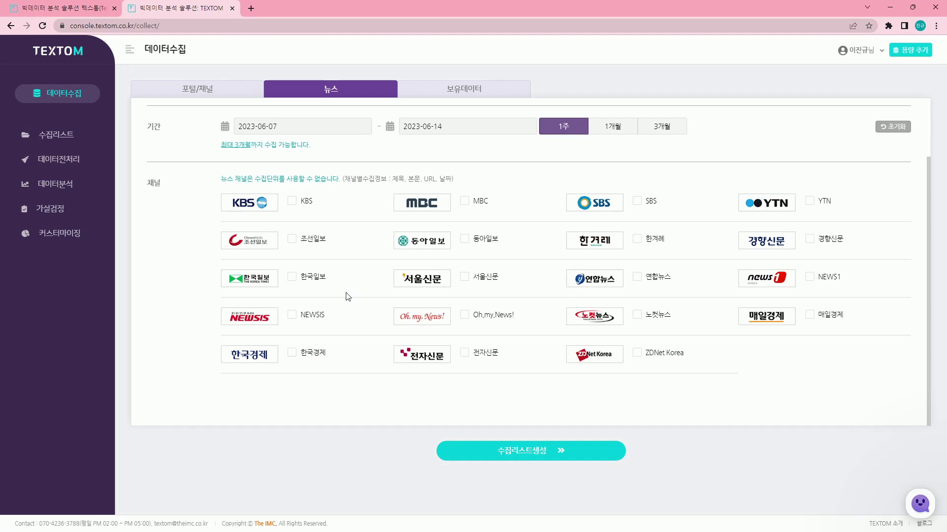
{"action": "scroll", "coordinate": [356, 293], "scroll_direction": "up", "scroll_amount": 2}
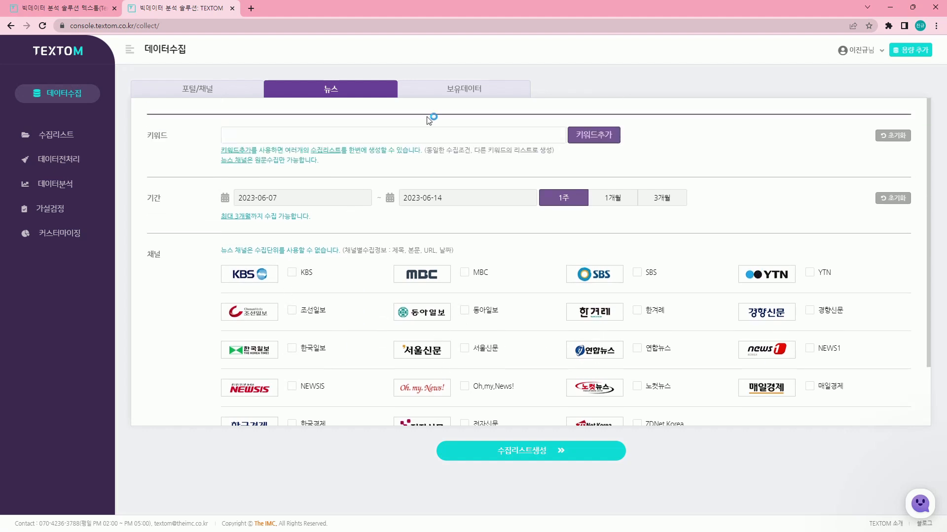
{"action": "left_click", "coordinate": [436, 94]}
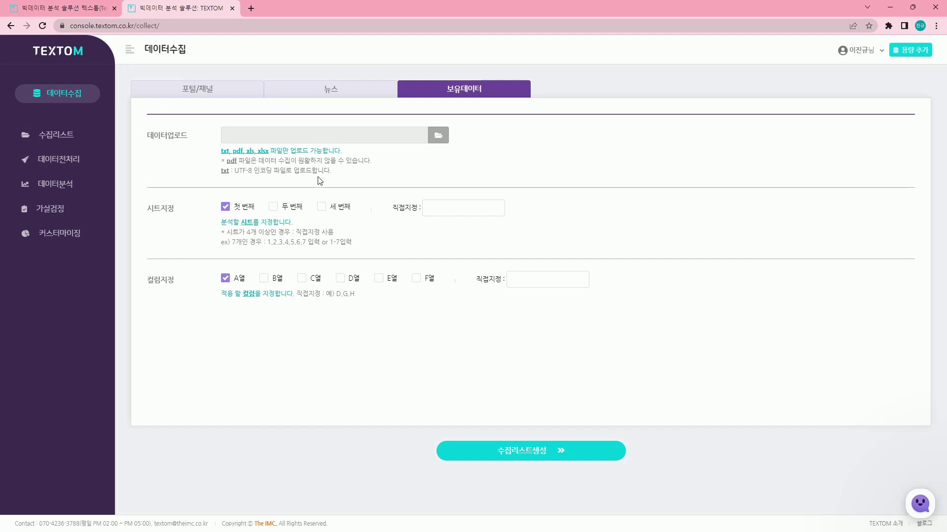
{"action": "left_click", "coordinate": [198, 96]}
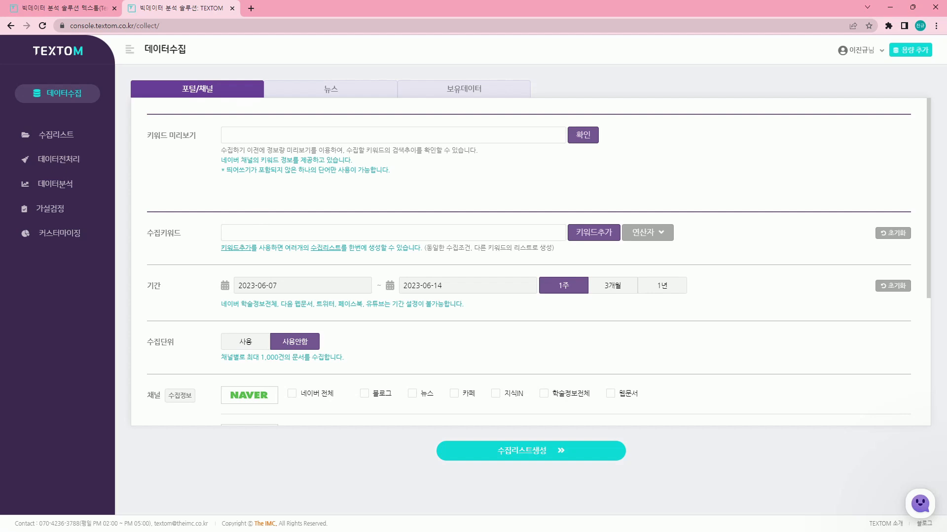
Copy the keyword AI콘텐츠 from the analysis outline document in Hangul into TEXTOM's collection keyword field (수집키워드)
{"action": "key", "text": "alt+Tab"}
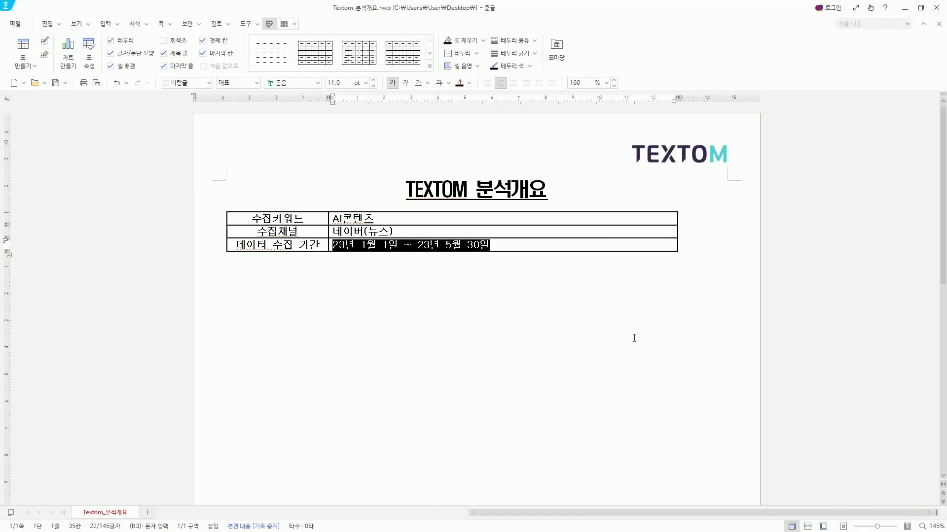
{"action": "double_click", "coordinate": [343, 219]}
{"action": "key", "text": "ctrl+c"}
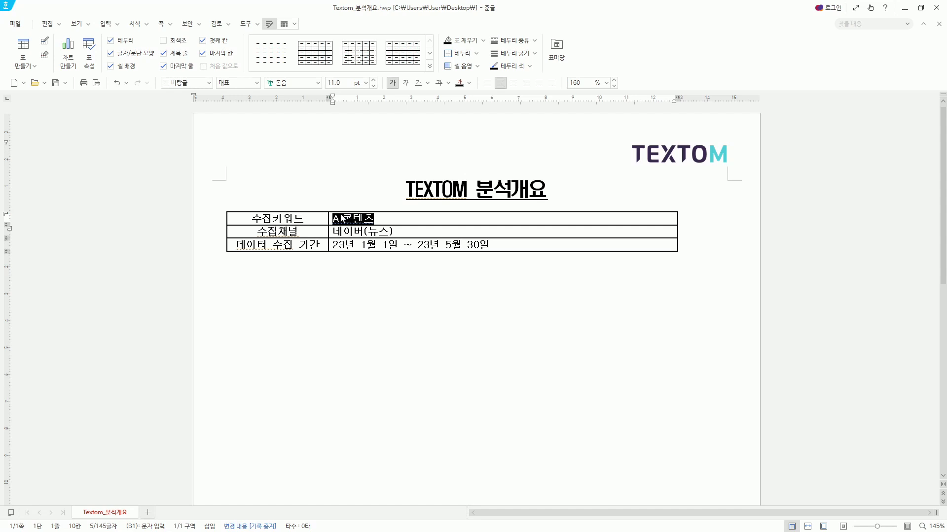
{"action": "left_click", "coordinate": [904, 8]}
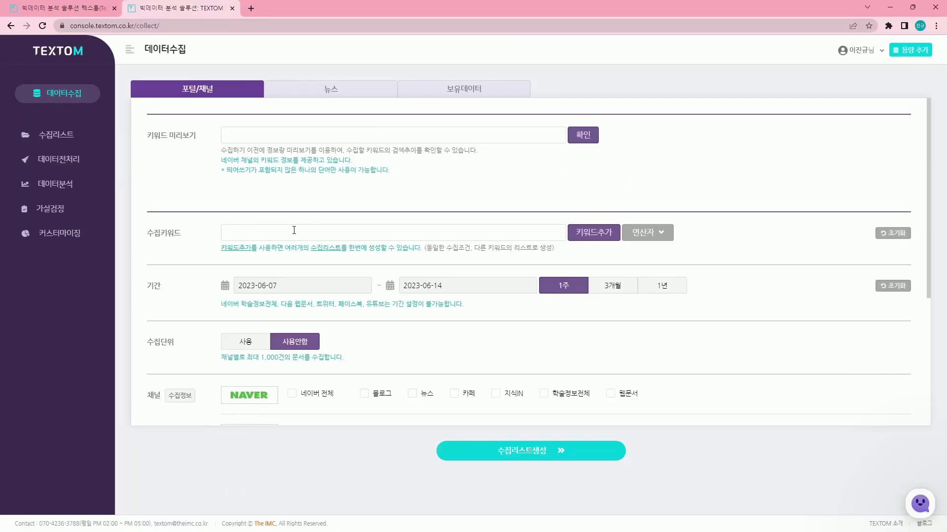
{"action": "left_click", "coordinate": [282, 234]}
{"action": "key", "text": "ctrl+v"}
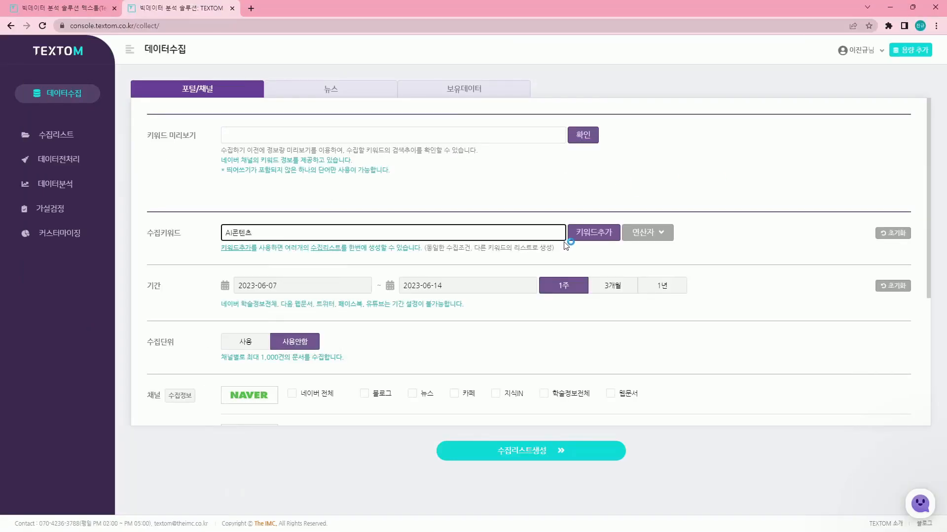
Set the collection period (기간) from 2023-01-01 to 2023-05-31
{"action": "left_click", "coordinate": [265, 286]}
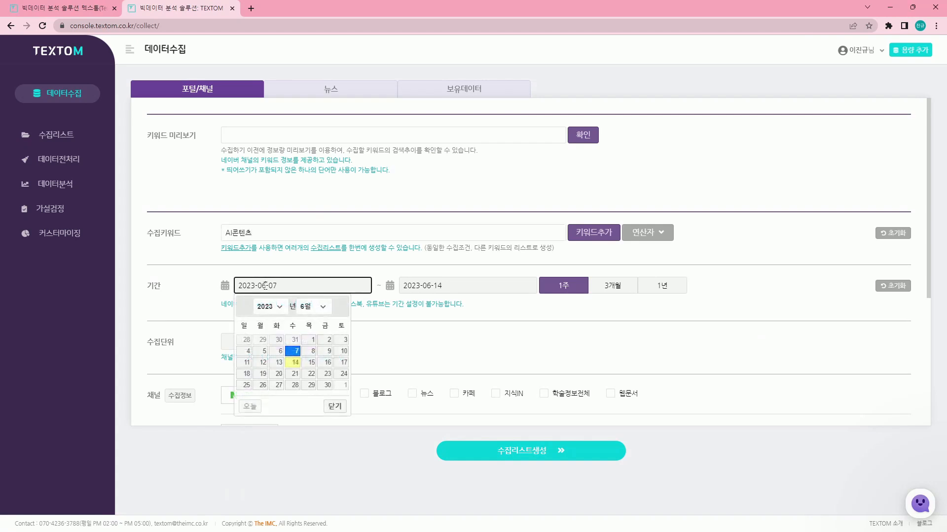
{"action": "left_click", "coordinate": [308, 308]}
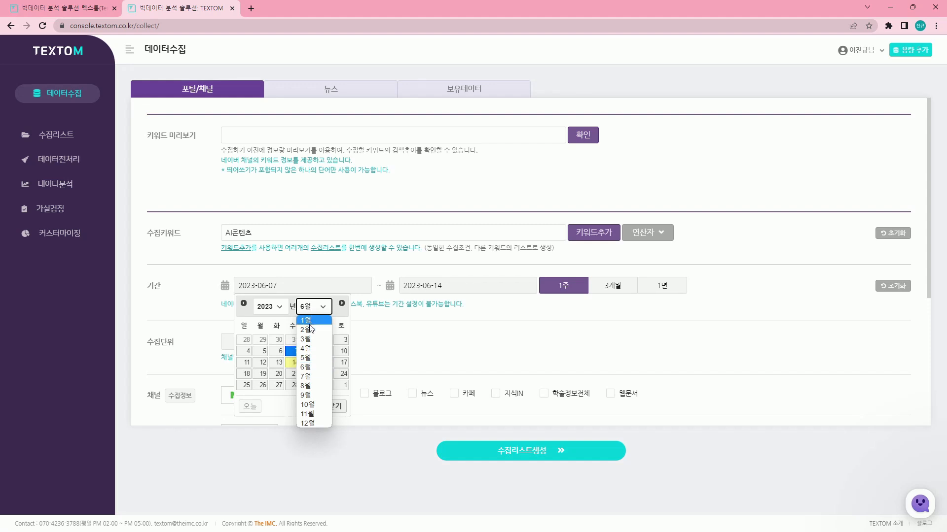
{"action": "left_click", "coordinate": [306, 320]}
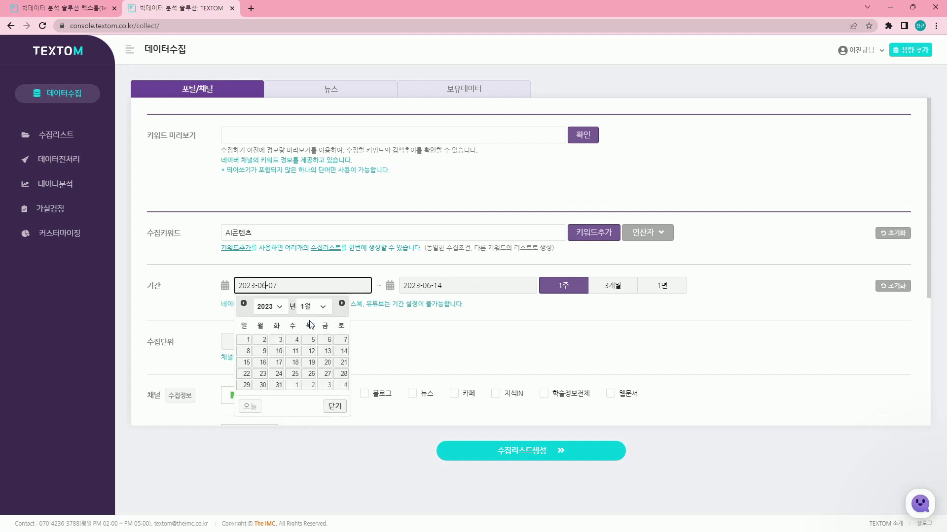
{"action": "left_click", "coordinate": [246, 339]}
{"action": "left_click", "coordinate": [443, 286]}
{"action": "left_click", "coordinate": [478, 306]}
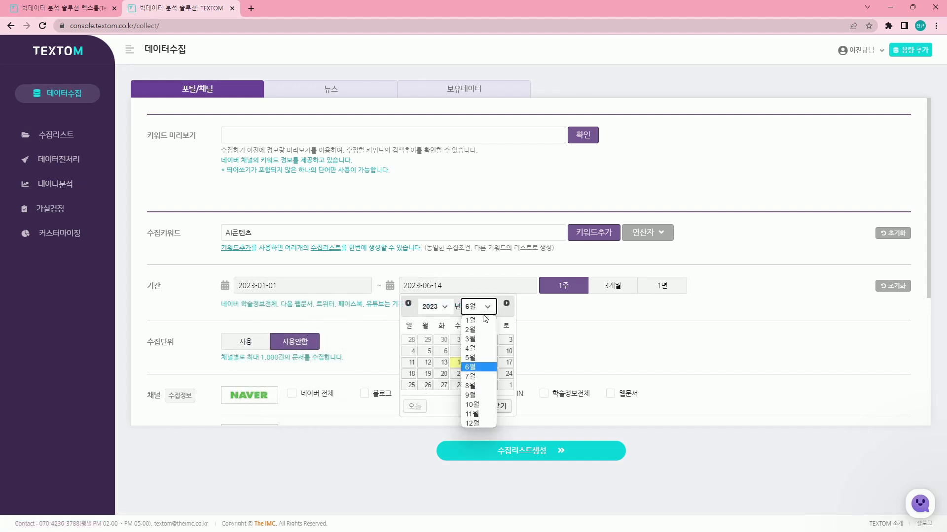
{"action": "left_click", "coordinate": [471, 357]}
{"action": "left_click", "coordinate": [458, 385]}
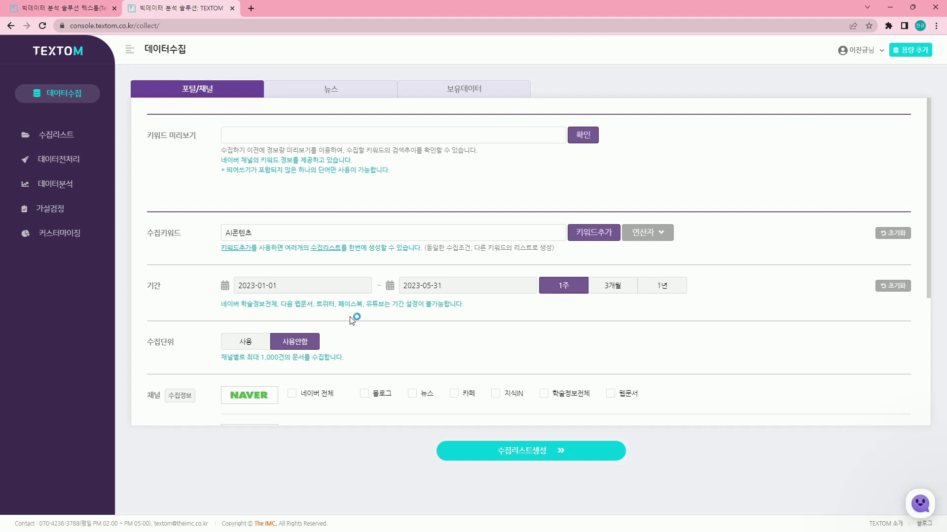
Enable the collection unit option (수집단위) and set the unit to 일
{"action": "left_click", "coordinate": [256, 351]}
{"action": "scroll", "coordinate": [267, 315], "scroll_direction": "down", "scroll_amount": 3}
{"action": "scroll", "coordinate": [267, 316], "scroll_direction": "up", "scroll_amount": 2}
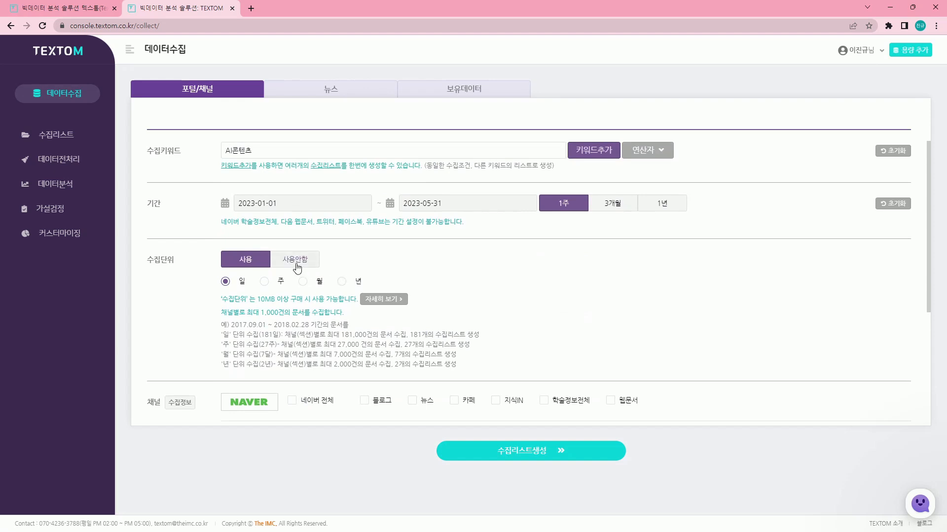
{"action": "left_click", "coordinate": [270, 283]}
{"action": "left_click", "coordinate": [229, 282]}
Compare the 일, 주 and 월 collection units with the note on the maximum number of documents per channel
{"action": "left_click_drag", "start_coordinate": [249, 312], "coordinate": [304, 312]}
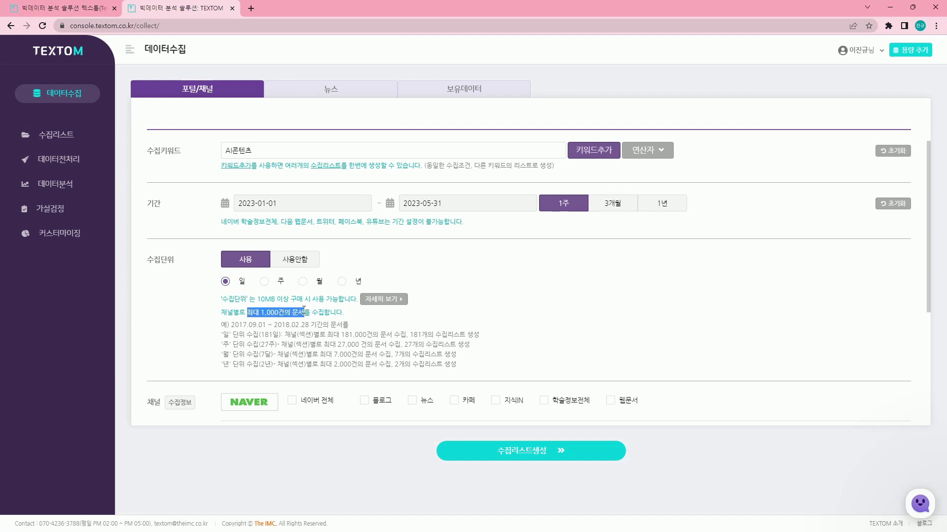
{"action": "left_click", "coordinate": [265, 284]}
{"action": "left_click_drag", "start_coordinate": [249, 312], "coordinate": [311, 313]}
{"action": "left_click", "coordinate": [305, 283]}
{"action": "left_click_drag", "start_coordinate": [249, 313], "coordinate": [304, 312]}
{"action": "left_click", "coordinate": [227, 282]}
{"action": "left_click", "coordinate": [267, 285]}
{"action": "left_click", "coordinate": [229, 282]}
{"action": "left_click", "coordinate": [266, 283]}
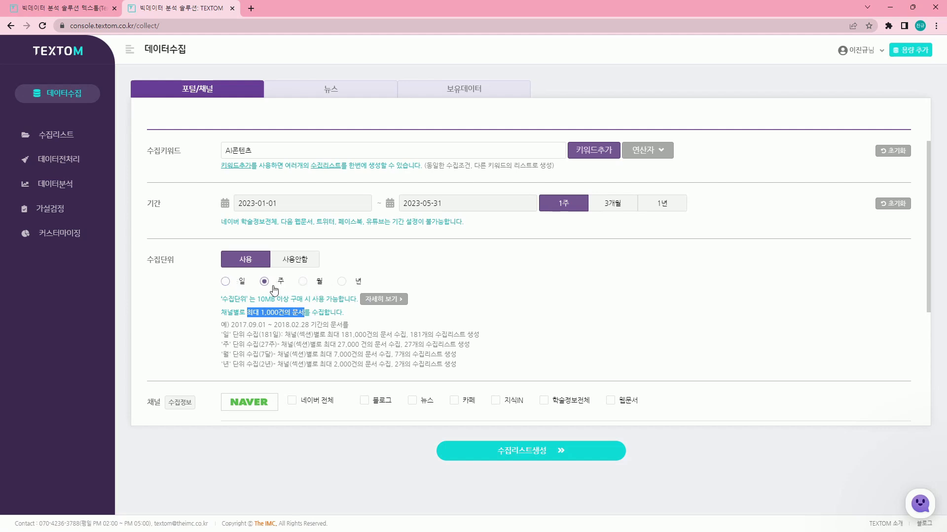
Examine the 월 and 년 collection units against the 1,000-document limit, and reselect 일
{"action": "left_click", "coordinate": [303, 283]}
{"action": "left_click", "coordinate": [315, 283]}
{"action": "left_click", "coordinate": [345, 287]}
{"action": "left_click_drag", "start_coordinate": [261, 313], "coordinate": [277, 312]}
{"action": "left_click", "coordinate": [239, 281]}
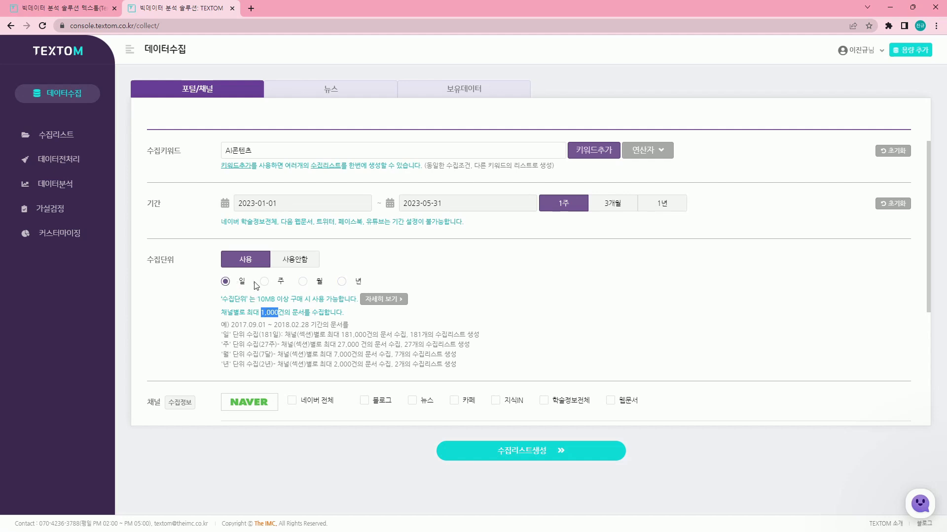
{"action": "left_click", "coordinate": [341, 281]}
{"action": "left_click", "coordinate": [225, 282]}
Open the capacity purchase page (용량추가) and check the remaining data allowance (잔여데이터) in the account details
{"action": "left_click", "coordinate": [898, 49]}
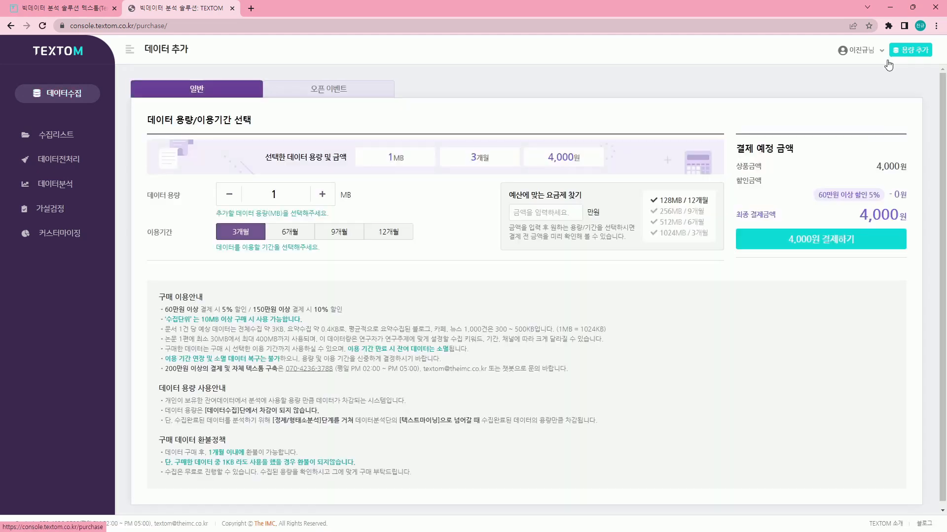
{"action": "left_click", "coordinate": [881, 51]}
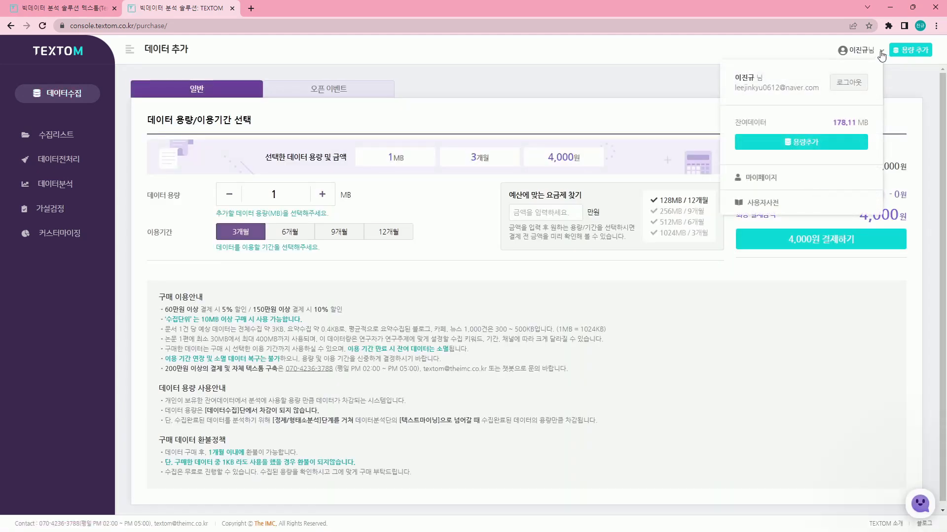
{"action": "left_click", "coordinate": [852, 50]}
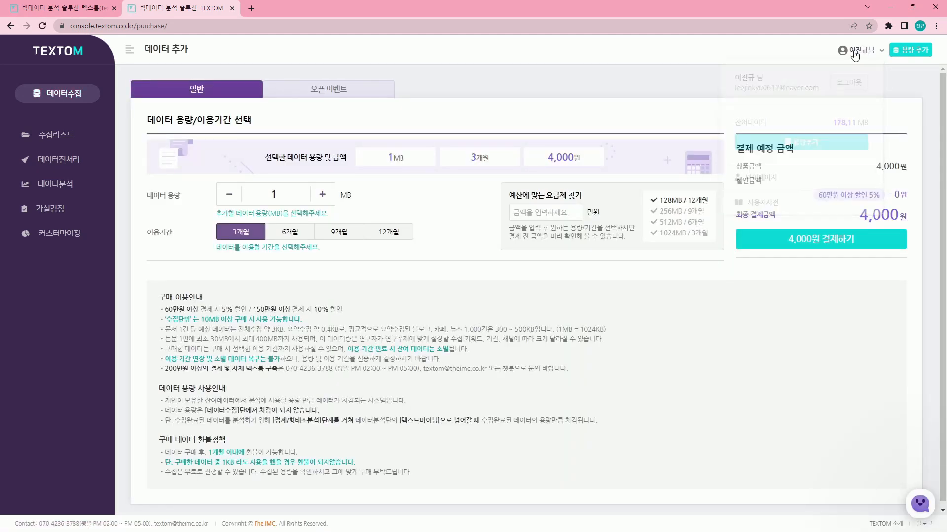
{"action": "left_click", "coordinate": [865, 55]}
{"action": "double_click", "coordinate": [741, 125]}
{"action": "left_click", "coordinate": [839, 120]}
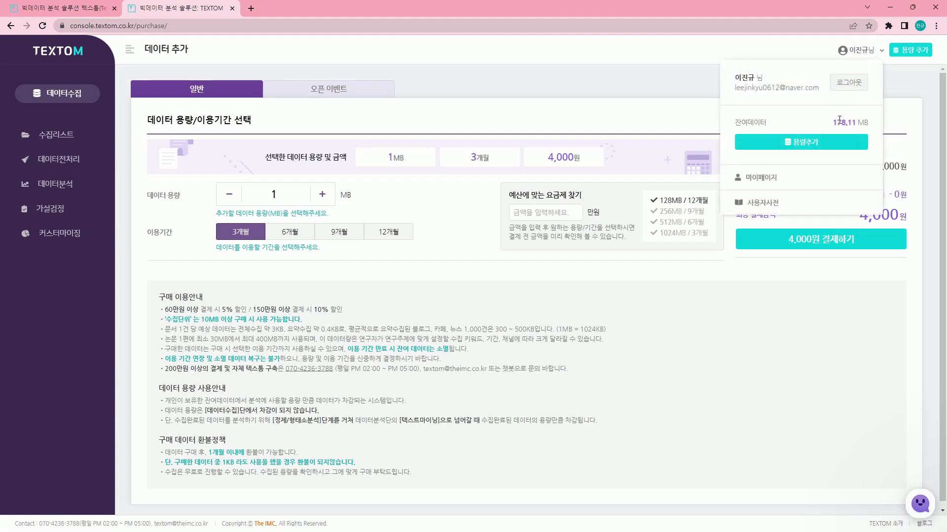
{"action": "triple_click", "coordinate": [839, 122]}
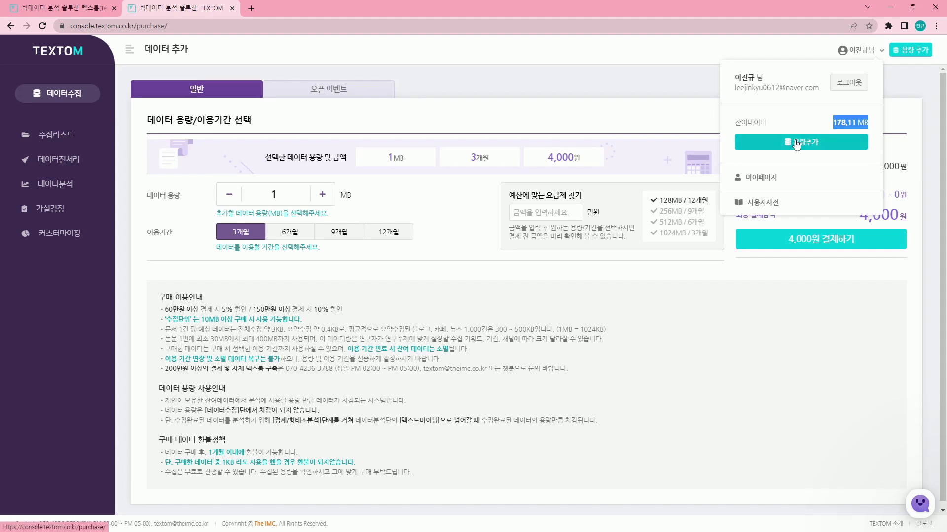
Check the price of a 10 MB data capacity with a 3개월 usage period on the purchase page
{"action": "left_click", "coordinate": [466, 308]}
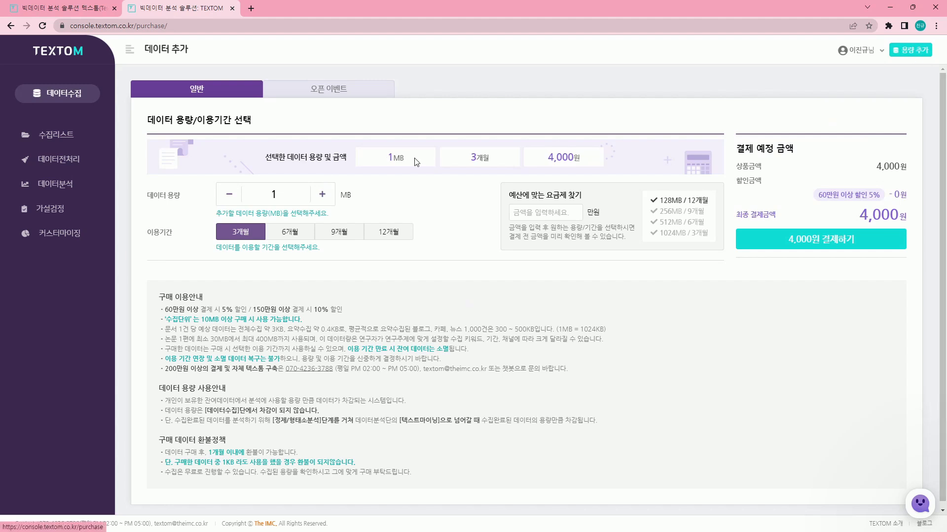
{"action": "left_click", "coordinate": [326, 197]}
{"action": "left_click", "coordinate": [325, 197]}
{"action": "left_click", "coordinate": [326, 198]}
{"action": "left_click", "coordinate": [326, 197]}
{"action": "left_click", "coordinate": [330, 199]}
{"action": "left_click", "coordinate": [329, 199]}
{"action": "left_click", "coordinate": [329, 199]}
{"action": "left_click", "coordinate": [330, 199]}
{"action": "left_click", "coordinate": [330, 199]}
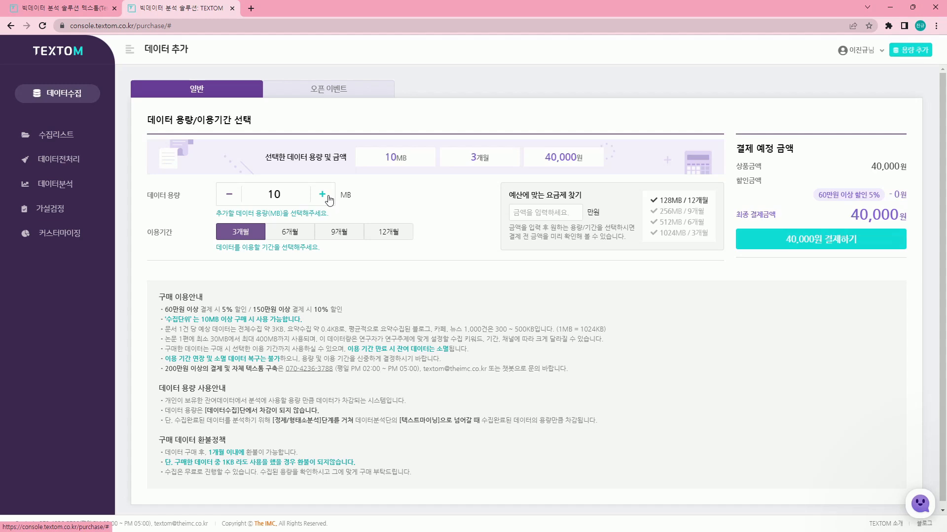
{"action": "left_click", "coordinate": [229, 197]}
{"action": "left_click", "coordinate": [228, 198]}
{"action": "left_click", "coordinate": [228, 197]}
{"action": "left_click", "coordinate": [228, 197]}
Return to the data collection page (데이터수집) and consult the planned collection keyword in the Textom_분석개요 document
{"action": "left_click", "coordinate": [70, 103]}
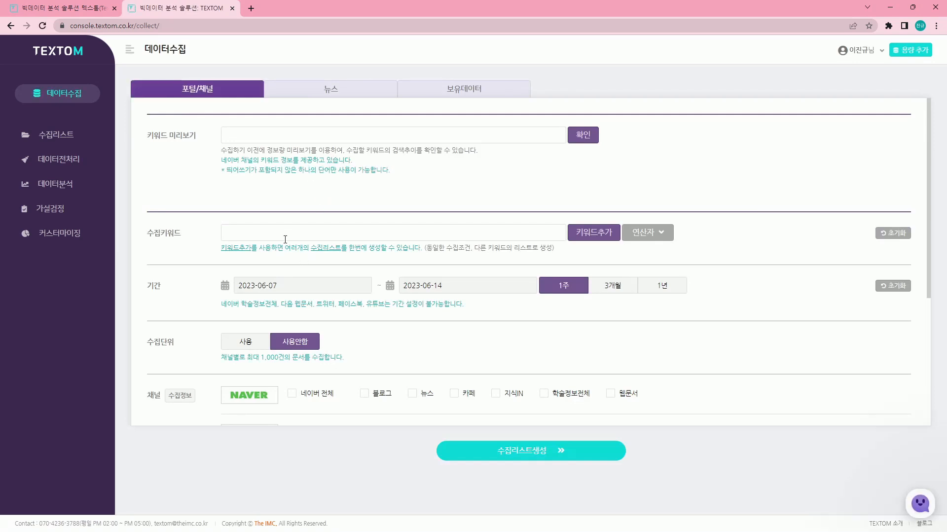
{"action": "left_click", "coordinate": [285, 240]}
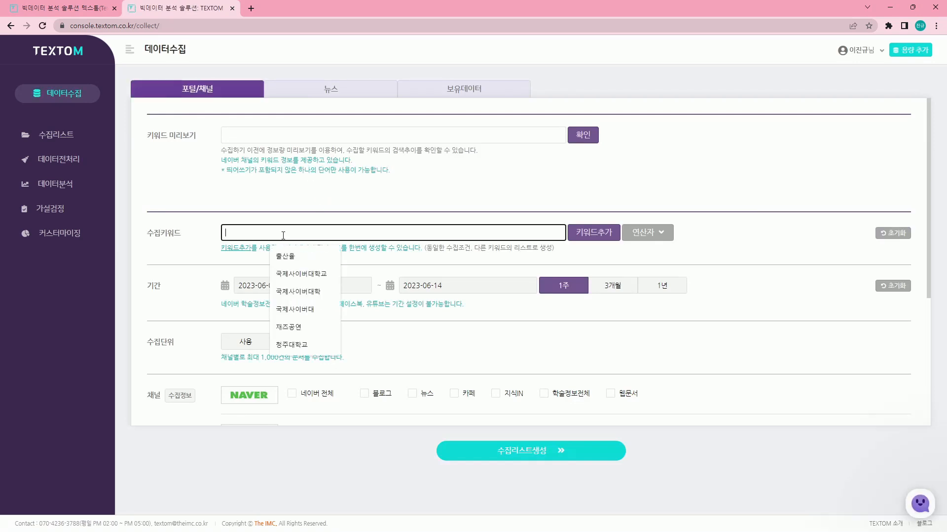
{"action": "left_click", "coordinate": [429, 358]}
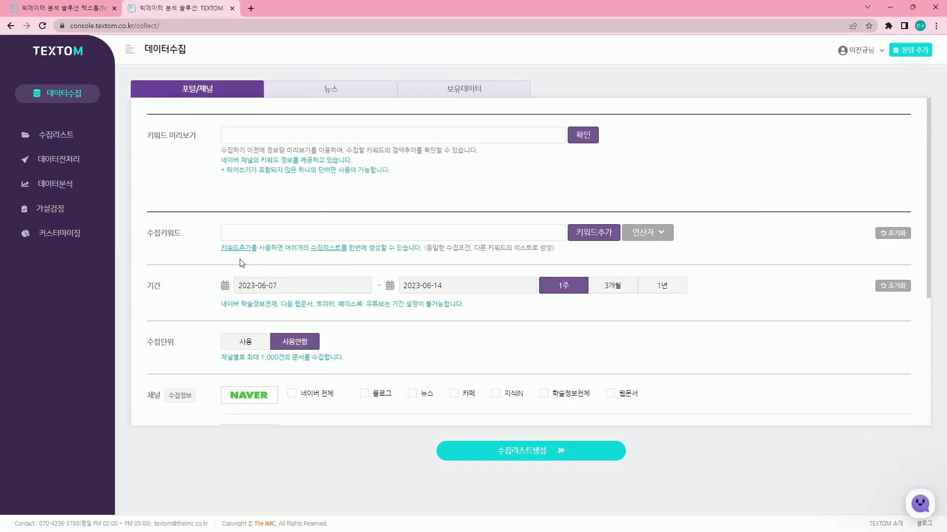
{"action": "key", "text": "alt+Tab"}
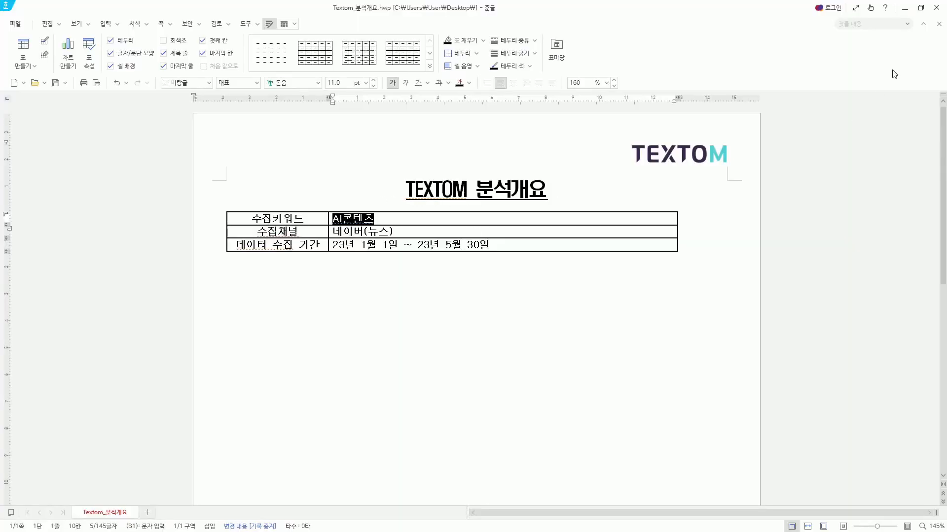
{"action": "left_click", "coordinate": [905, 8]}
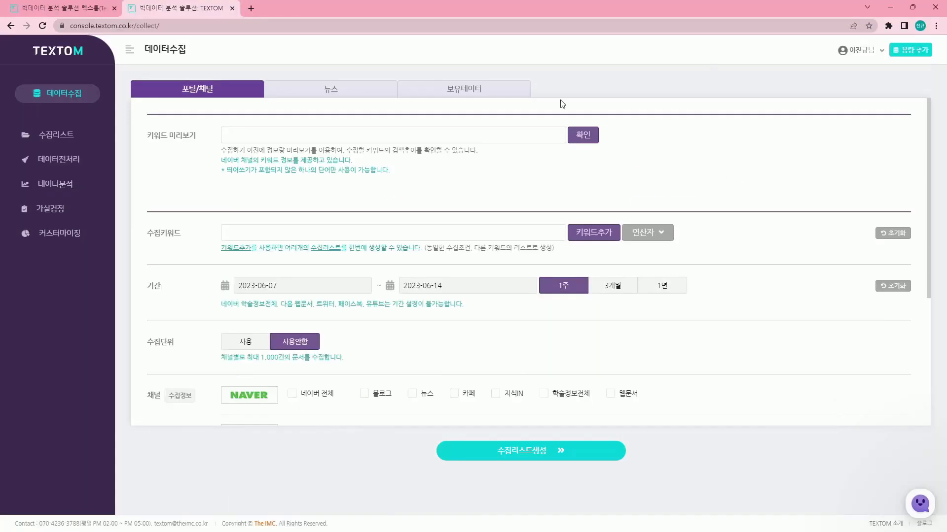
Enter AI콘텐츠 as the collection keyword (수집키워드) and set the period's start date to 2023-01-01
{"action": "left_click", "coordinate": [323, 231]}
{"action": "type", "text": "AI콘텐츠"}
{"action": "left_click", "coordinate": [279, 285]}
{"action": "left_click", "coordinate": [280, 306]}
{"action": "left_click", "coordinate": [279, 306]}
{"action": "left_click", "coordinate": [314, 307]}
{"action": "left_click", "coordinate": [307, 326]}
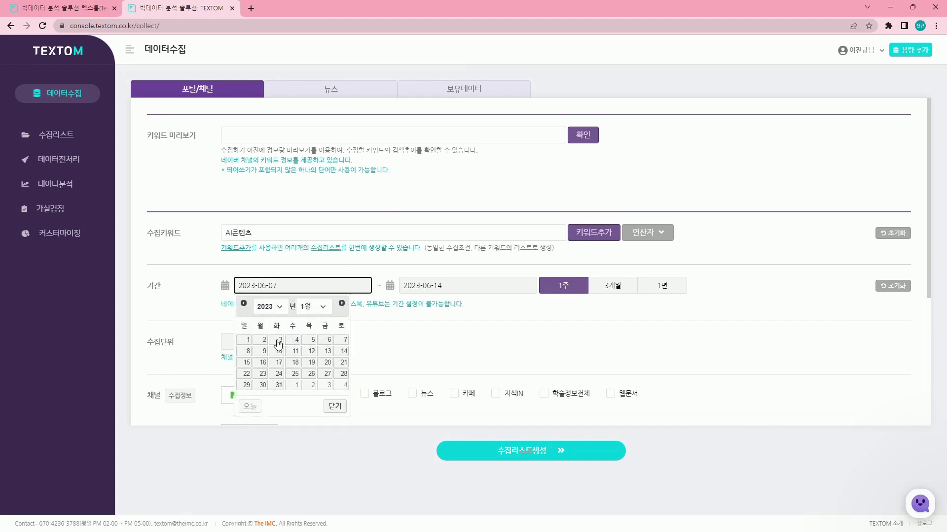
{"action": "left_click", "coordinate": [247, 340]}
Set the end date of the collection period to 2023-05-31
{"action": "left_click", "coordinate": [427, 286]}
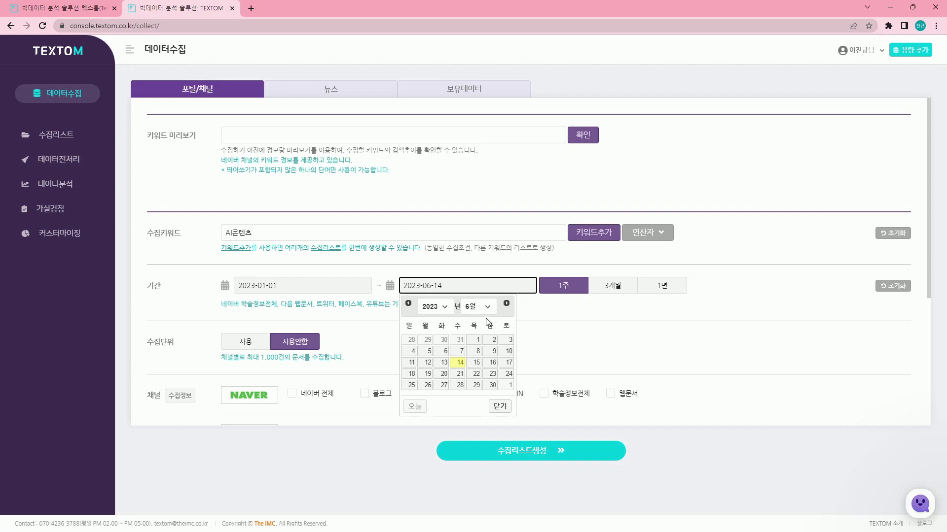
{"action": "left_click", "coordinate": [478, 306]}
{"action": "left_click", "coordinate": [479, 358]}
{"action": "left_click", "coordinate": [459, 385]}
Enable the collection unit option (수집단위) and set the unit to 주
{"action": "left_click", "coordinate": [254, 341]}
{"action": "scroll", "coordinate": [266, 296], "scroll_direction": "down", "scroll_amount": 3}
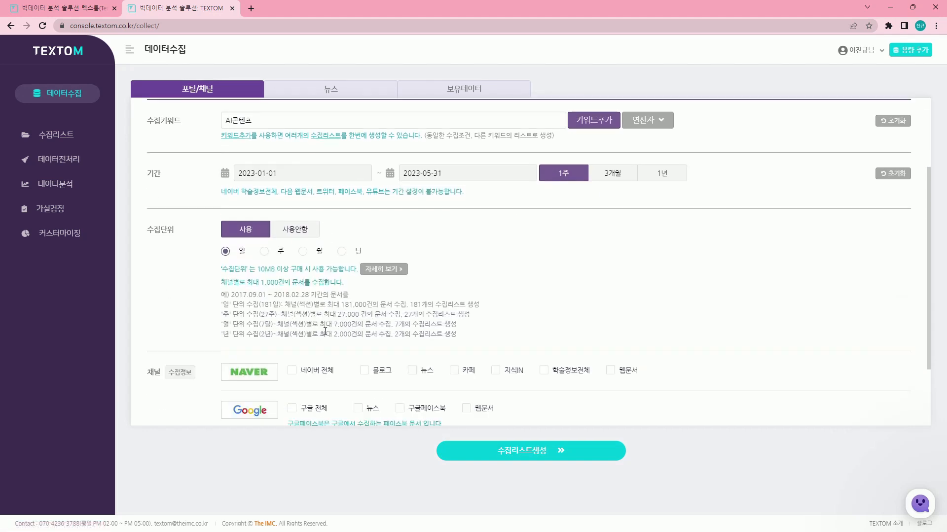
{"action": "left_click", "coordinate": [267, 199]}
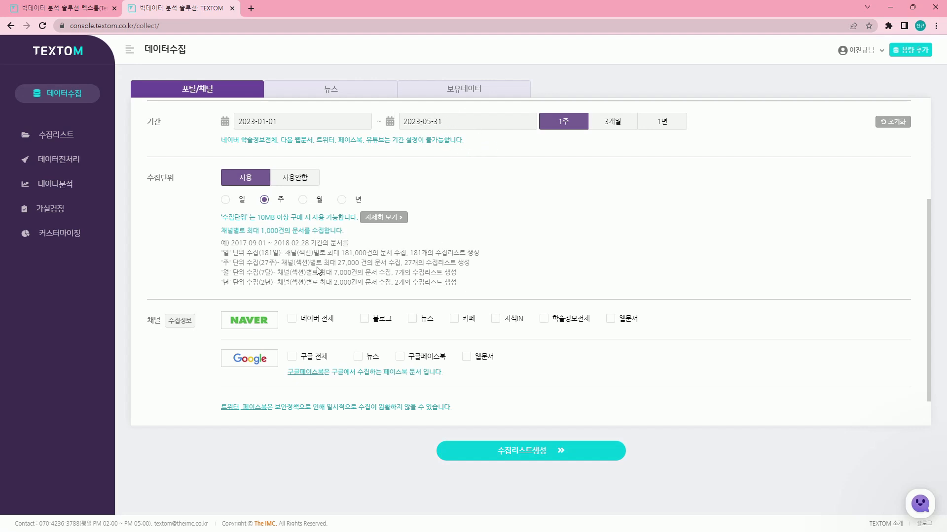
Select 뉴스 as the Naver channel and register the collection list
{"action": "left_click", "coordinate": [413, 320]}
{"action": "left_click", "coordinate": [528, 457]}
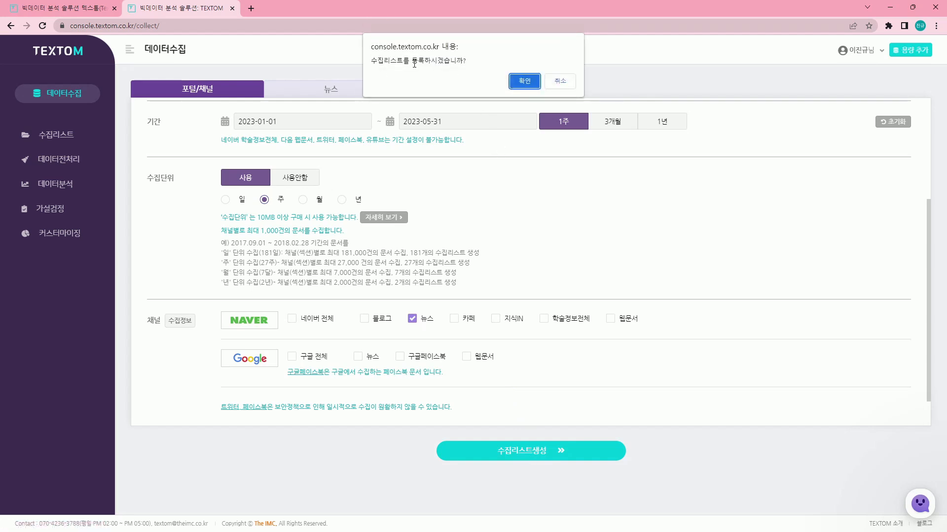
{"action": "left_click", "coordinate": [526, 81]}
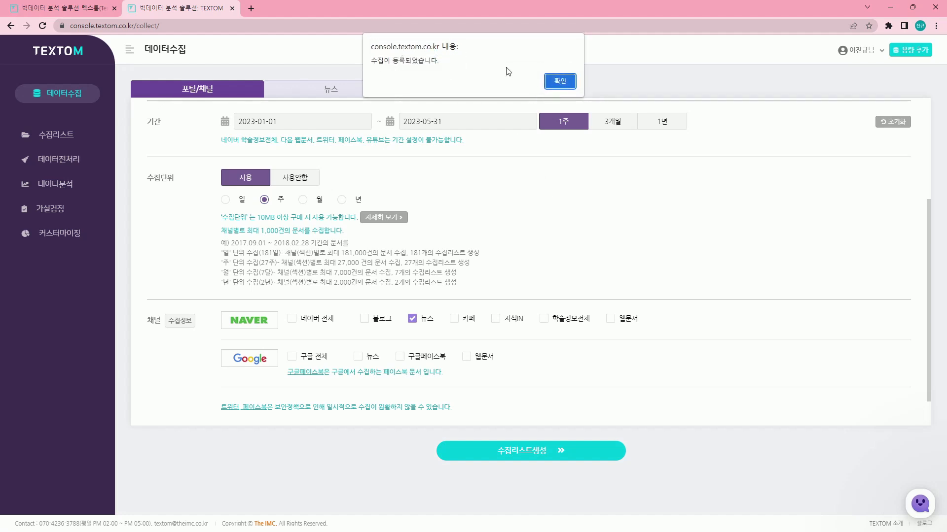
{"action": "left_click", "coordinate": [568, 84]}
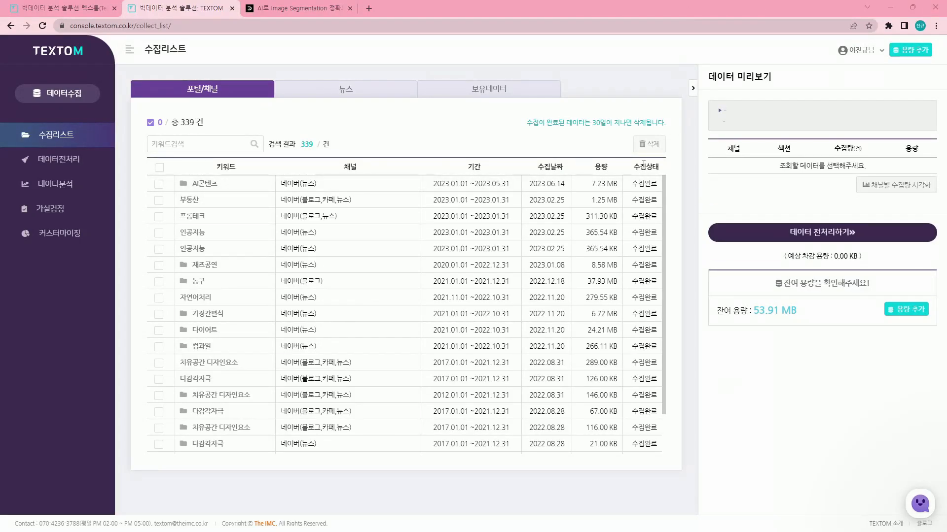
Select the finished AI콘텐츠 collection, check its data size, and show its data preview
{"action": "left_click", "coordinate": [158, 189]}
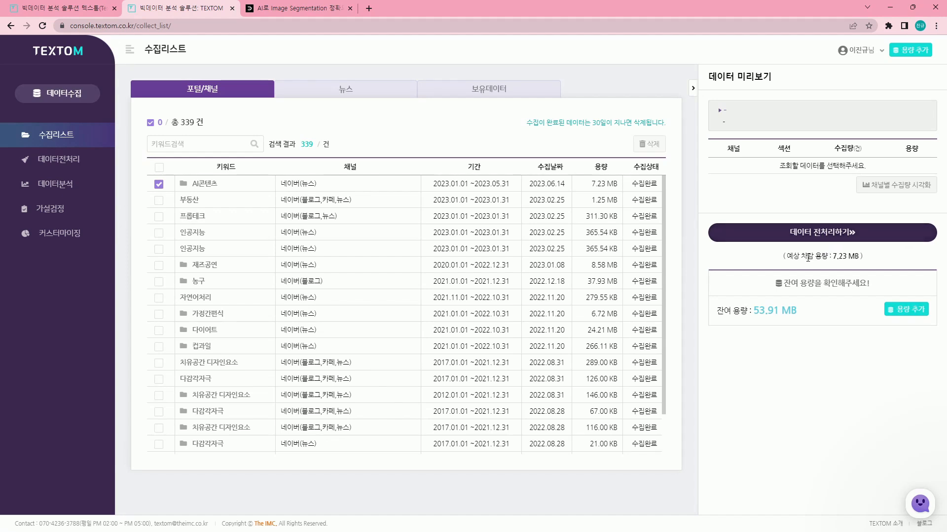
{"action": "left_click_drag", "start_coordinate": [787, 257], "coordinate": [816, 255]}
{"action": "left_click", "coordinate": [835, 256]}
{"action": "left_click_drag", "start_coordinate": [590, 184], "coordinate": [620, 188]}
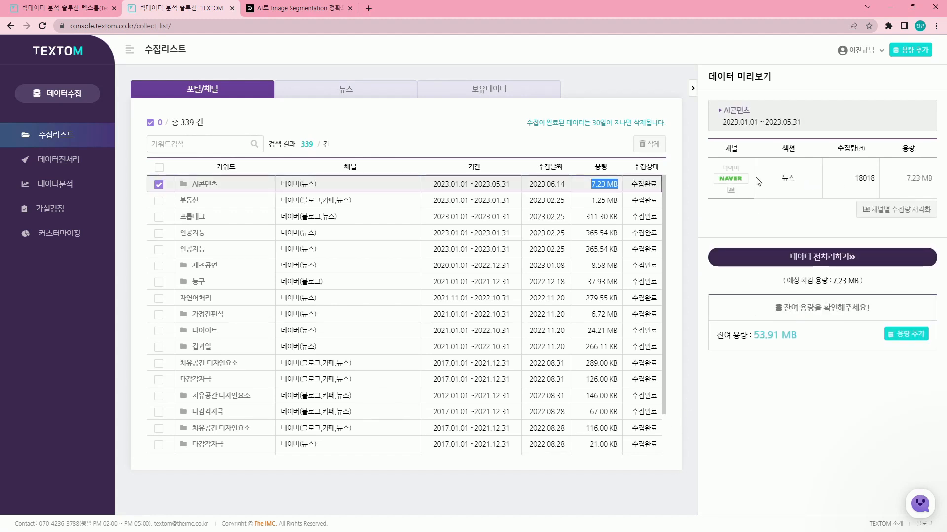
Examine the number of collected Naver news documents and compare the expected capacity deduction with the remaining capacity
{"action": "left_click", "coordinate": [793, 177]}
{"action": "double_click", "coordinate": [854, 181]}
{"action": "left_click", "coordinate": [852, 179]}
{"action": "double_click", "coordinate": [861, 181]}
{"action": "left_click", "coordinate": [860, 181]}
{"action": "double_click", "coordinate": [860, 181]}
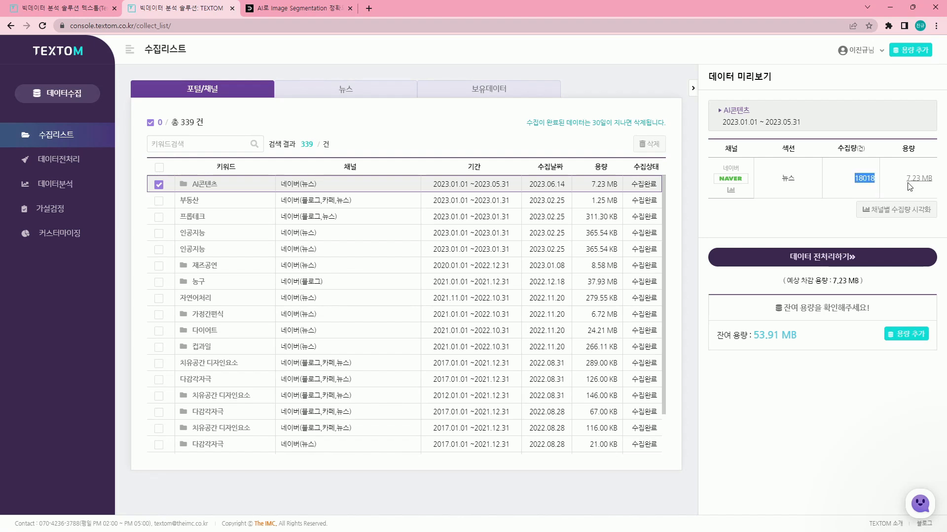
{"action": "left_click", "coordinate": [784, 278]}
{"action": "triple_click", "coordinate": [855, 281]}
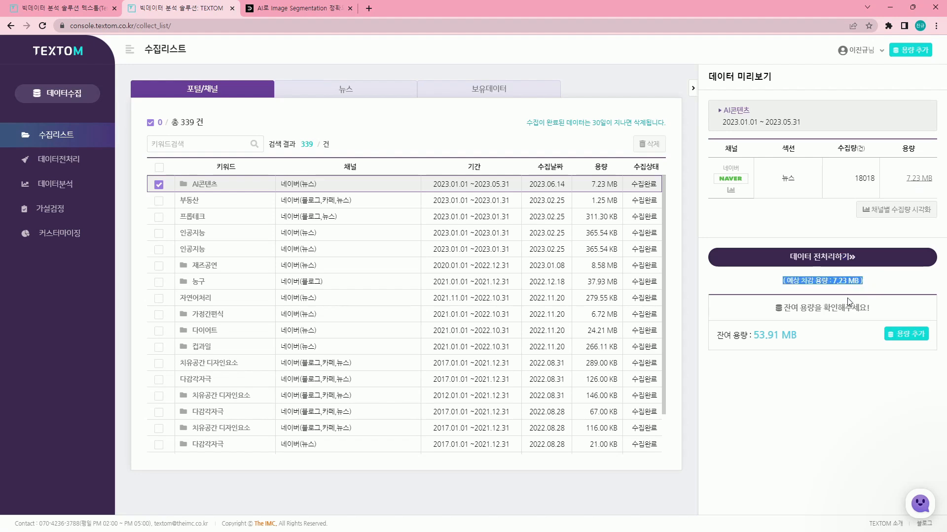
{"action": "mouse_move", "coordinate": [751, 338]}
{"action": "left_mouse_down"}
{"action": "mouse_move", "coordinate": [798, 340]}
{"action": "mouse_move", "coordinate": [752, 338]}
{"action": "left_mouse_up"}
{"action": "left_click", "coordinate": [798, 340]}
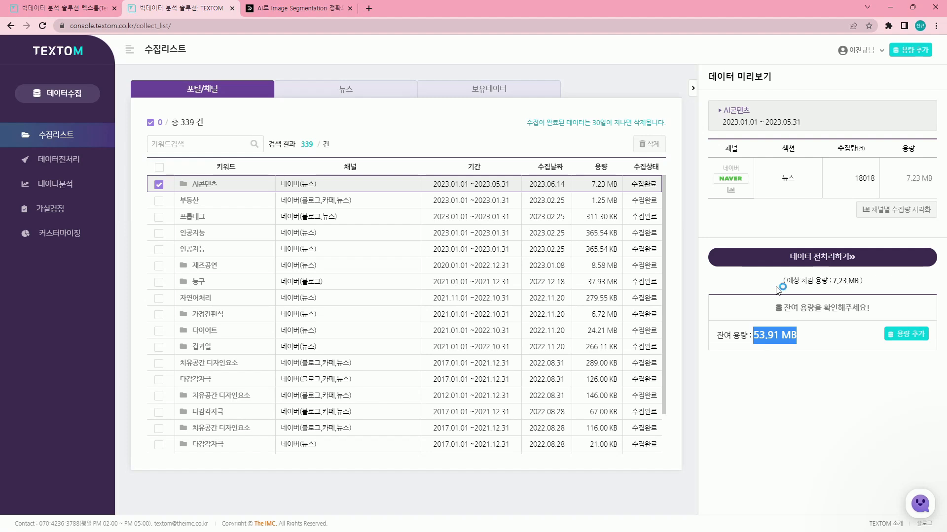
Send the selected AI콘텐츠 data to preprocessing (데이터 전처리) and confirm
{"action": "left_click", "coordinate": [834, 285]}
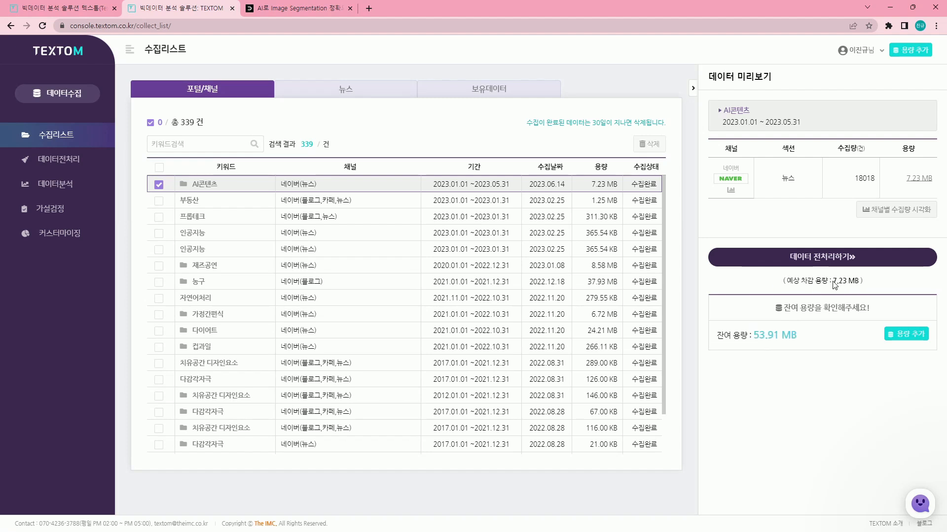
{"action": "left_click", "coordinate": [813, 261]}
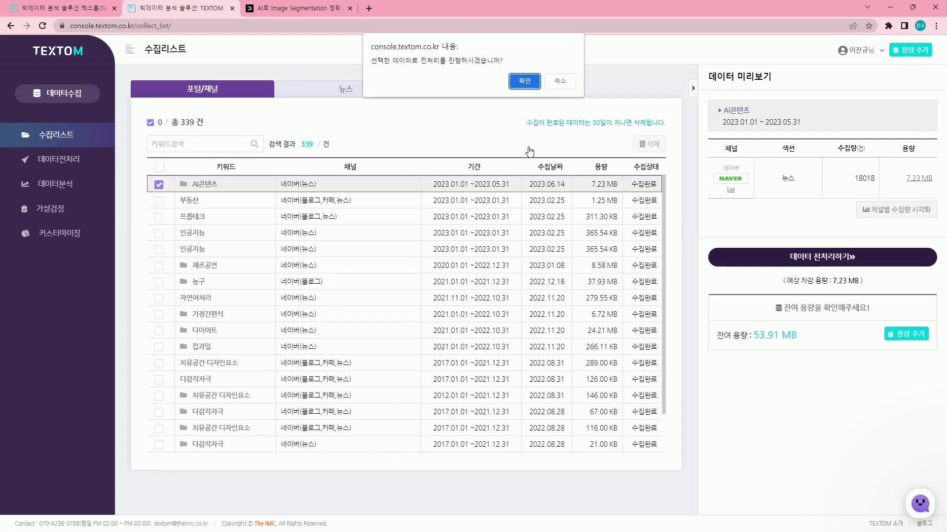
{"action": "left_click", "coordinate": [529, 85]}
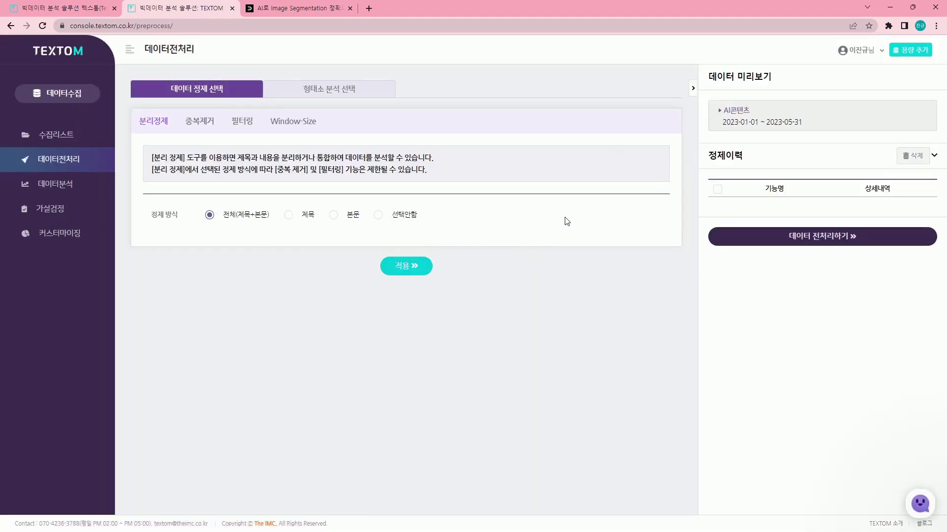
Review the separation refinement (분리정제) methods, apply 전체(제목+본문), and check its entry in the refinement history
{"action": "left_click", "coordinate": [287, 219]}
{"action": "left_click", "coordinate": [220, 221]}
{"action": "triple_click", "coordinate": [164, 215]}
{"action": "left_click", "coordinate": [217, 240]}
{"action": "left_click", "coordinate": [309, 225]}
{"action": "left_click", "coordinate": [351, 221]}
{"action": "left_click", "coordinate": [382, 219]}
{"action": "left_click", "coordinate": [266, 224]}
{"action": "left_click", "coordinate": [307, 218]}
{"action": "left_click", "coordinate": [250, 220]}
{"action": "left_click", "coordinate": [403, 269]}
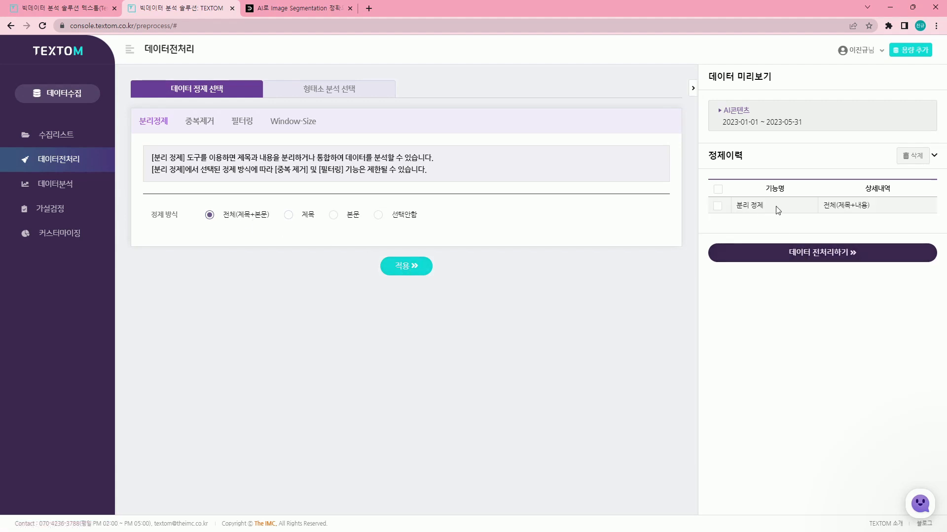
{"action": "left_click_drag", "start_coordinate": [822, 210], "coordinate": [876, 210]}
Apply duplicate removal (중복제거) on the 제목, 내용 and URL columns
{"action": "left_click", "coordinate": [211, 128]}
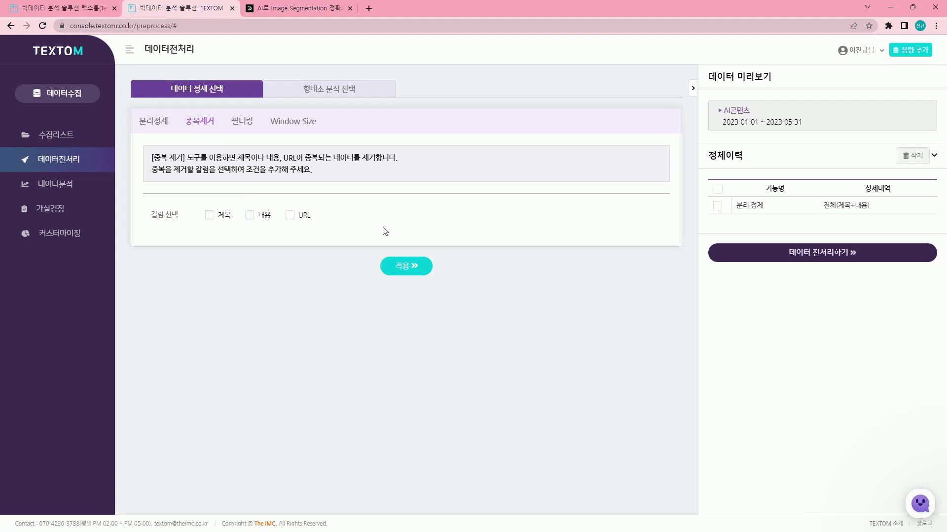
{"action": "left_click", "coordinate": [289, 215]}
{"action": "left_click", "coordinate": [250, 215]}
{"action": "left_click", "coordinate": [210, 216]}
{"action": "left_click", "coordinate": [397, 266]}
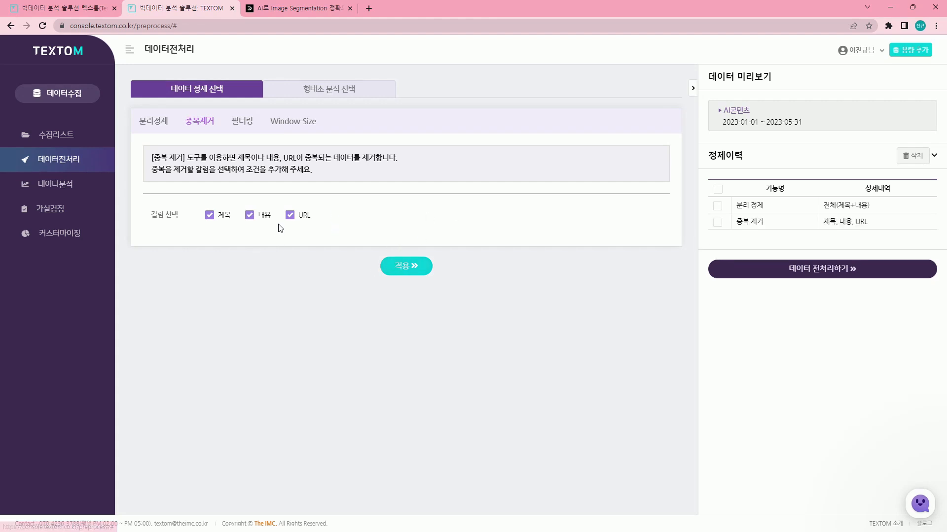
Add a filtering condition on the 제목 column with AND 조건 and the include text 인공지능 자연어처리
{"action": "left_click", "coordinate": [250, 127]}
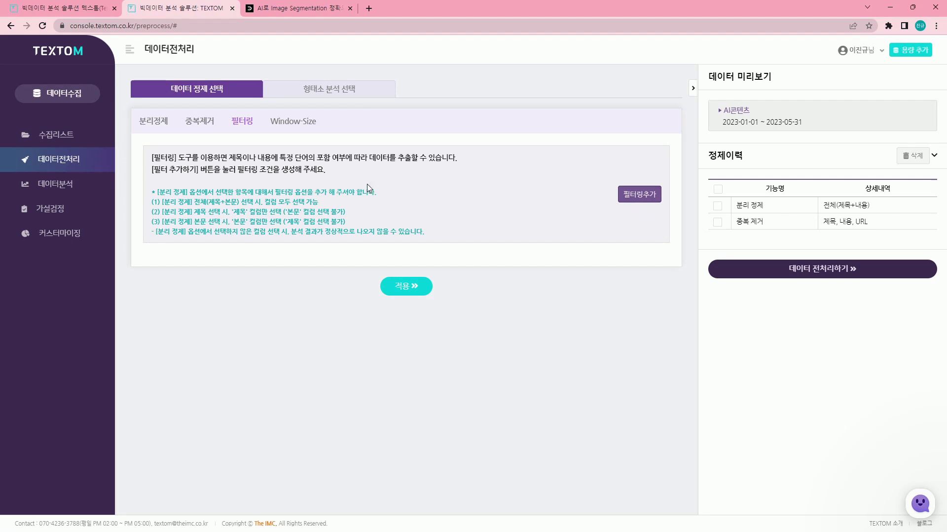
{"action": "left_click", "coordinate": [639, 196]}
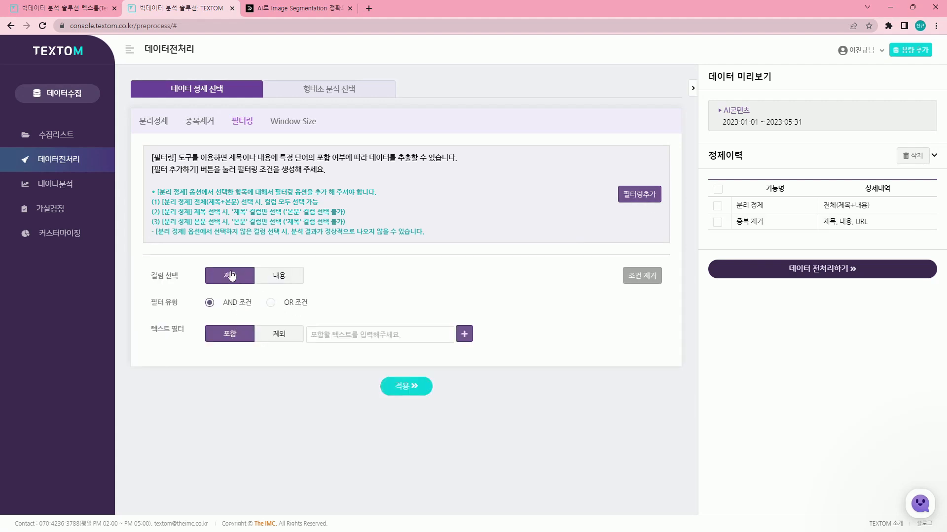
{"action": "left_click", "coordinate": [339, 338]}
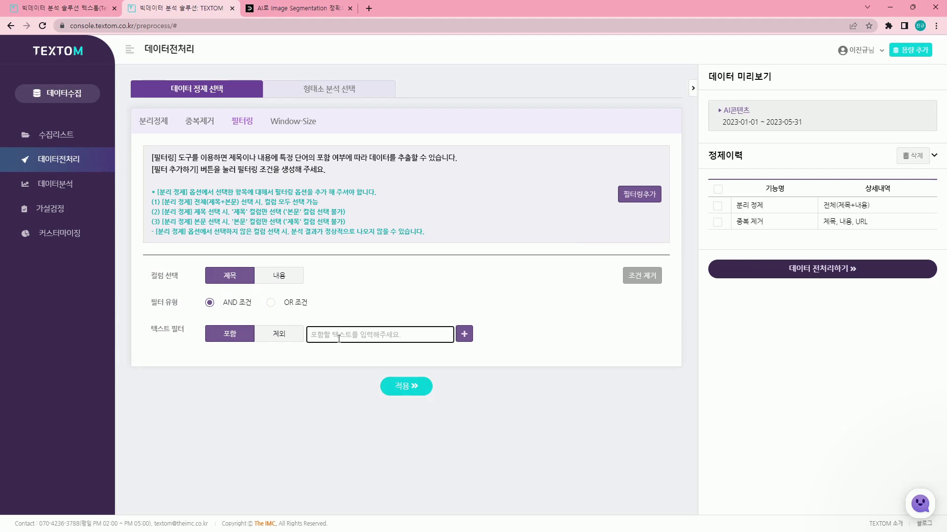
{"action": "type", "text": "dlsr"}
{"action": "key", "text": "BackSpace"}
{"action": "key", "text": "BackSpace"}
{"action": "key", "text": "BackSpace"}
{"action": "key", "text": "BackSpace"}
{"action": "type", "text": "인공지"}
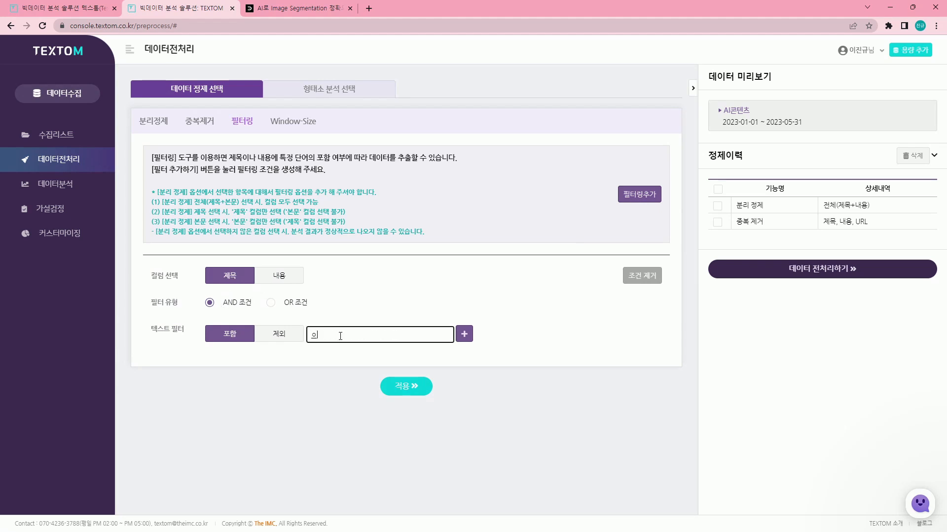
{"action": "type", "text": "능 자연어처리"}
{"action": "triple_click", "coordinate": [333, 332]}
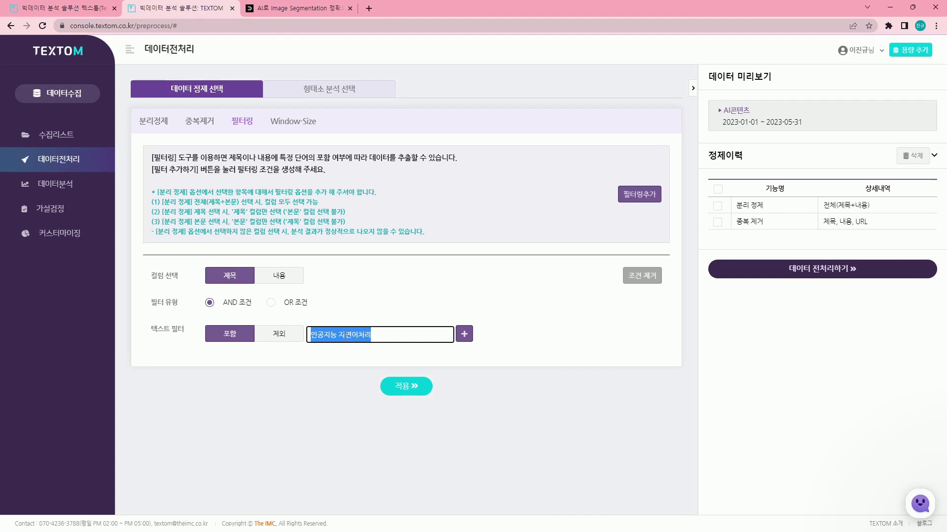
{"action": "double_click", "coordinate": [346, 335]}
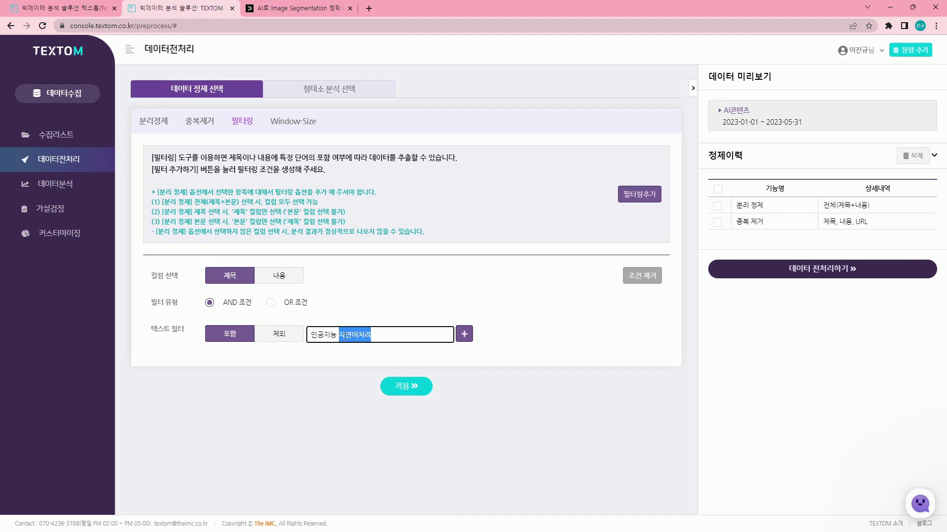
Add a second include text filter, 컴퓨터비전, and compare it with the first filter text
{"action": "left_click", "coordinate": [464, 335]}
{"action": "left_click", "coordinate": [356, 359]}
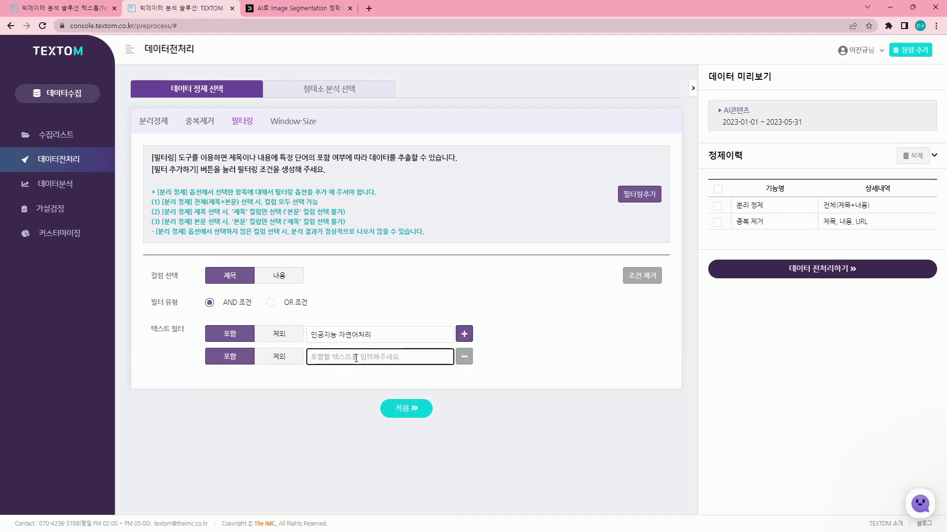
{"action": "type", "text": "컴퓨터비전"}
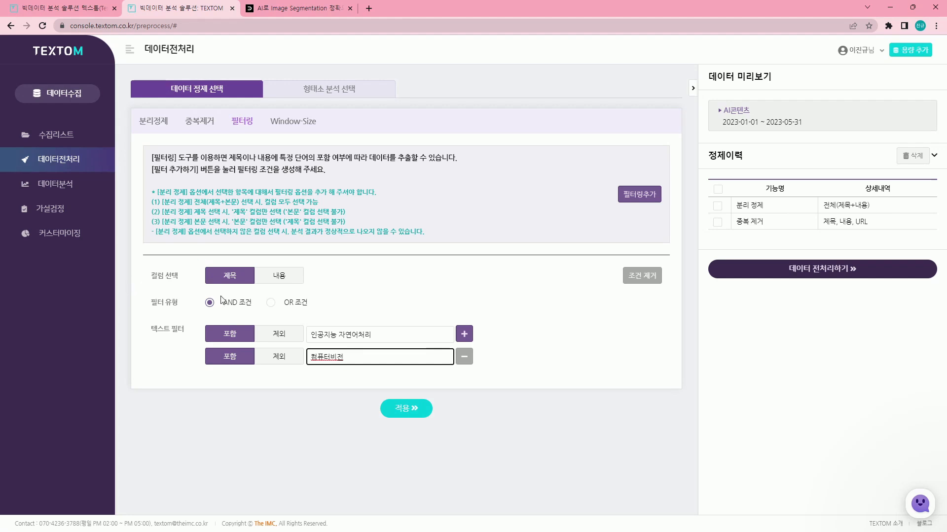
{"action": "triple_click", "coordinate": [329, 336]}
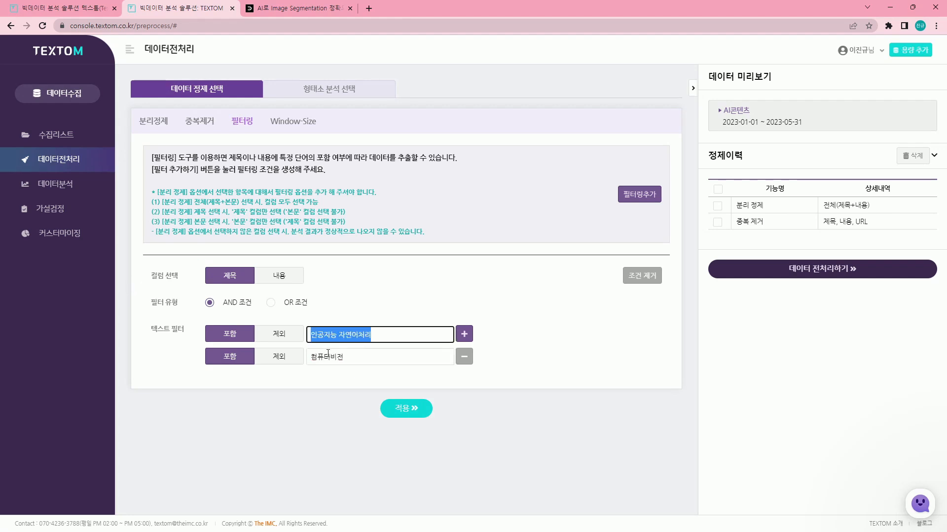
{"action": "triple_click", "coordinate": [328, 353]}
{"action": "triple_click", "coordinate": [340, 337]}
{"action": "triple_click", "coordinate": [337, 358]}
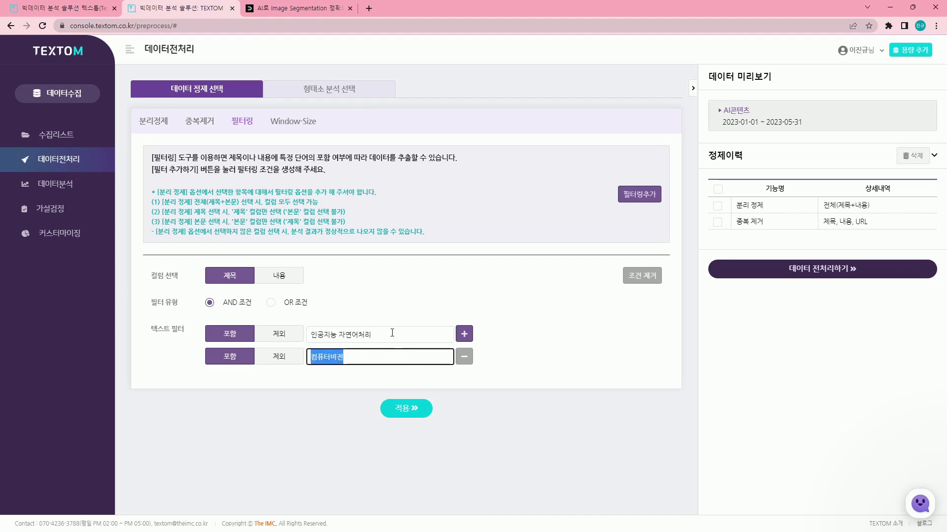
Switch the filter type to OR 조건 to compare both filter texts, and remove the 컴퓨터비전 filter and the whole filtering condition
{"action": "left_click", "coordinate": [270, 303]}
{"action": "triple_click", "coordinate": [327, 335]}
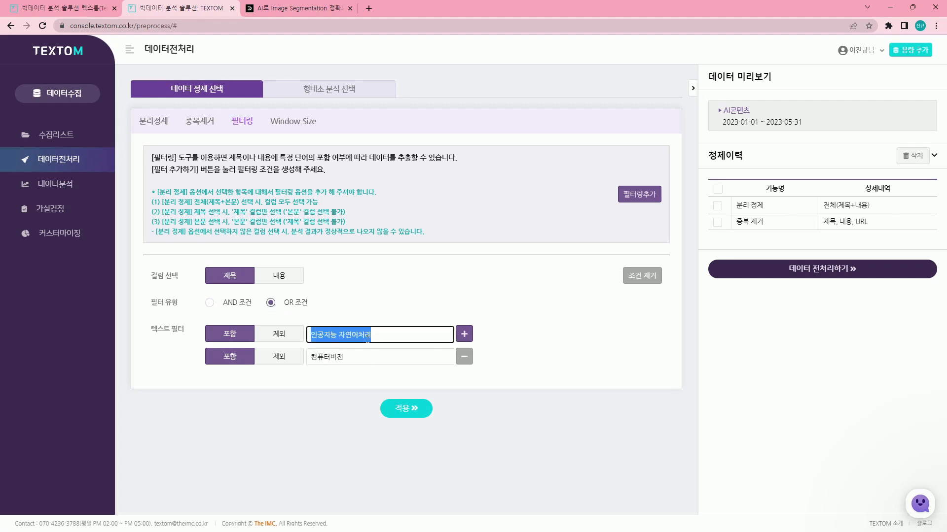
{"action": "double_click", "coordinate": [328, 357]}
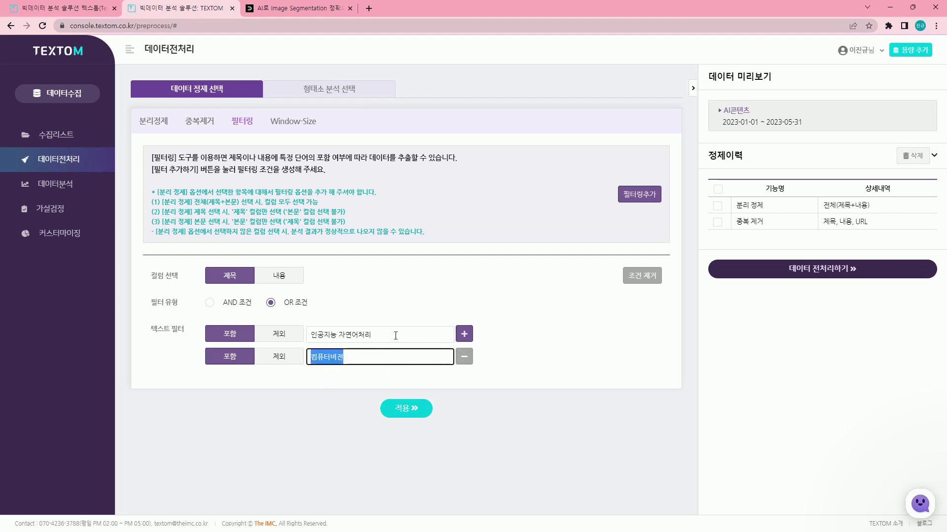
{"action": "left_click", "coordinate": [467, 362]}
{"action": "left_click", "coordinate": [640, 270]}
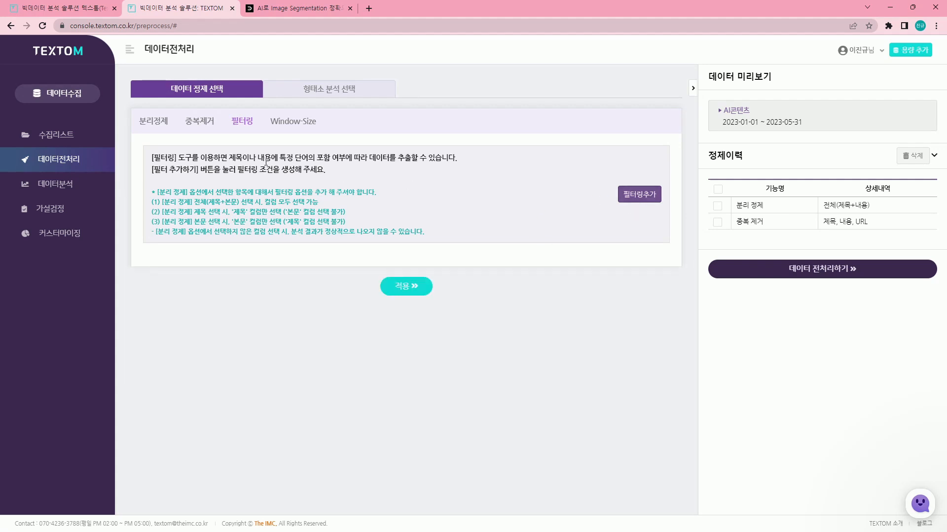
Open the Window-Size refinement and start an entry in its 키워드 field
{"action": "left_click", "coordinate": [293, 123]}
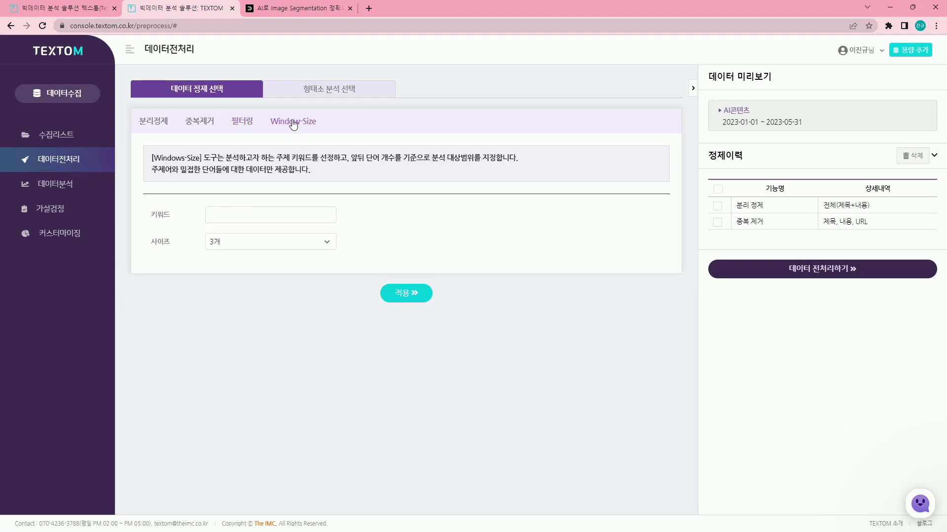
{"action": "left_click", "coordinate": [249, 216]}
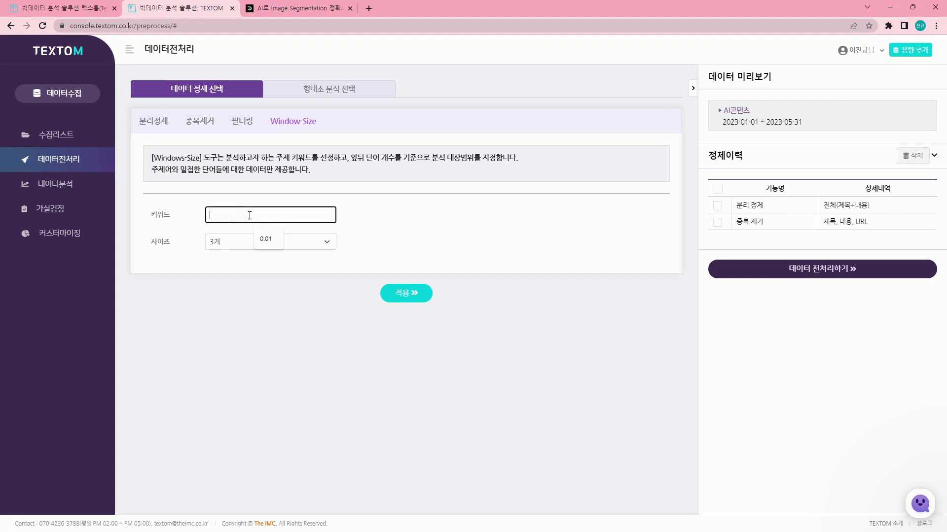
{"action": "type", "text": "ㅋ"}
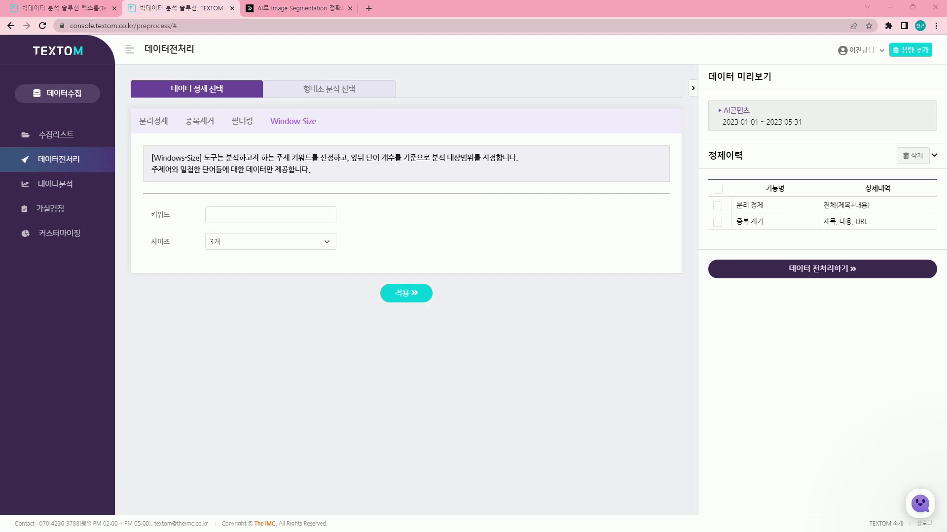
Switch to Notepad, write the sample sentence 나는 어제 어머니와 함께 식당에 갔다. and place its window beside the Window-Size settings
{"action": "type", "text": "df"}
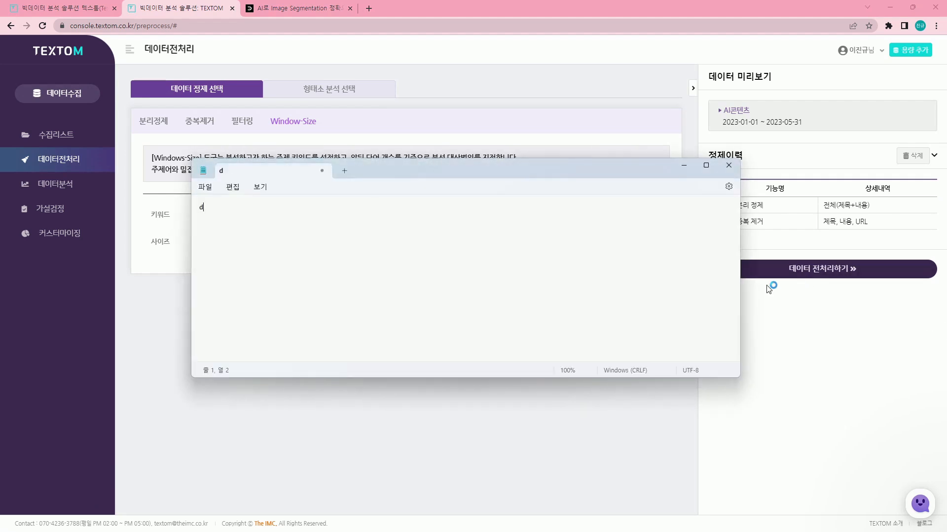
{"action": "key", "text": "BackSpace"}
{"action": "key", "text": "BackSpace"}
{"action": "type", "text": "나는 어제 어머니"}
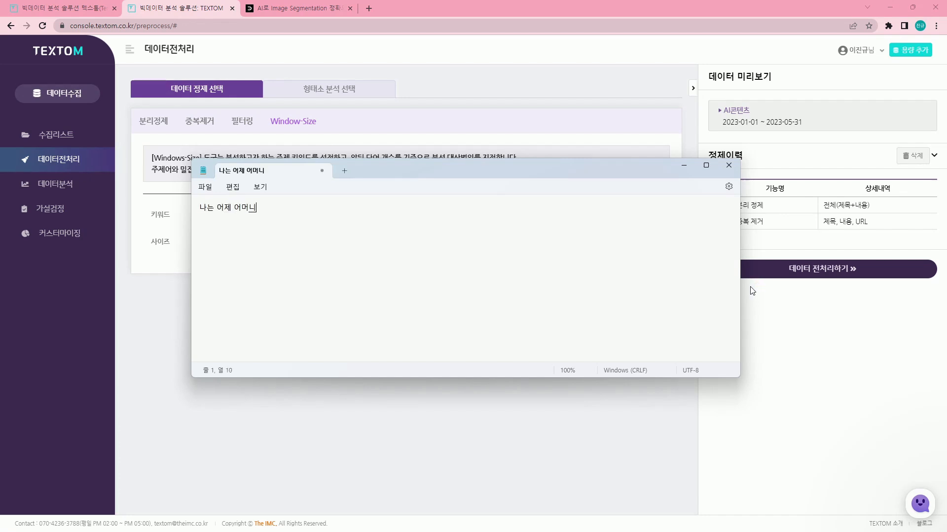
{"action": "type", "text": "와 함께 식ㄷ당에 갔다."}
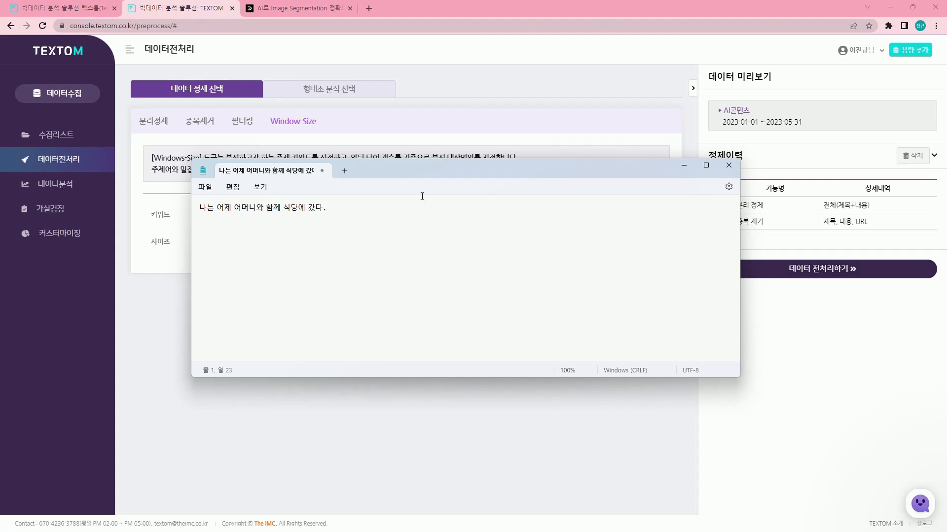
{"action": "left_click_drag", "start_coordinate": [391, 181], "coordinate": [609, 178]}
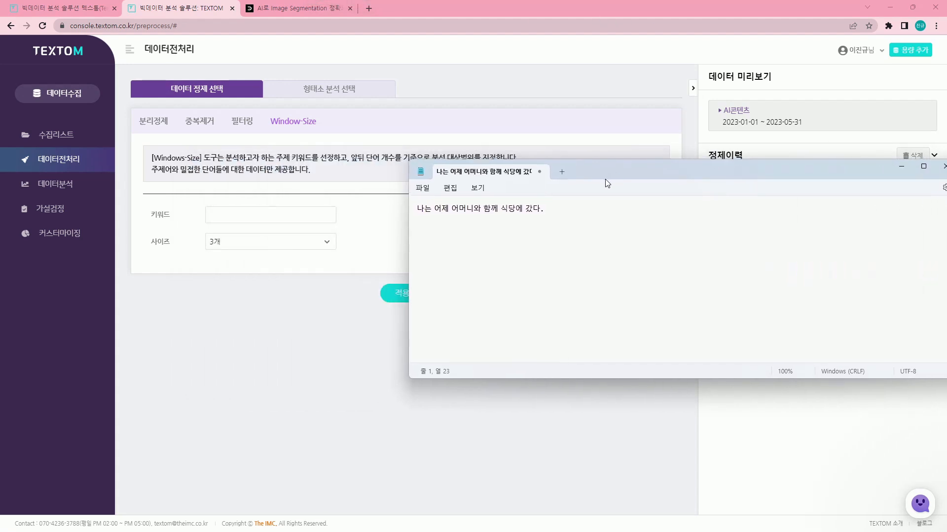
Compare the sample sentence with the 사이즈 setting and extend its ending to 갔서 맛있는 음식을 먹었다
{"action": "left_click_drag", "start_coordinate": [452, 209], "coordinate": [474, 209]}
{"action": "left_click", "coordinate": [306, 244]}
{"action": "left_click", "coordinate": [408, 256]}
{"action": "key", "text": "alt+Tab"}
{"action": "left_click", "coordinate": [504, 211]}
{"action": "type", "text": "서 맛있는 ㅇ"}
{"action": "type", "text": "음식을"}
{"action": "type", "text": "ㅆ다."}
{"action": "key", "text": "BackSpace"}
{"action": "type", "text": "ㅇㅓㅆ다."}
{"action": "left_click_drag", "start_coordinate": [504, 207], "coordinate": [516, 208]}
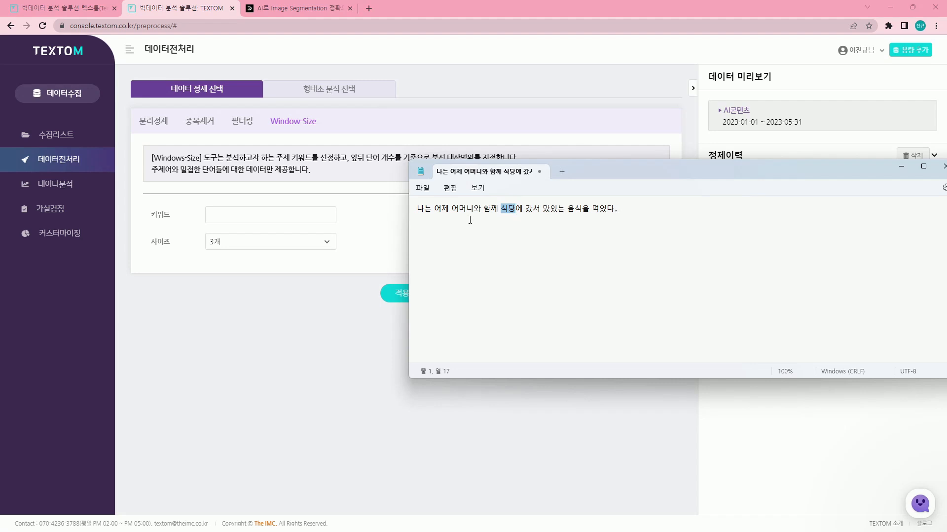
Correct the word 갔서 to 가서 in the Notepad sentence
{"action": "left_click", "coordinate": [539, 208]}
{"action": "key", "text": "BackSpace"}
{"action": "type", "text": "사"}
{"action": "key", "text": "BackSpace"}
{"action": "key", "text": "BackSpace"}
{"action": "type", "text": "ㄱ"}
Examine the three words before and after 식당 in the sample sentence to illustrate a window size of 3개
{"action": "left_click_drag", "start_coordinate": [500, 208], "coordinate": [514, 210]}
{"action": "left_click", "coordinate": [531, 208]}
{"action": "double_click", "coordinate": [533, 207]}
{"action": "double_click", "coordinate": [558, 206]}
{"action": "double_click", "coordinate": [575, 209]}
{"action": "double_click", "coordinate": [489, 209]}
{"action": "double_click", "coordinate": [469, 209]}
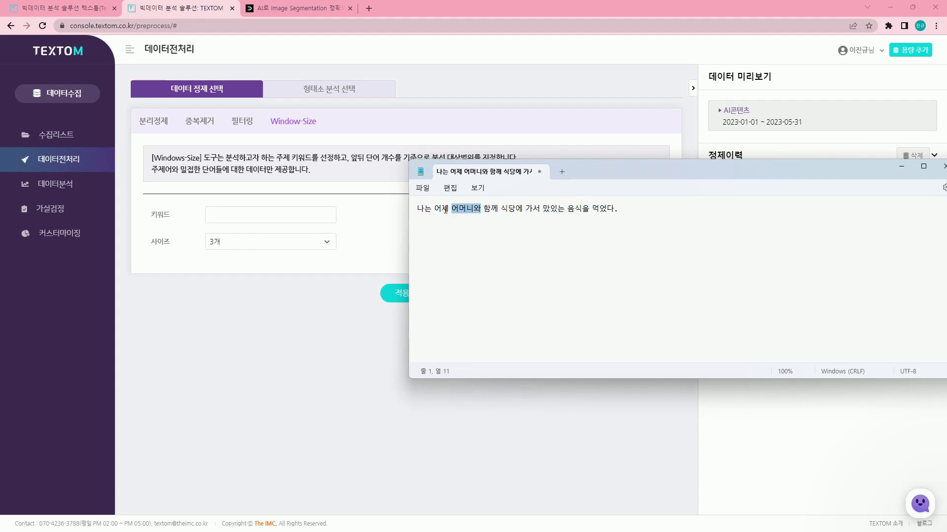
{"action": "double_click", "coordinate": [445, 209]}
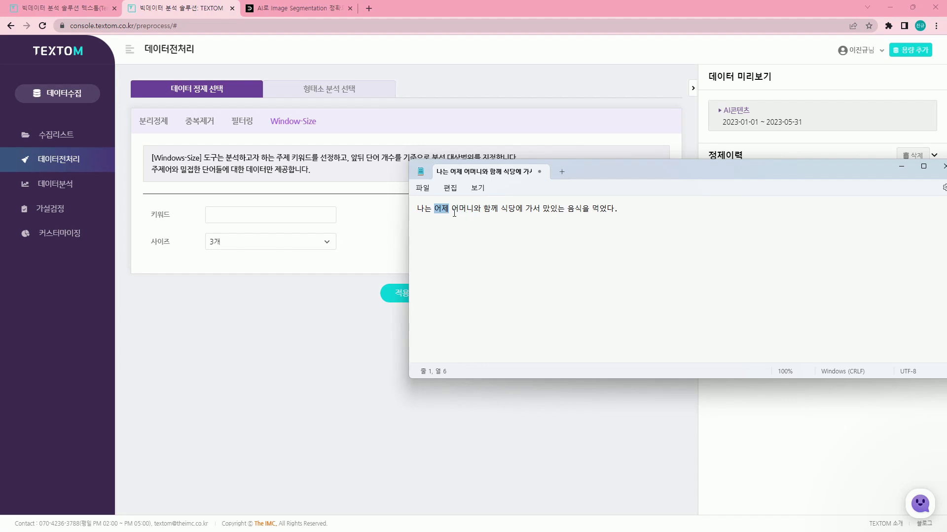
{"action": "left_click_drag", "start_coordinate": [434, 209], "coordinate": [594, 208]}
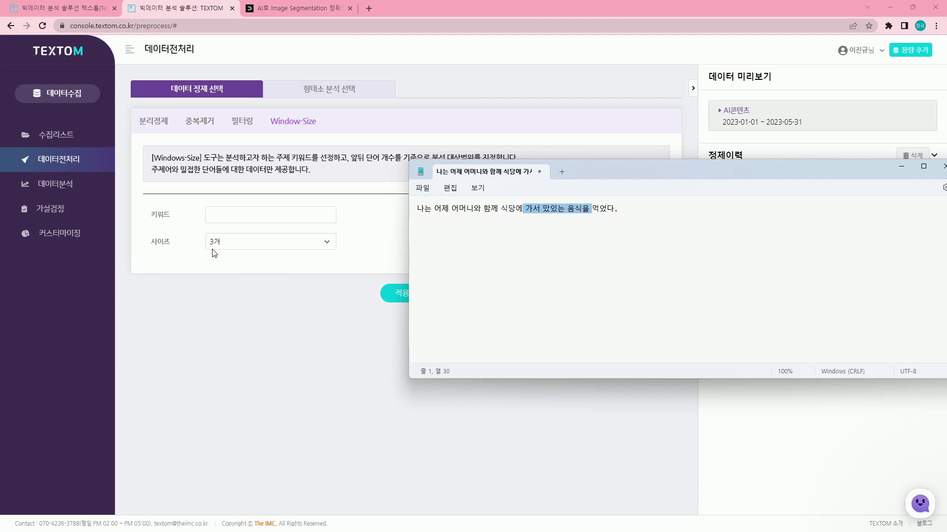
{"action": "left_click", "coordinate": [548, 206]}
{"action": "left_click_drag", "start_coordinate": [524, 207], "coordinate": [622, 207]}
{"action": "left_click_drag", "start_coordinate": [501, 209], "coordinate": [416, 208]}
{"action": "left_click", "coordinate": [283, 219]}
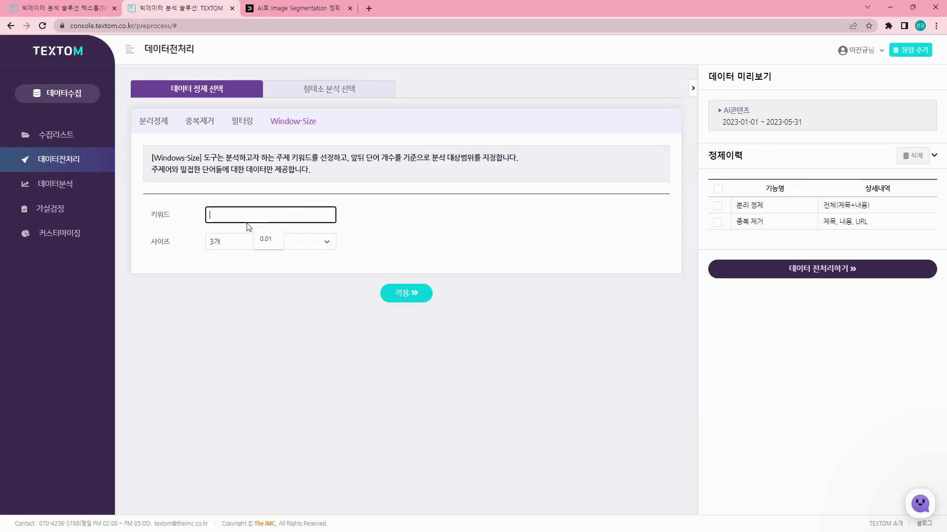
{"action": "type", "text": "ㄹ"}
{"action": "key", "text": "BackSpace"}
{"action": "left_click", "coordinate": [242, 123]}
{"action": "left_click", "coordinate": [301, 129]}
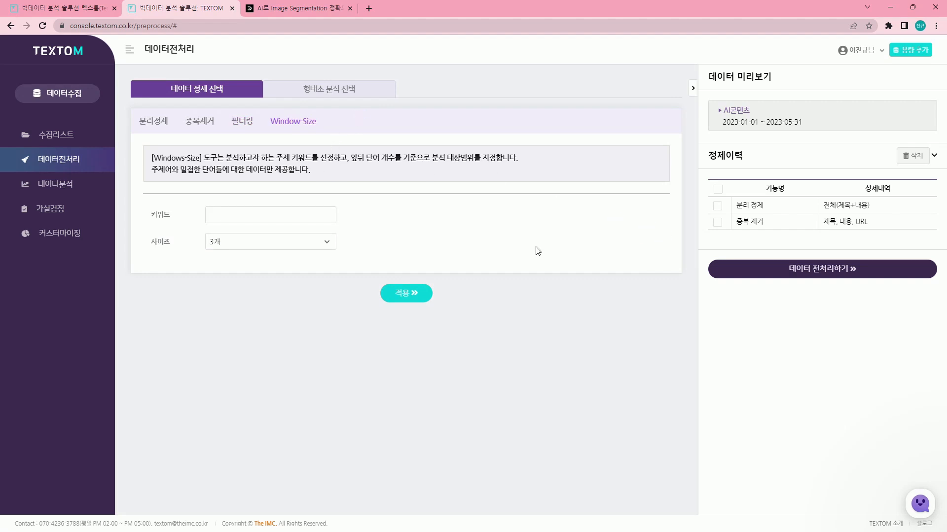
Open the 형태소 분석 선택 settings, try 영어 as the analysis language, and set it back to 한국어
{"action": "left_click", "coordinate": [306, 95]}
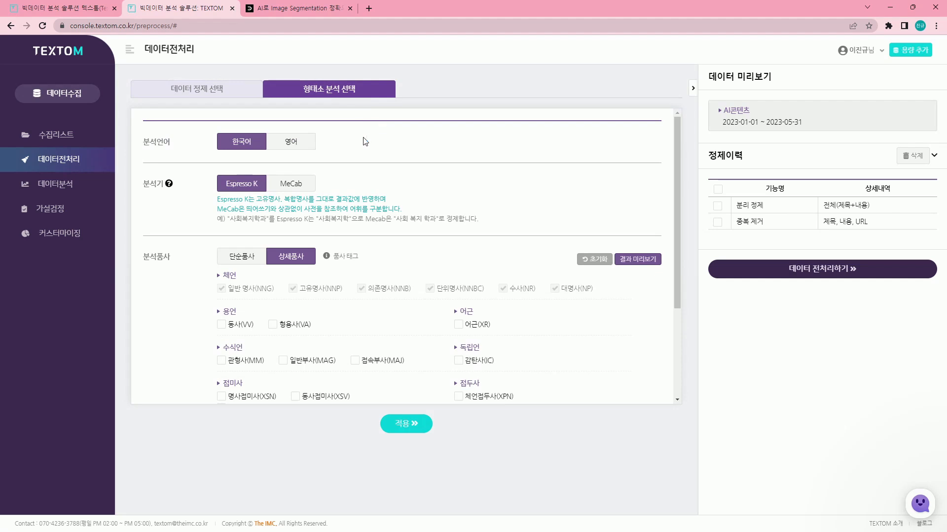
{"action": "left_click", "coordinate": [293, 147]}
{"action": "left_click", "coordinate": [248, 148]}
{"action": "left_click_drag", "start_coordinate": [144, 141], "coordinate": [232, 145]}
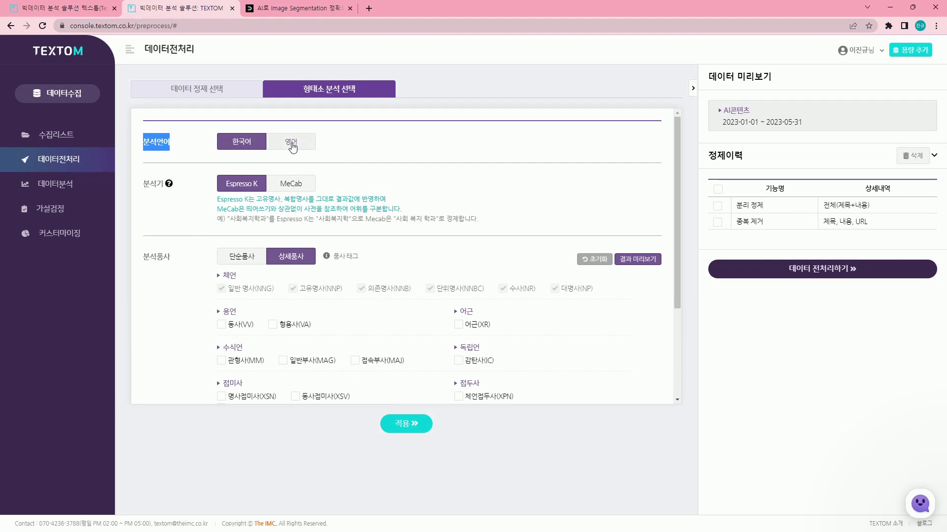
{"action": "left_click", "coordinate": [292, 146]}
{"action": "left_click", "coordinate": [232, 148]}
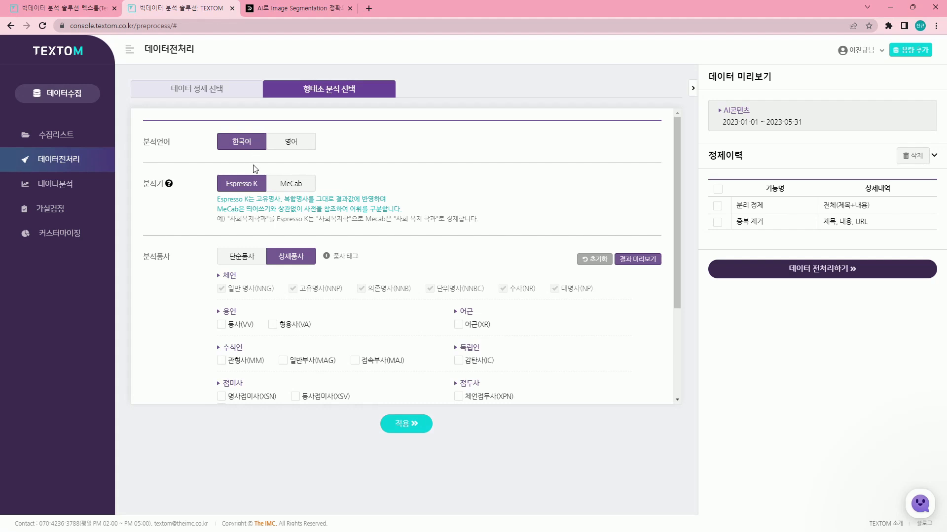
Read the analyser (분석기) description and examine how Espresso K and MeCab each split the example 사회복지학과
{"action": "left_click_drag", "start_coordinate": [142, 185], "coordinate": [165, 186]}
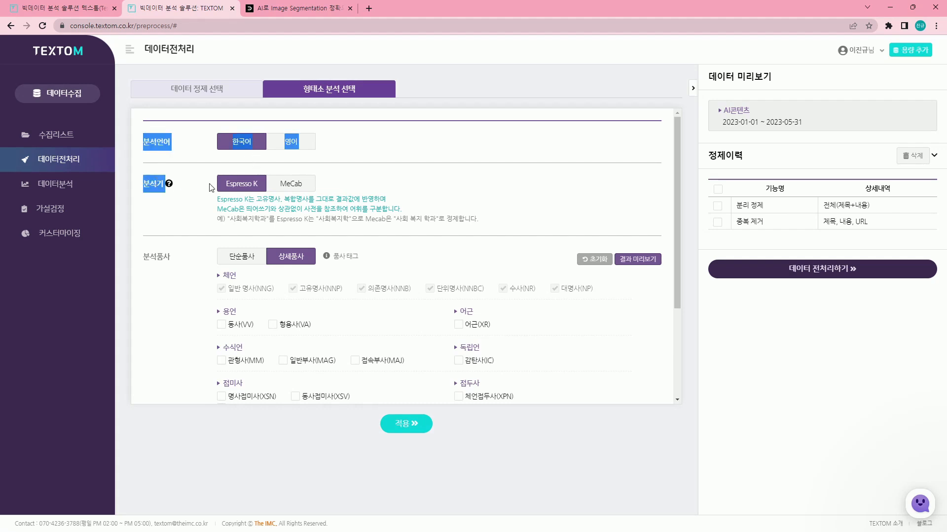
{"action": "left_click_drag", "start_coordinate": [217, 199], "coordinate": [245, 201]}
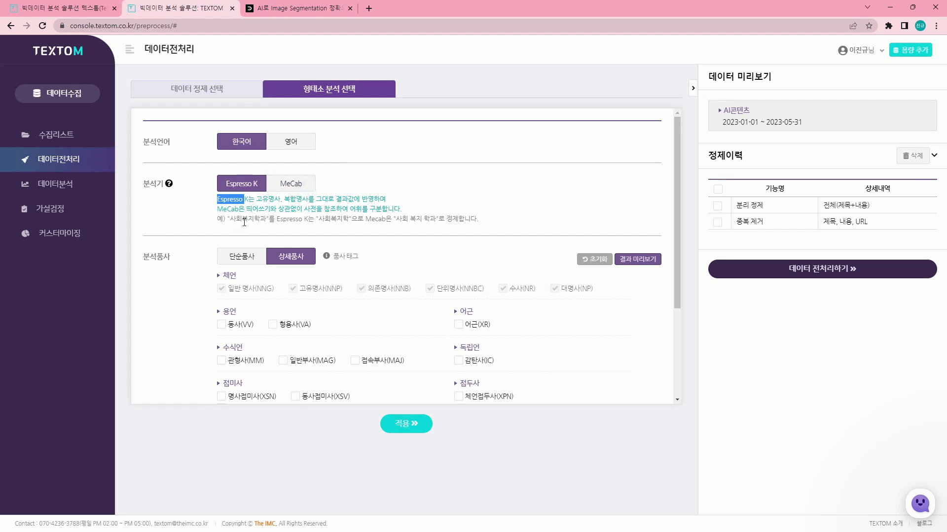
{"action": "key", "text": "ctrl+plus"}
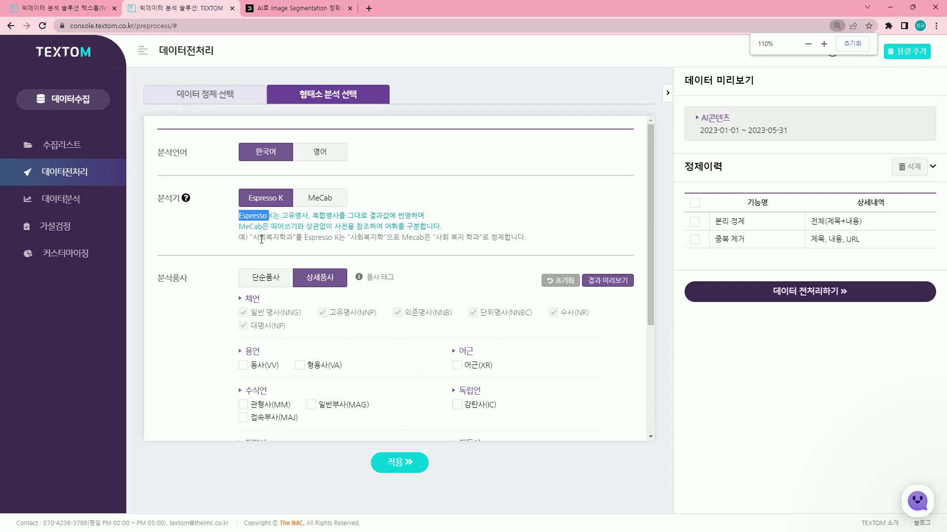
{"action": "double_click", "coordinate": [261, 238]}
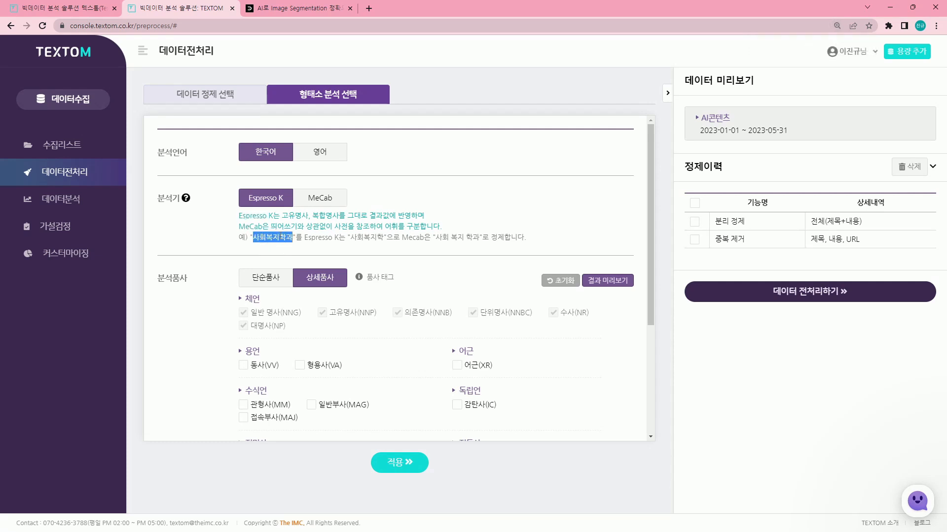
{"action": "left_click_drag", "start_coordinate": [304, 238], "coordinate": [338, 237]}
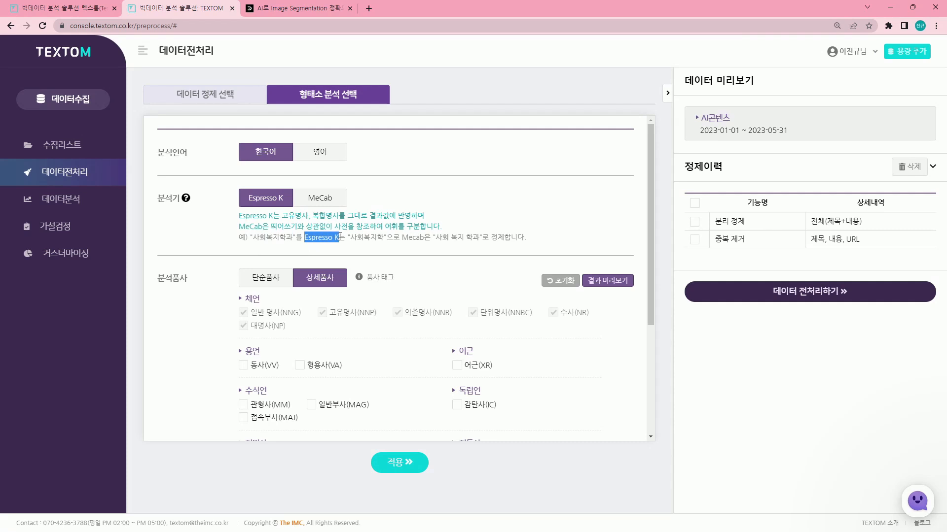
{"action": "left_click", "coordinate": [352, 239]}
{"action": "left_click_drag", "start_coordinate": [352, 238], "coordinate": [411, 240]}
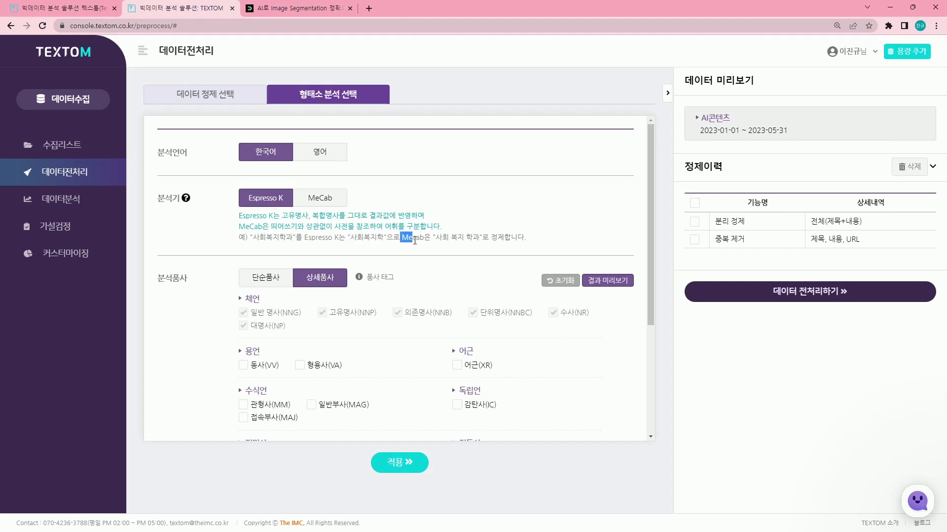
{"action": "left_click", "coordinate": [458, 234]}
{"action": "double_click", "coordinate": [476, 237]}
{"action": "double_click", "coordinate": [442, 237]}
{"action": "left_click", "coordinate": [448, 238]}
{"action": "double_click", "coordinate": [469, 239]}
{"action": "key", "text": "ctrl+minus"}
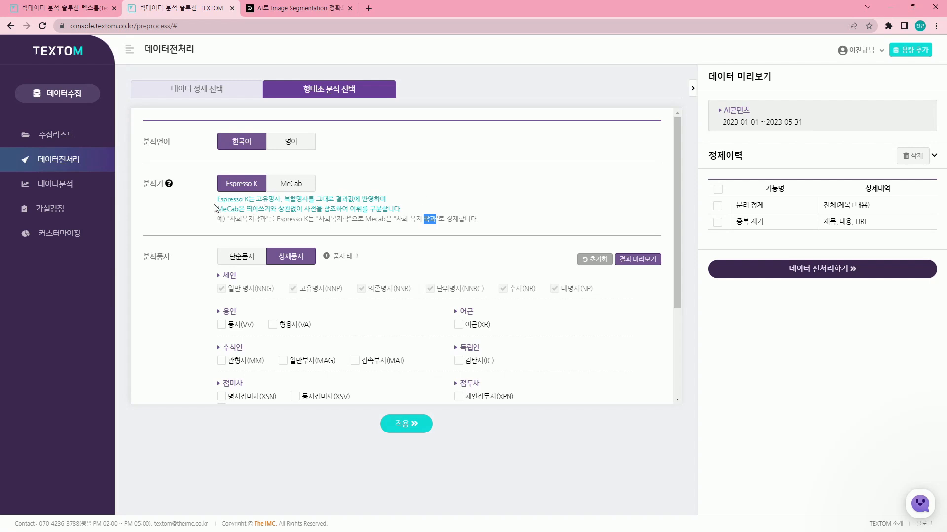
Compare Espresso K's handling of proper and compound nouns with MeCab's dictionary-based separation into 사회, 복지 and 학과
{"action": "left_click_drag", "start_coordinate": [214, 204], "coordinate": [254, 203]}
{"action": "double_click", "coordinate": [254, 203]}
{"action": "left_click_drag", "start_coordinate": [395, 219], "coordinate": [436, 218]}
{"action": "triple_click", "coordinate": [335, 218]}
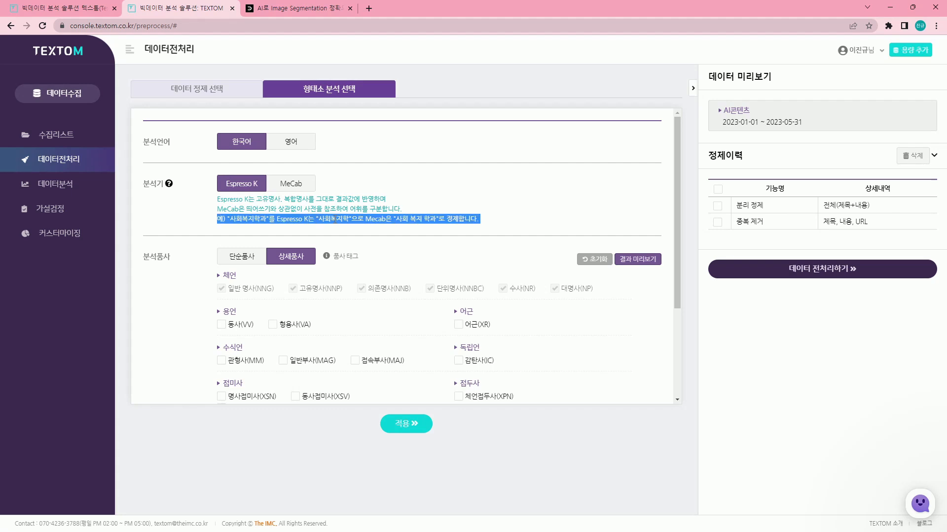
{"action": "double_click", "coordinate": [335, 219]}
{"action": "left_click_drag", "start_coordinate": [256, 199], "coordinate": [310, 199]}
{"action": "left_click", "coordinate": [328, 200]}
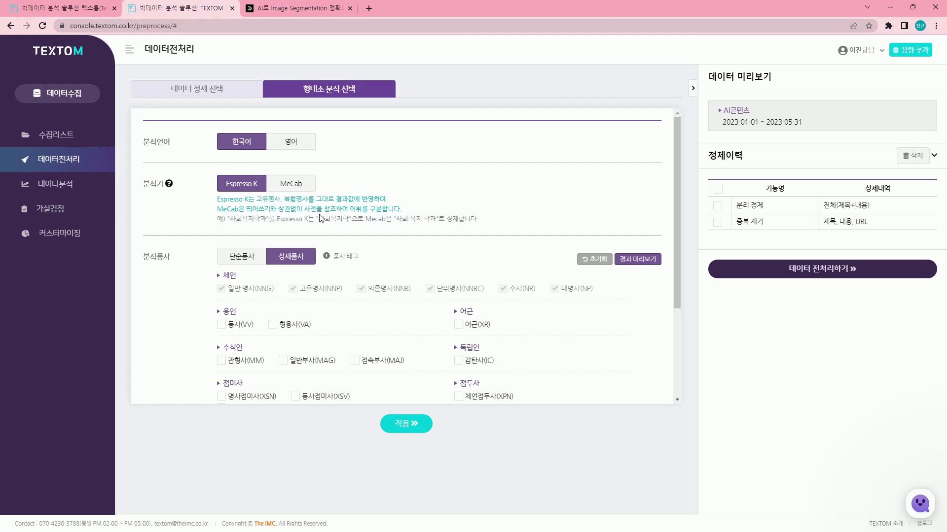
{"action": "double_click", "coordinate": [335, 219]}
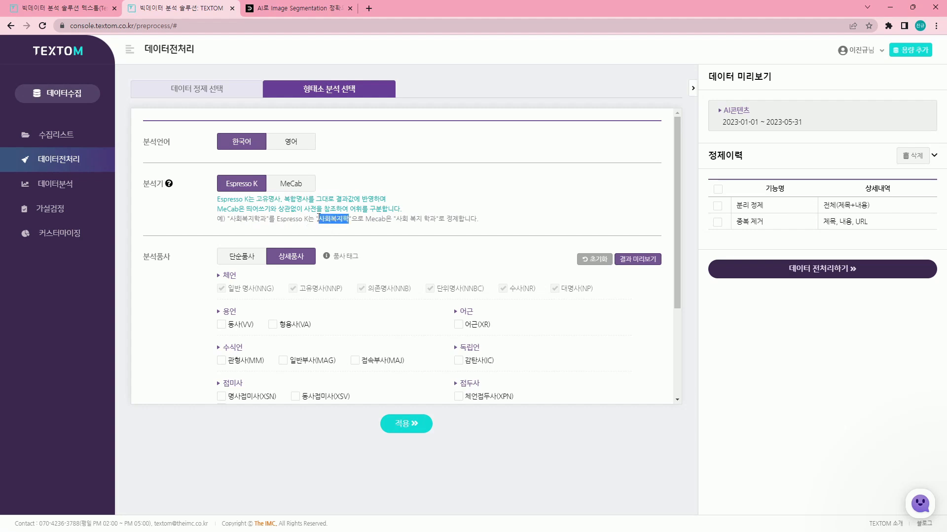
{"action": "left_click", "coordinate": [226, 211]}
{"action": "double_click", "coordinate": [402, 219]}
{"action": "double_click", "coordinate": [417, 220]}
{"action": "double_click", "coordinate": [429, 219]}
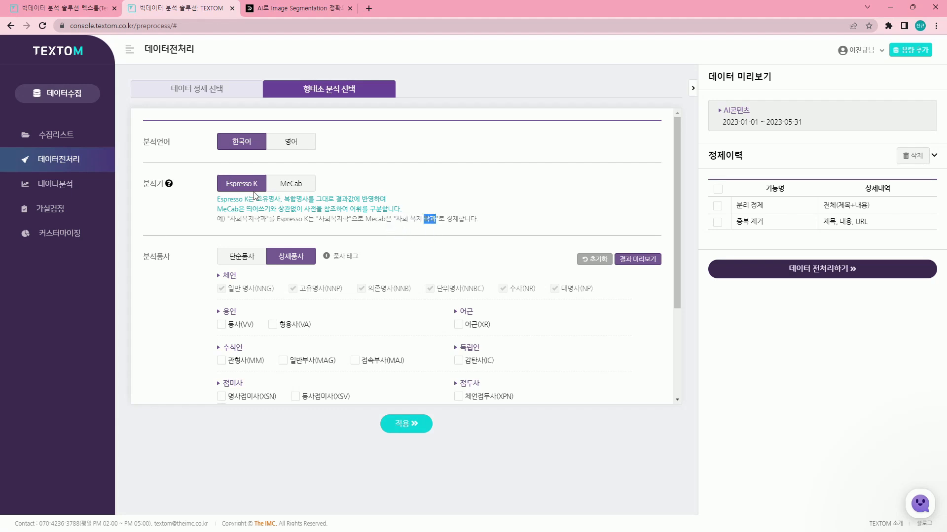
Review the detailed part-of-speech options and set 분석품사 to 단순품사
{"action": "scroll", "coordinate": [244, 238], "scroll_direction": "down", "scroll_amount": 2}
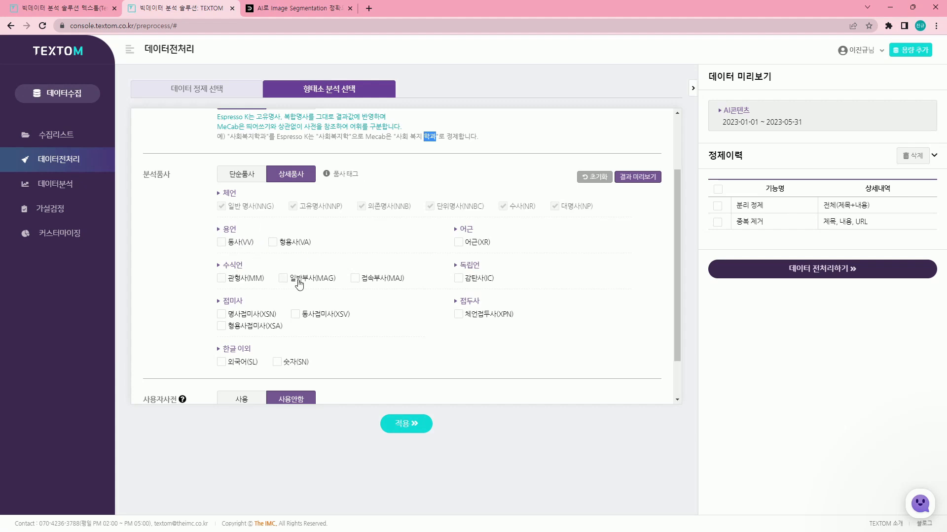
{"action": "scroll", "coordinate": [299, 281], "scroll_direction": "down", "scroll_amount": 1}
{"action": "scroll", "coordinate": [275, 227], "scroll_direction": "up", "scroll_amount": 2}
{"action": "scroll", "coordinate": [300, 265], "scroll_direction": "down", "scroll_amount": 2}
{"action": "left_click", "coordinate": [236, 125]}
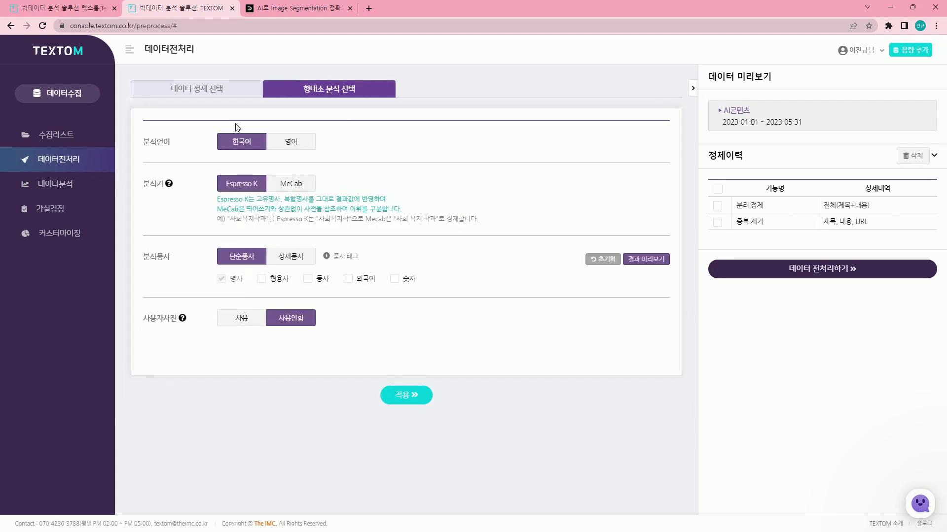
Include 형용사 and 동사 in the analysed parts of speech, apply the morpheme settings, and check the refinement history entries
{"action": "left_click", "coordinate": [262, 280]}
{"action": "left_click", "coordinate": [308, 281]}
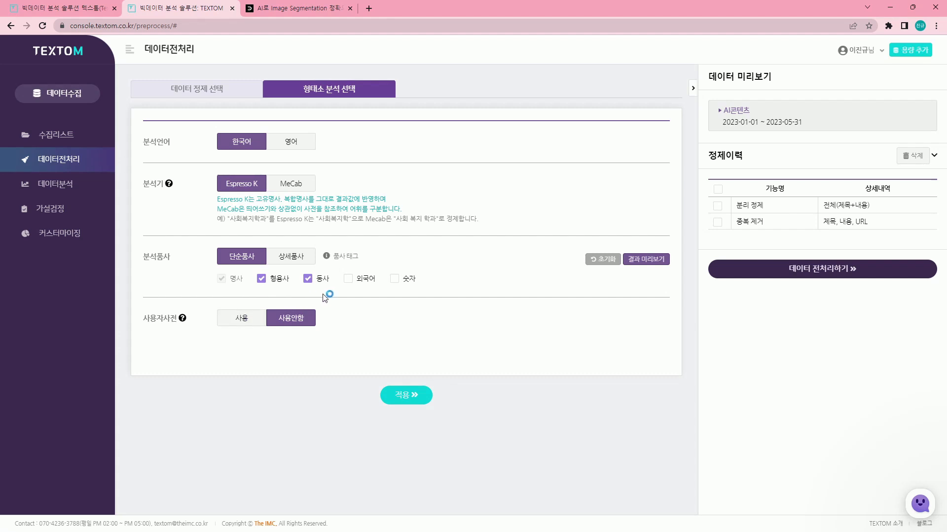
{"action": "left_click", "coordinate": [405, 399]}
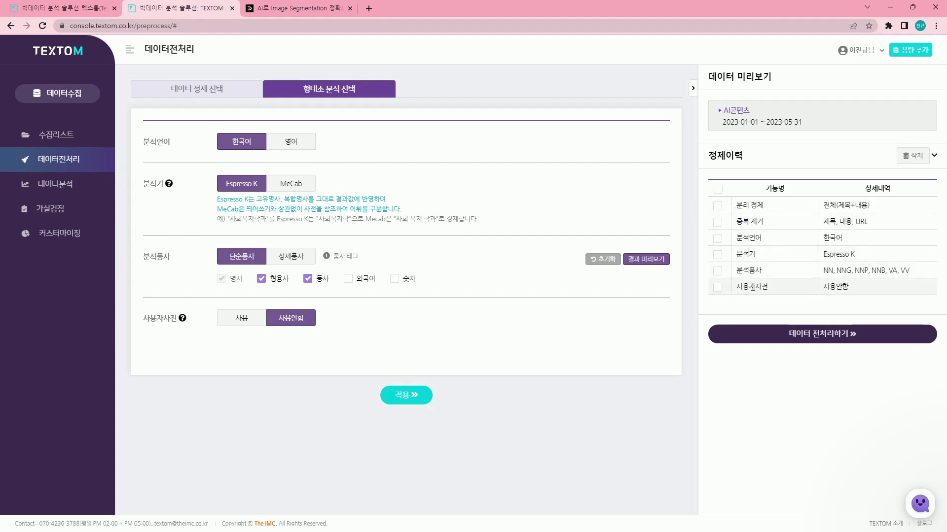
{"action": "left_click_drag", "start_coordinate": [844, 206], "coordinate": [851, 295]}
{"action": "left_click", "coordinate": [851, 297]}
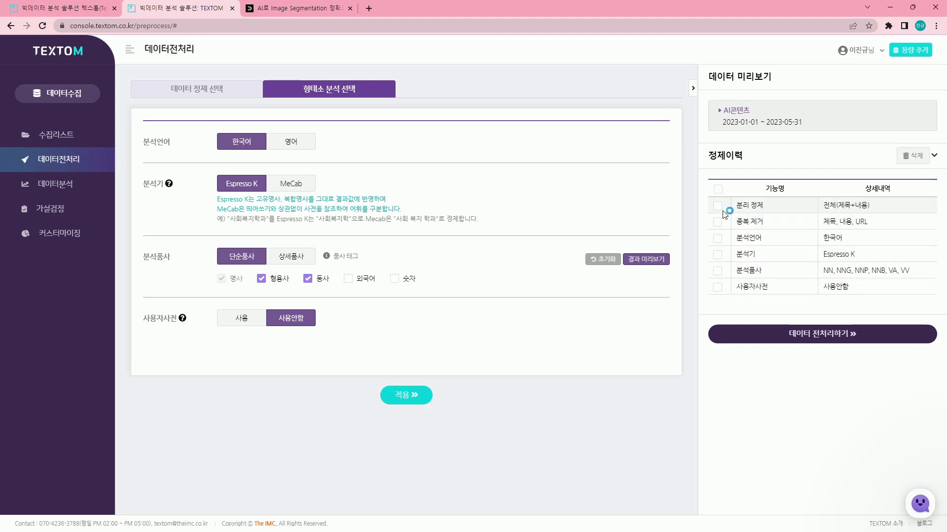
Select all refinement history entries, run the data preprocessing on them and accept the capacity deduction
{"action": "left_click", "coordinate": [718, 192]}
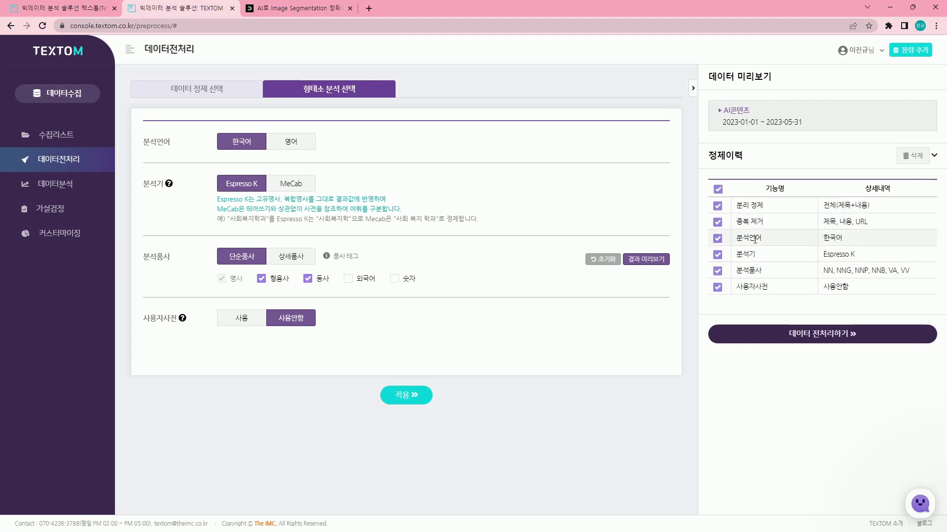
{"action": "left_click", "coordinate": [793, 337]}
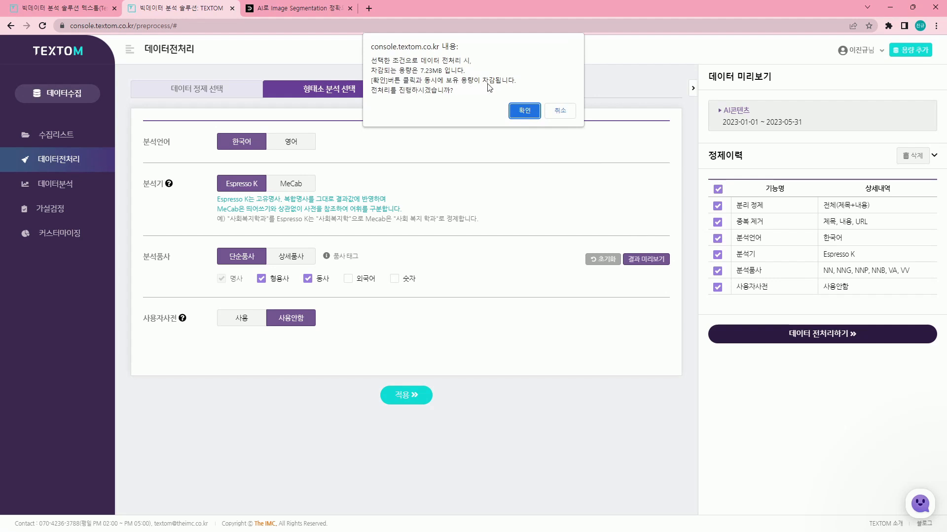
{"action": "left_click", "coordinate": [529, 114]}
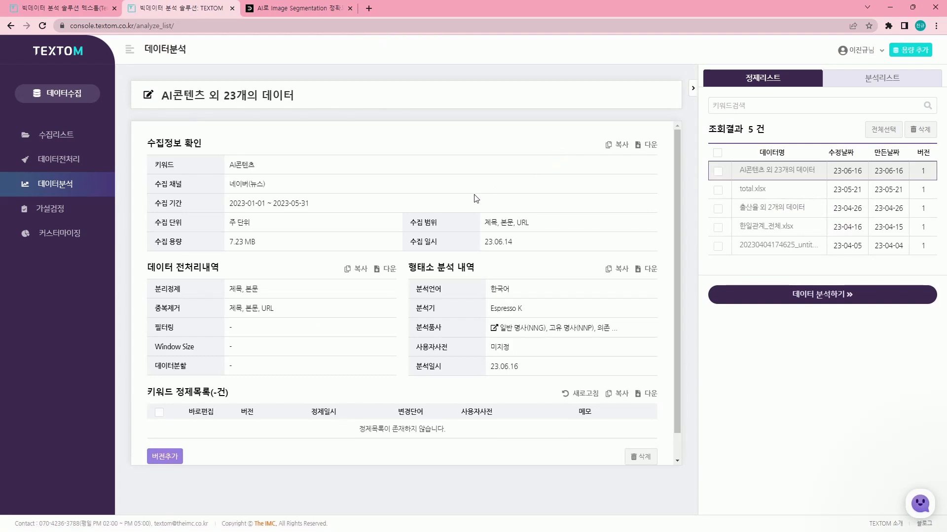
Check the collection, preprocessing and morpheme details of AI콘텐츠 외 23개의 데이터 in 정제리스트, including its keyword refinement entry
{"action": "scroll", "coordinate": [450, 244], "scroll_direction": "down", "scroll_amount": 1}
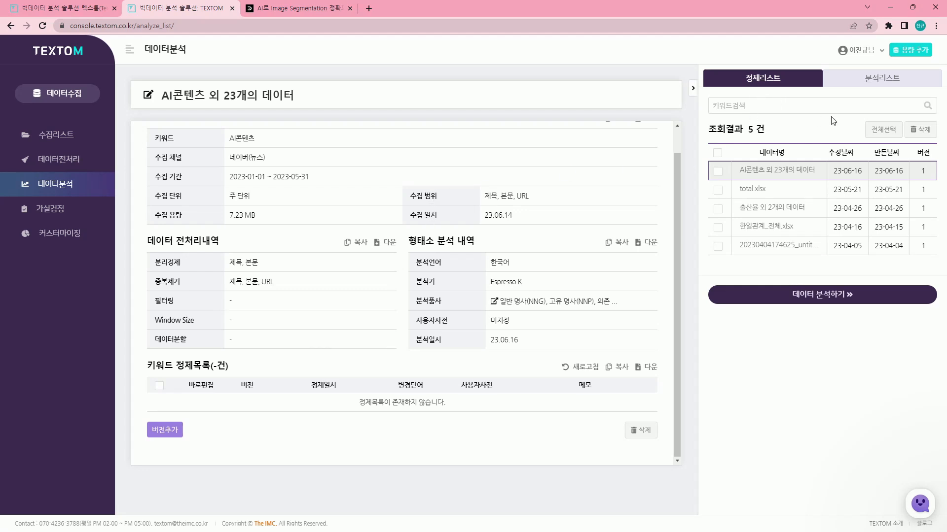
{"action": "left_click", "coordinate": [866, 77]}
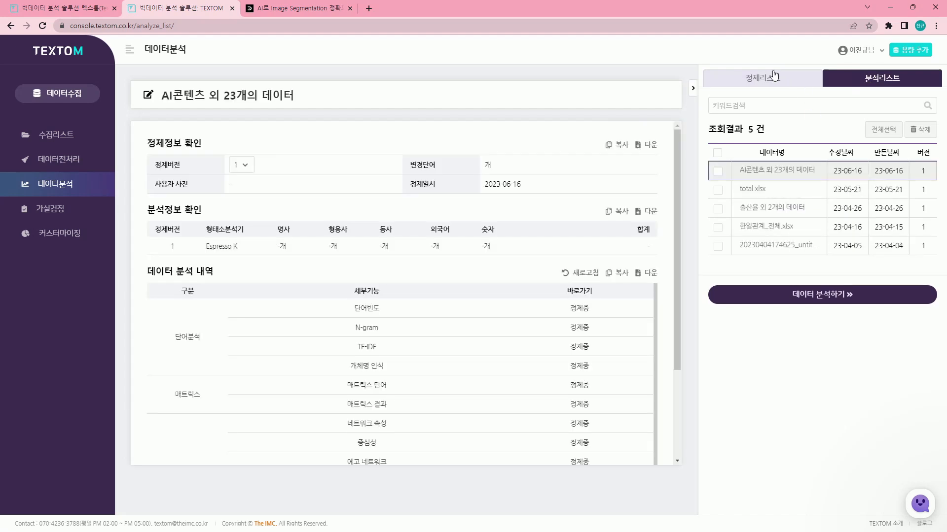
{"action": "left_click", "coordinate": [770, 78]}
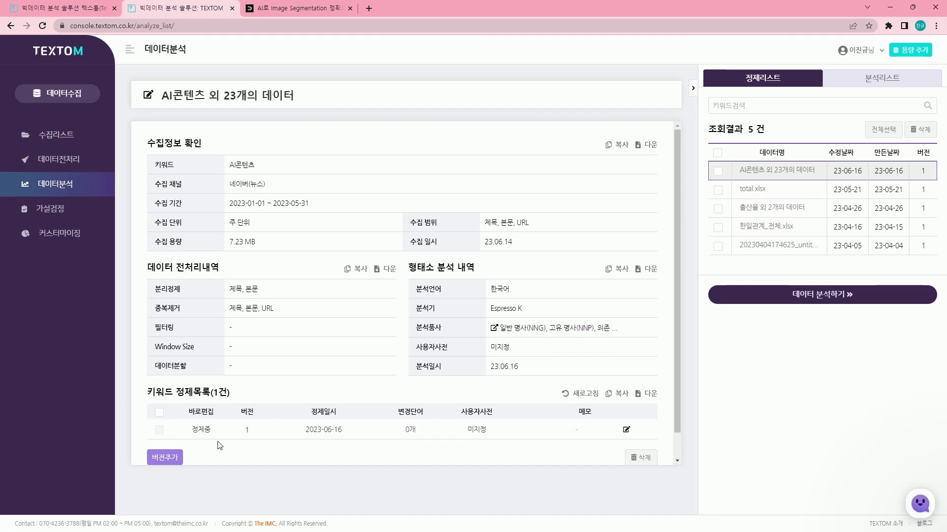
{"action": "left_click_drag", "start_coordinate": [191, 430], "coordinate": [552, 438]}
Open 분석리스트 and check the processing status of every analysis function from 단어분석 to 토픽 분석
{"action": "left_click", "coordinate": [890, 91]}
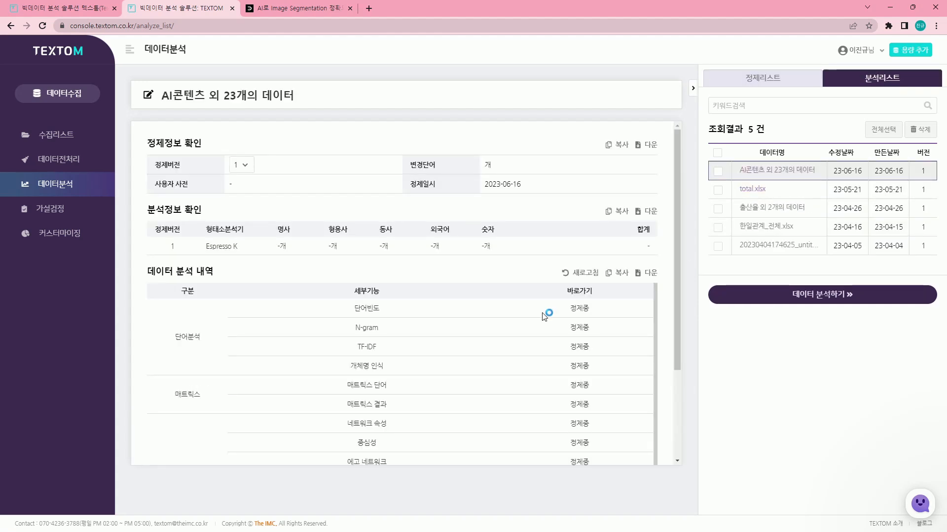
{"action": "scroll", "coordinate": [549, 383], "scroll_direction": "down", "scroll_amount": 2}
{"action": "scroll", "coordinate": [561, 365], "scroll_direction": "up", "scroll_amount": 2}
{"action": "scroll", "coordinate": [623, 353], "scroll_direction": "down", "scroll_amount": 3}
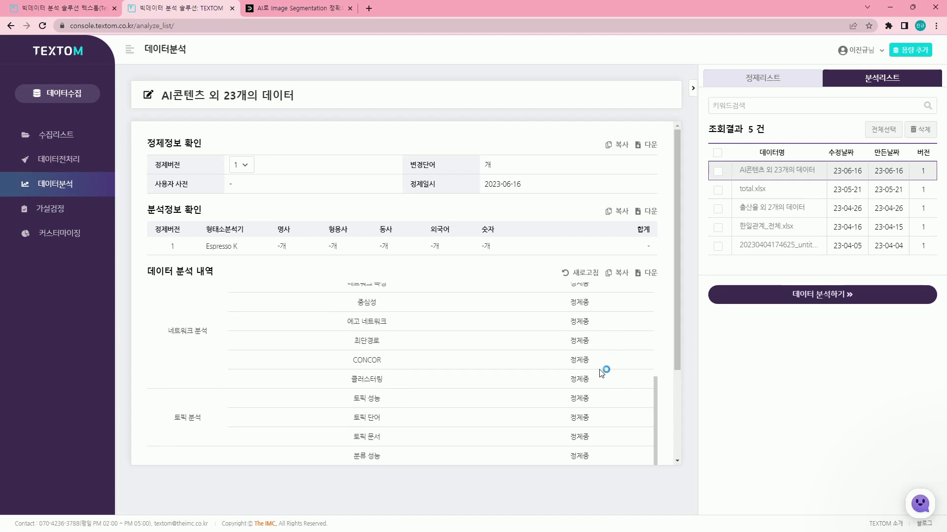
{"action": "scroll", "coordinate": [600, 375], "scroll_direction": "down", "scroll_amount": 3}
{"action": "scroll", "coordinate": [600, 376], "scroll_direction": "up", "scroll_amount": 3}
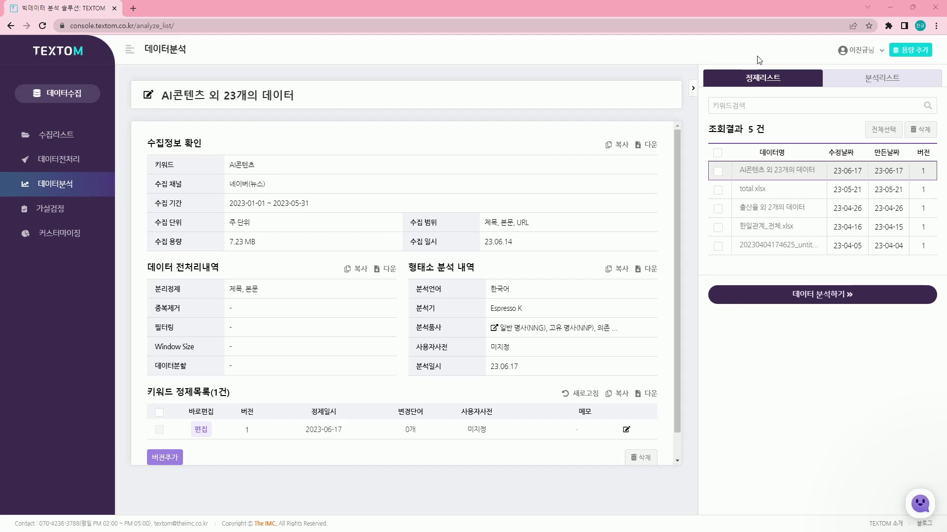
Compare the dataset's 정제리스트 information and 키워드 정제목록 with its 분석리스트 analysis overview
{"action": "left_click", "coordinate": [891, 79]}
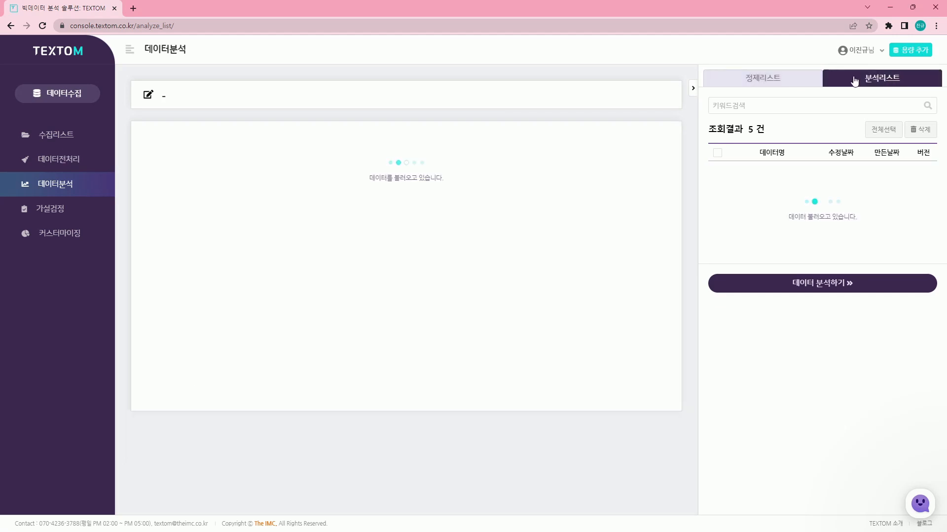
{"action": "left_click", "coordinate": [779, 81]}
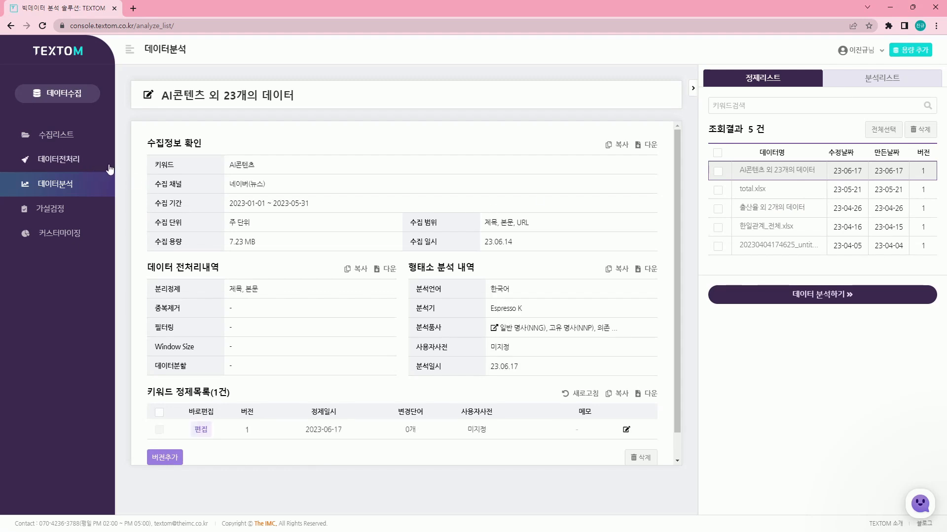
{"action": "scroll", "coordinate": [440, 269], "scroll_direction": "down", "scroll_amount": 1}
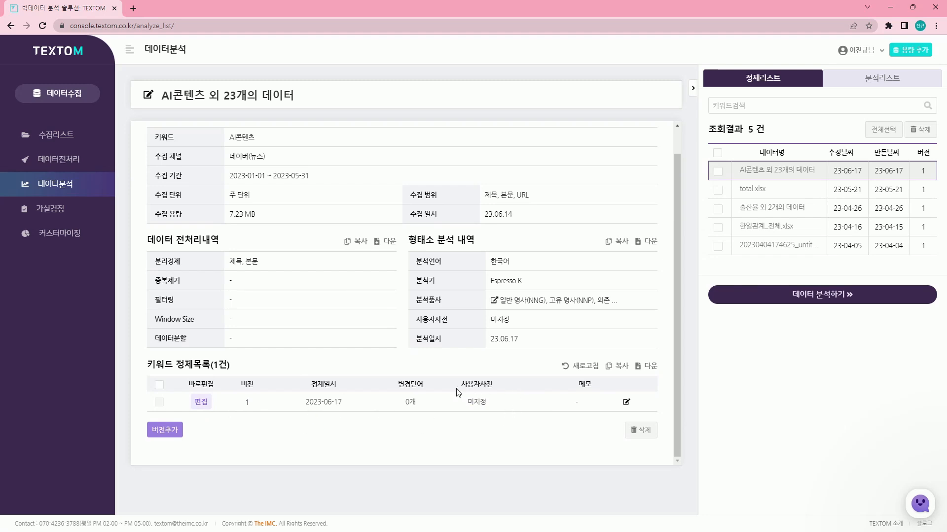
{"action": "left_click", "coordinate": [902, 81]}
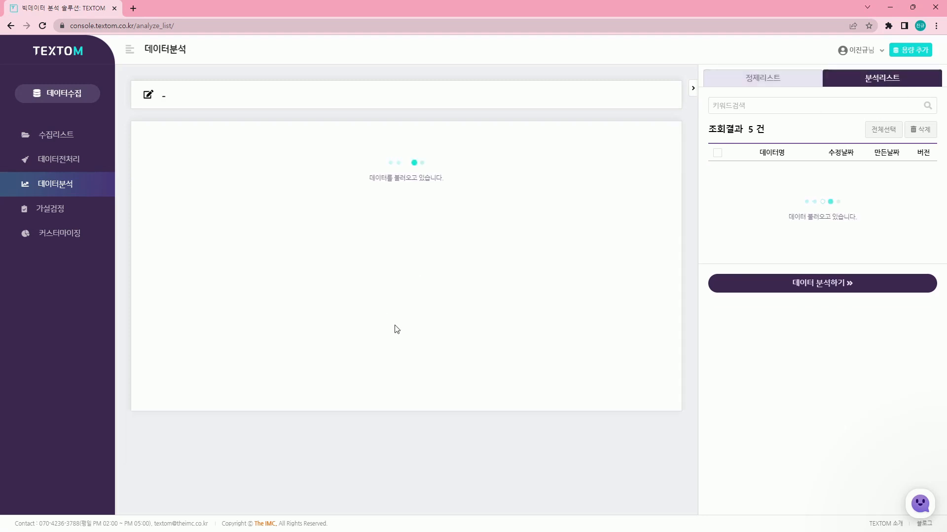
{"action": "scroll", "coordinate": [528, 327], "scroll_direction": "down", "scroll_amount": 2}
{"action": "scroll", "coordinate": [564, 300], "scroll_direction": "up", "scroll_amount": 2}
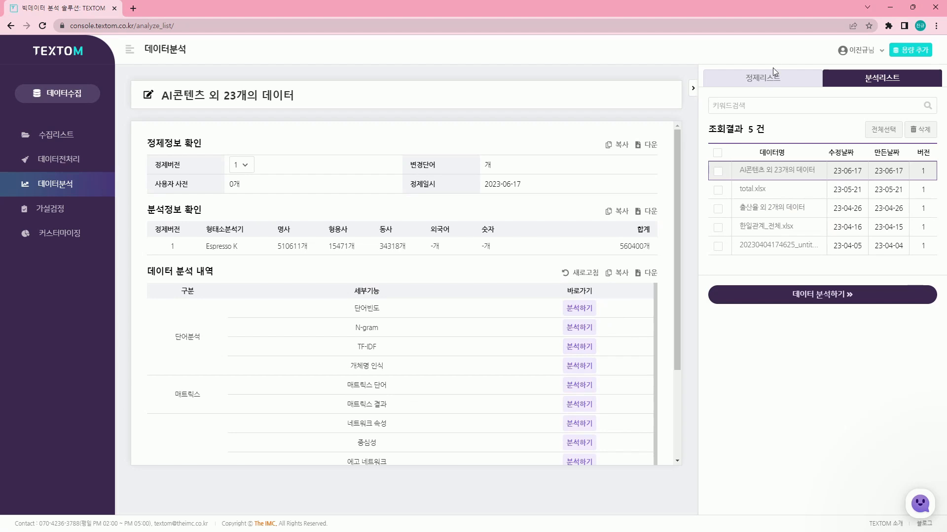
{"action": "left_click", "coordinate": [774, 81]}
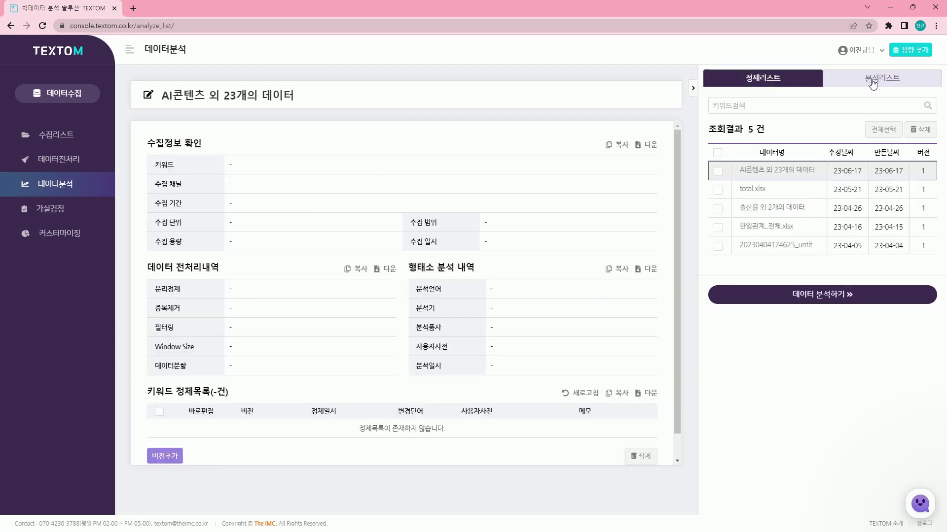
{"action": "scroll", "coordinate": [399, 345], "scroll_direction": "down", "scroll_amount": 2}
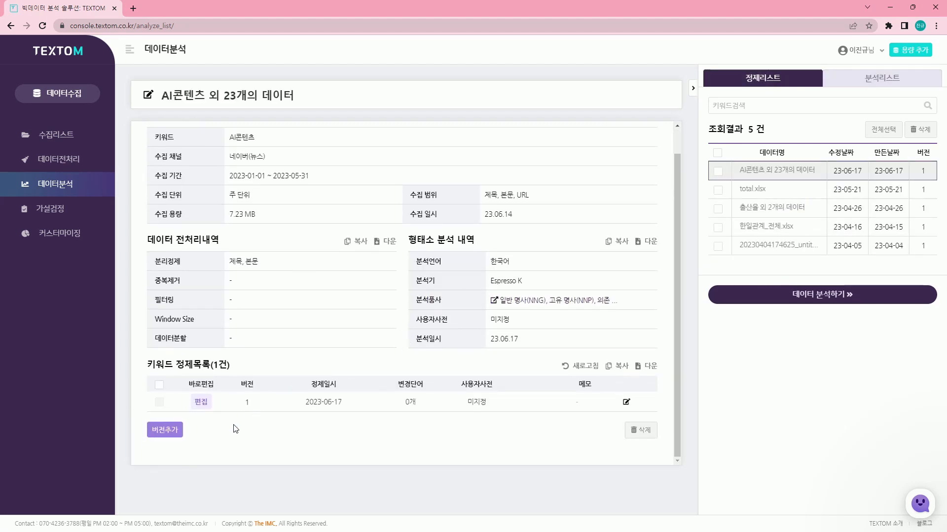
{"action": "scroll", "coordinate": [518, 221], "scroll_direction": "up", "scroll_amount": 2}
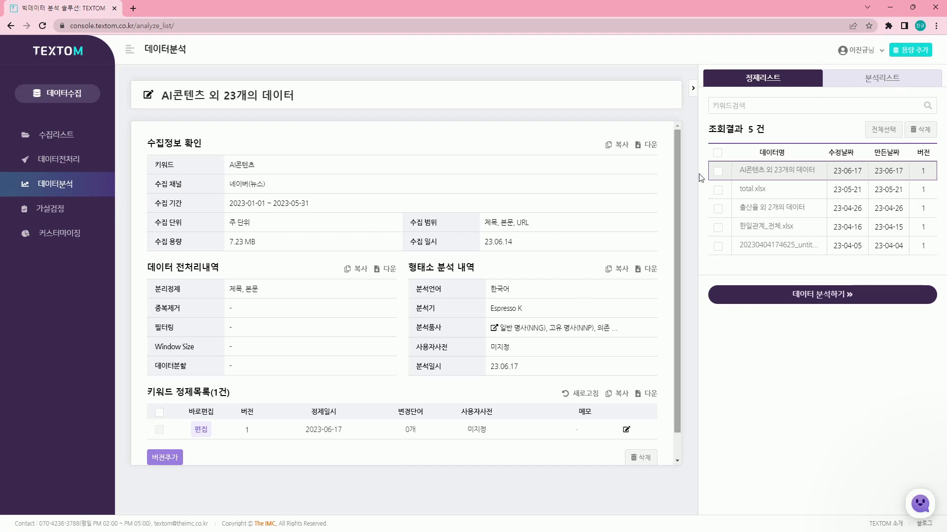
Show the dataset in 분석리스트 and examine 정제정보 확인 and 분석정보 확인, including the morpheme analyser used
{"action": "left_click", "coordinate": [864, 79]}
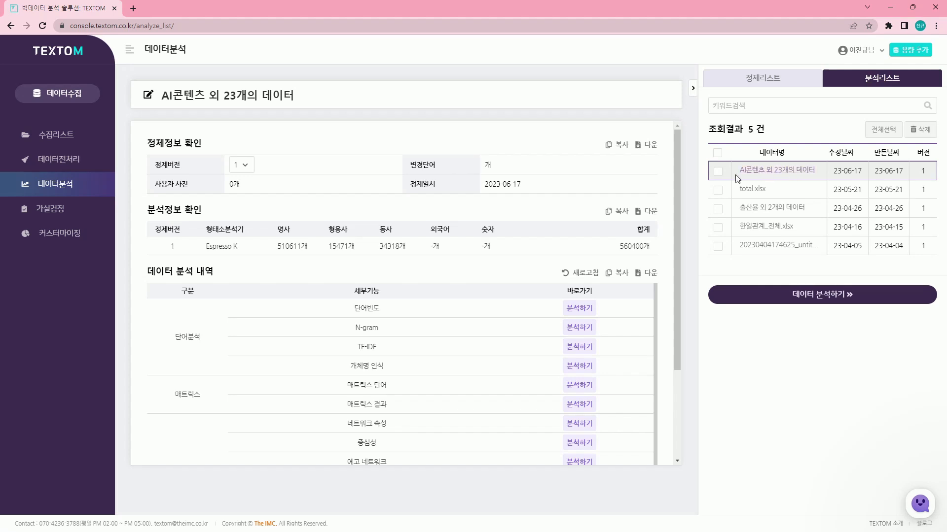
{"action": "scroll", "coordinate": [371, 237], "scroll_direction": "down", "scroll_amount": 1}
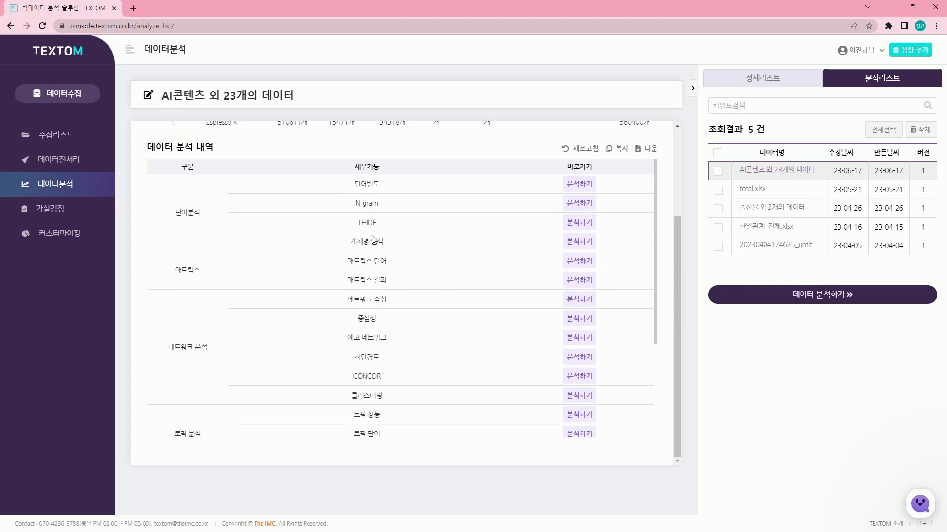
{"action": "scroll", "coordinate": [377, 249], "scroll_direction": "up", "scroll_amount": 3}
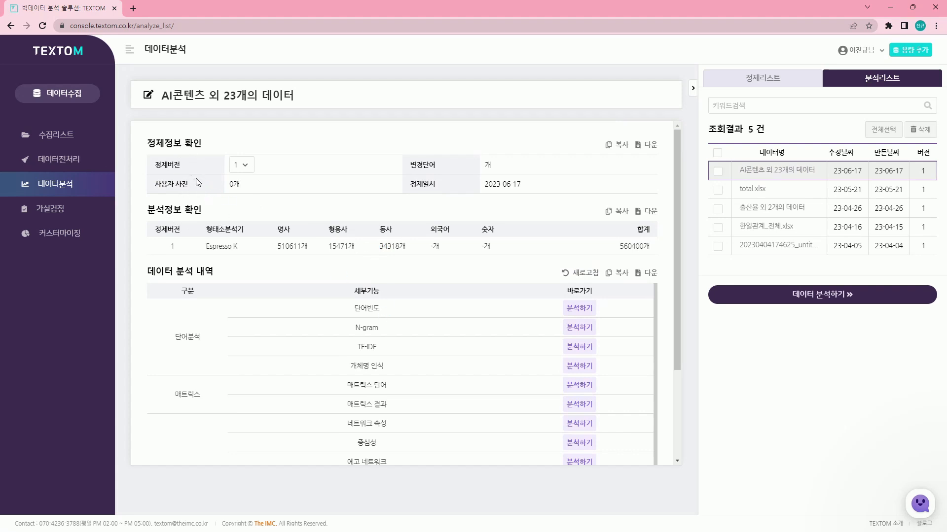
{"action": "triple_click", "coordinate": [173, 143]}
{"action": "triple_click", "coordinate": [183, 210]}
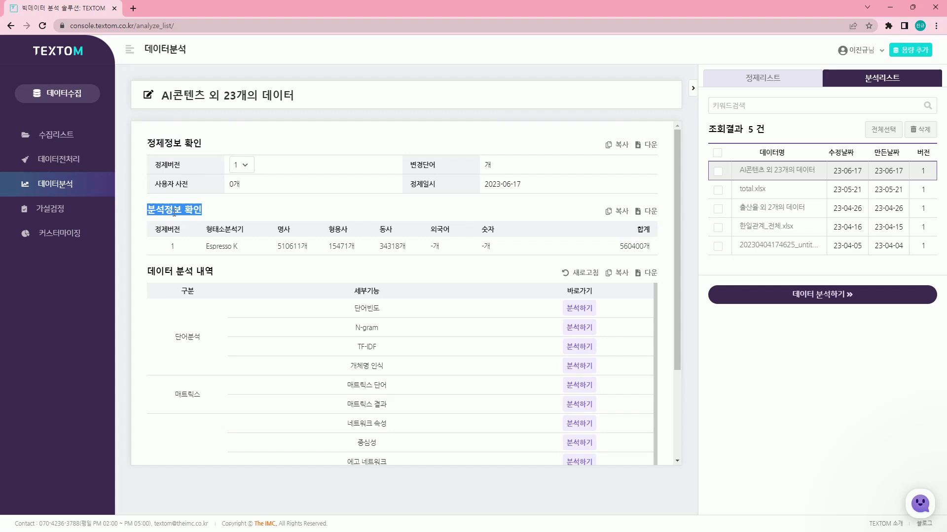
{"action": "left_click", "coordinate": [229, 248]}
{"action": "double_click", "coordinate": [229, 247]}
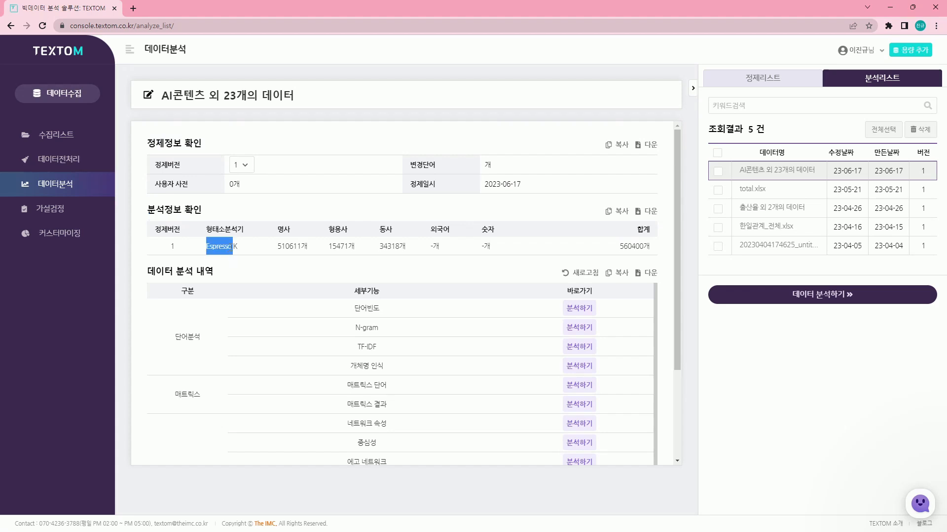
{"action": "left_click_drag", "start_coordinate": [237, 248], "coordinate": [209, 248]}
{"action": "left_click", "coordinate": [272, 262]}
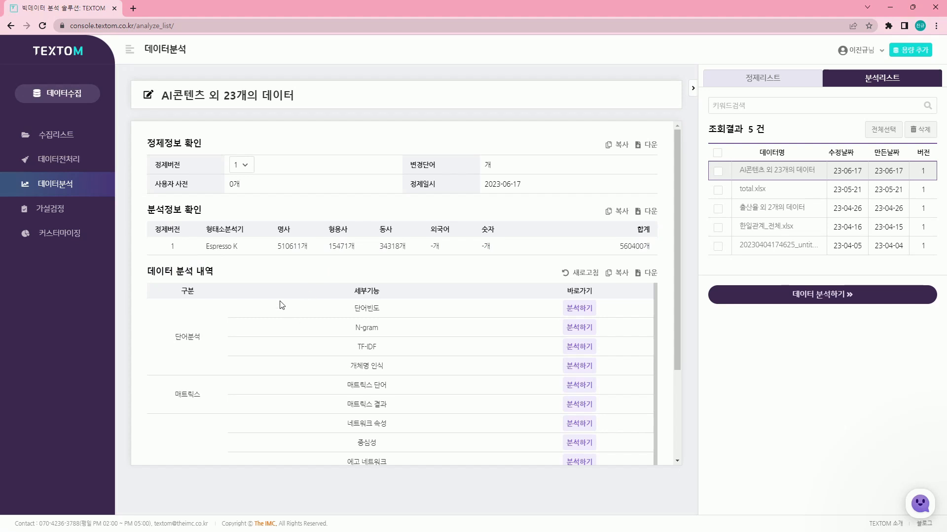
Examine the counts of 명사, 형용사 and 동사 and their 합계 under 분석정보 확인
{"action": "left_click_drag", "start_coordinate": [275, 247], "coordinate": [307, 246]}
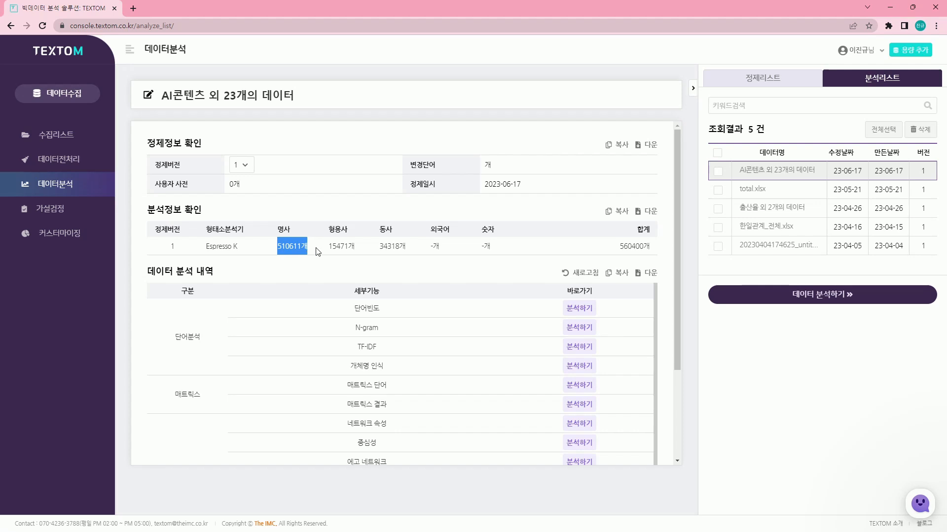
{"action": "double_click", "coordinate": [291, 246]}
{"action": "double_click", "coordinate": [339, 247]}
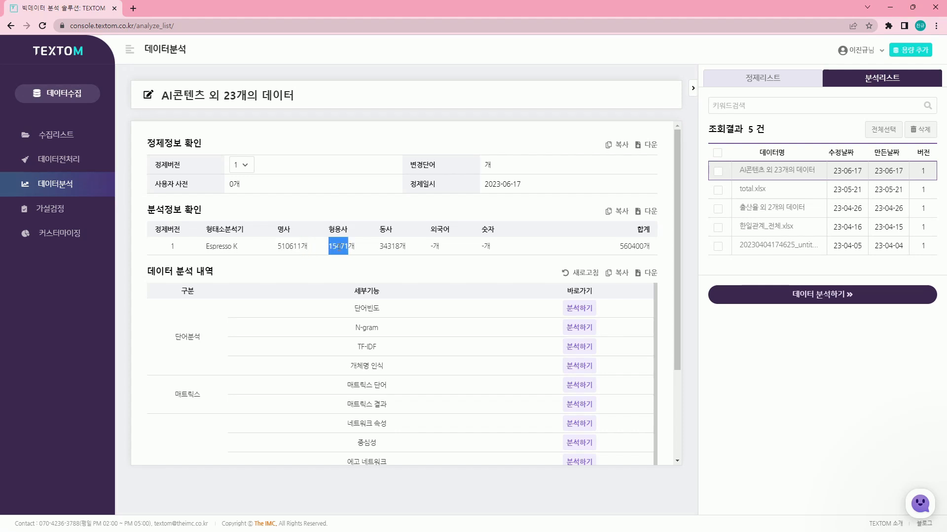
{"action": "double_click", "coordinate": [384, 247]}
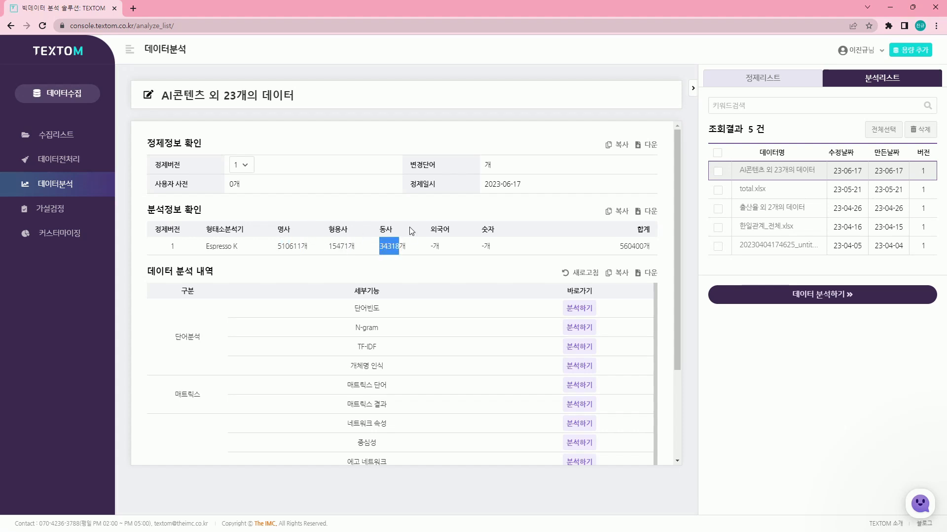
{"action": "left_click", "coordinate": [334, 245]}
{"action": "double_click", "coordinate": [334, 246]}
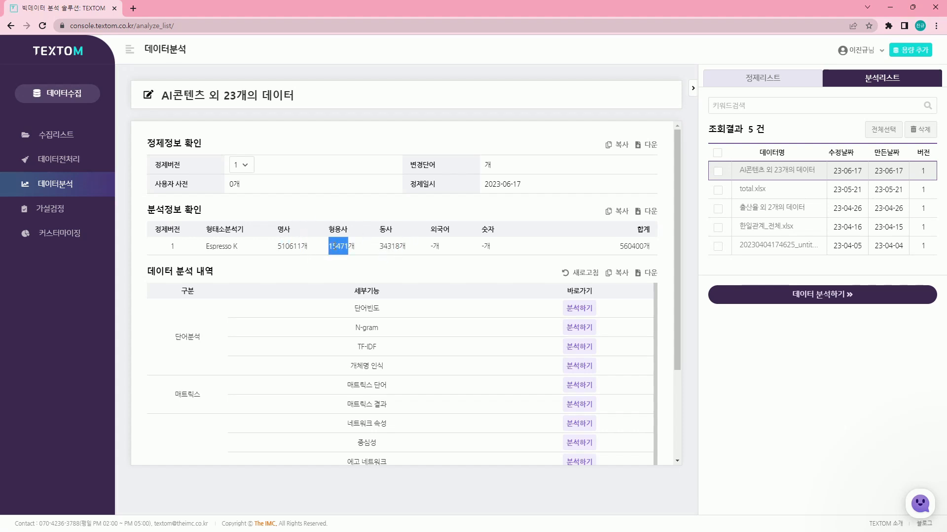
{"action": "left_click", "coordinate": [284, 254]}
{"action": "double_click", "coordinate": [284, 246]}
{"action": "double_click", "coordinate": [338, 246]}
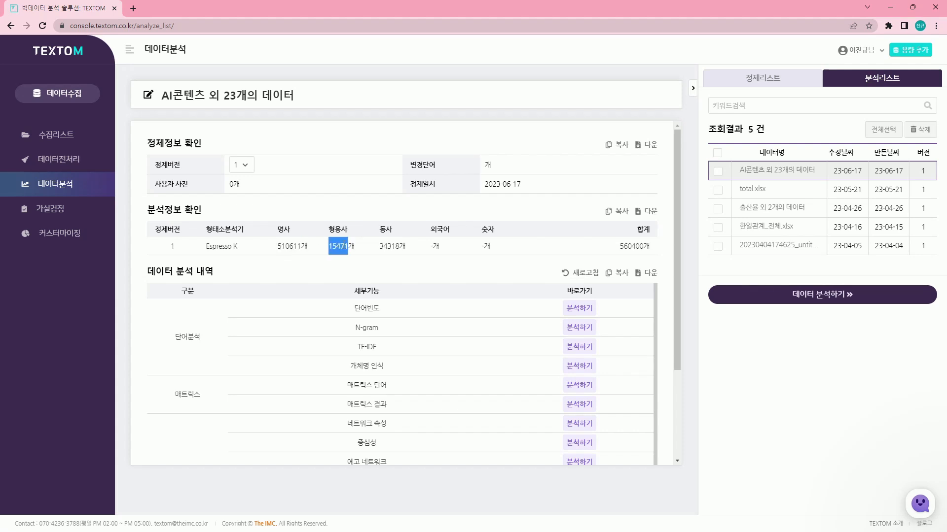
{"action": "left_click", "coordinate": [392, 246]}
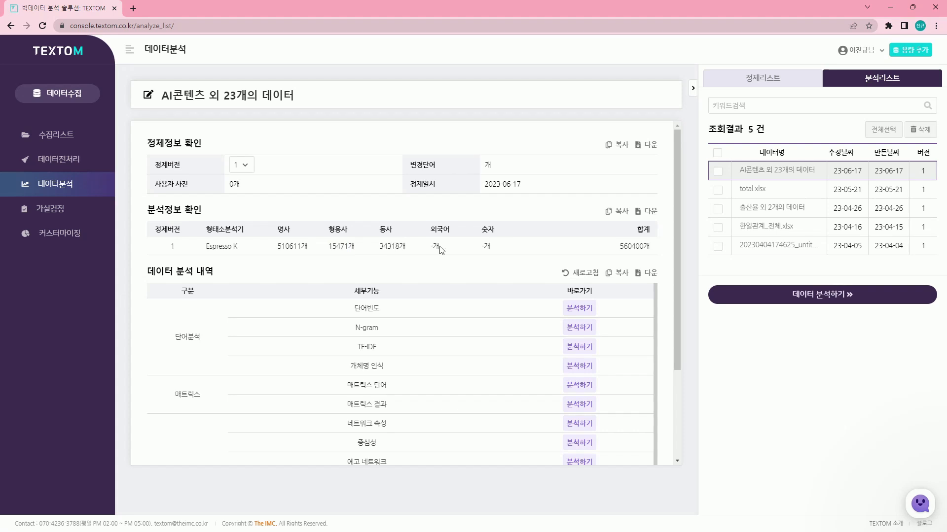
{"action": "double_click", "coordinate": [628, 245]}
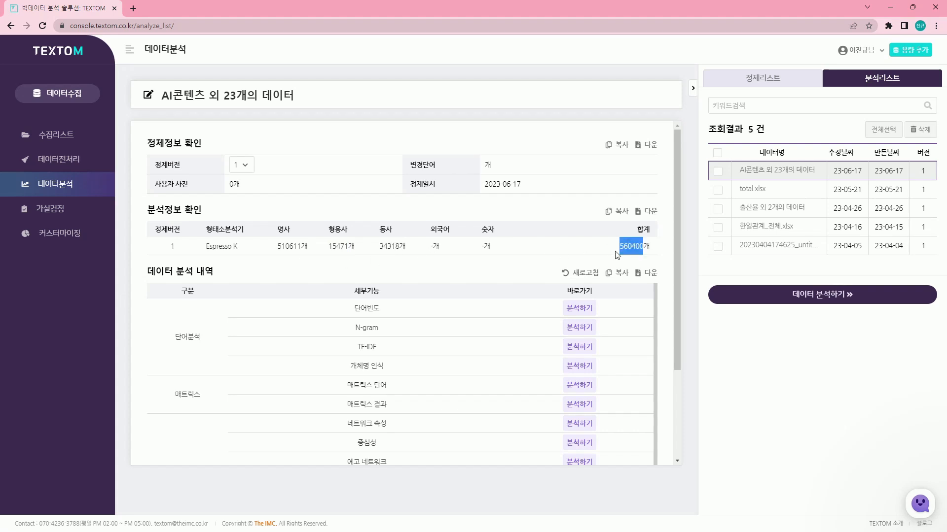
Review the 단어분석, 매트릭스 and 네트워크 분석 categories and their functions under 데이터 분석 내역
{"action": "scroll", "coordinate": [488, 268], "scroll_direction": "down", "scroll_amount": 2}
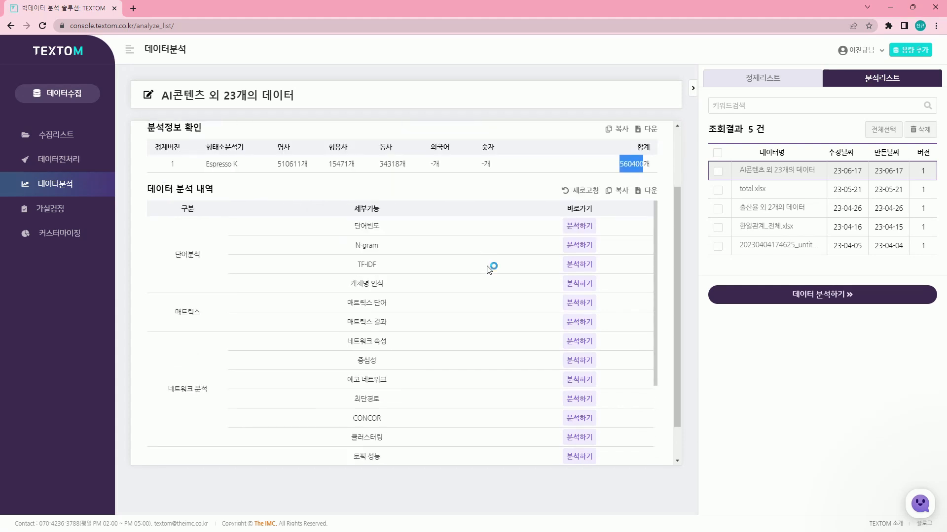
{"action": "left_click", "coordinate": [355, 230]}
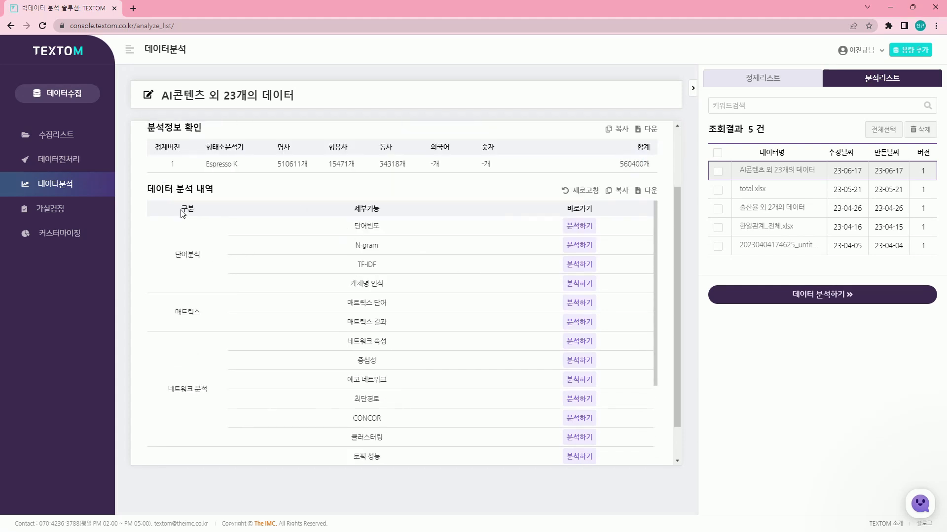
{"action": "double_click", "coordinate": [190, 253]}
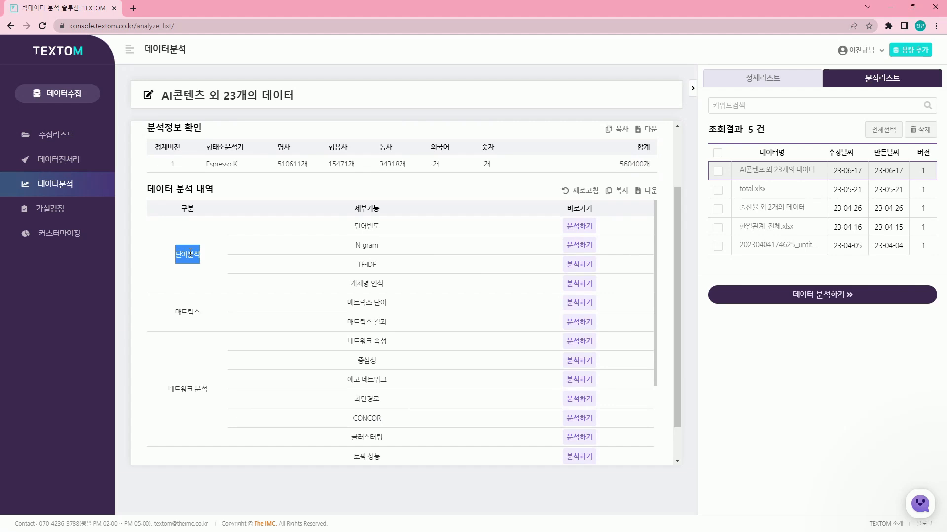
{"action": "double_click", "coordinate": [189, 315]}
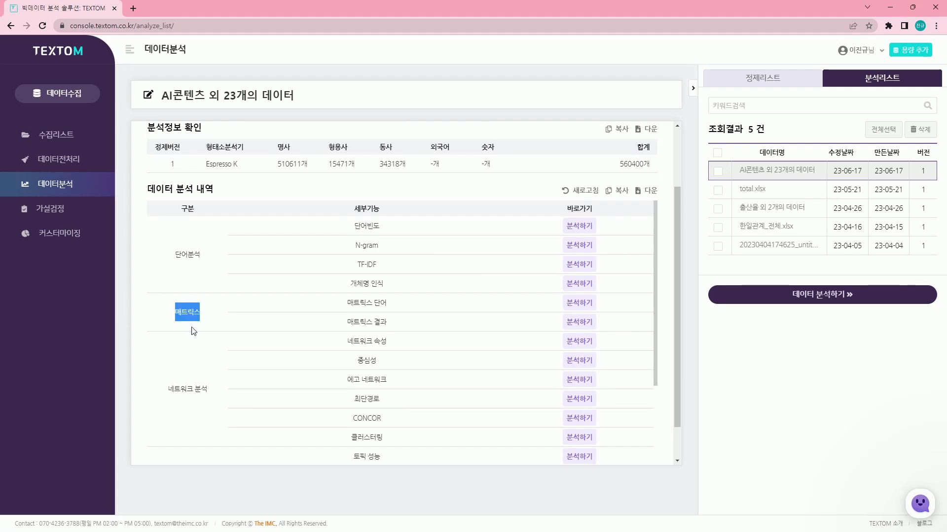
{"action": "double_click", "coordinate": [183, 390]}
{"action": "left_click", "coordinate": [289, 268]}
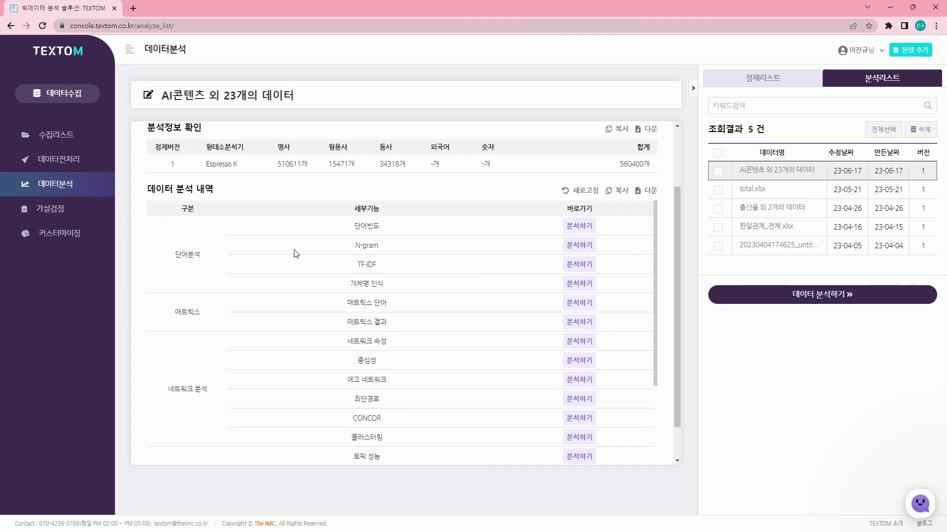
Review the 단어빈도 and N-gram functions under 데이터 분석 내역 and open the 단어빈도 analysis
{"action": "double_click", "coordinate": [363, 226]}
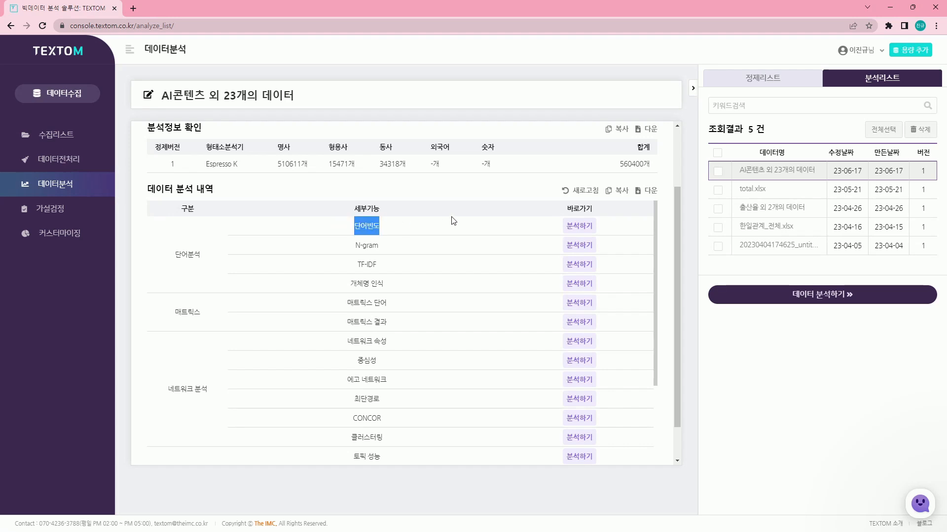
{"action": "left_click", "coordinate": [441, 227]}
{"action": "double_click", "coordinate": [360, 224]}
{"action": "double_click", "coordinate": [365, 251]}
{"action": "triple_click", "coordinate": [365, 250]}
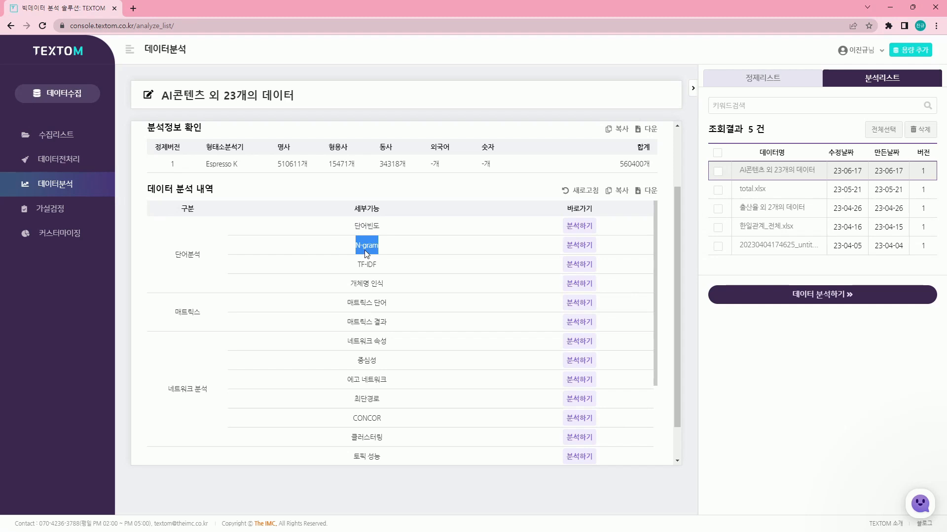
{"action": "left_click", "coordinate": [368, 225]}
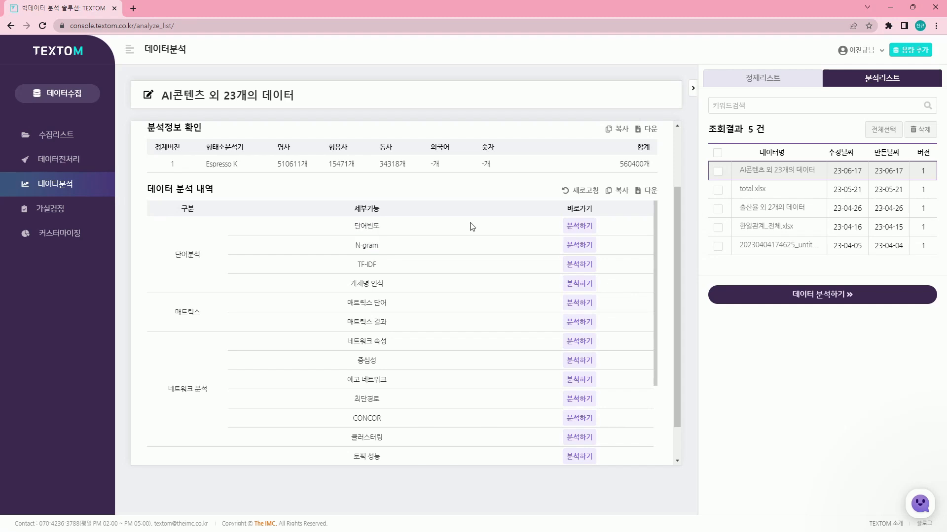
{"action": "left_click", "coordinate": [580, 226]}
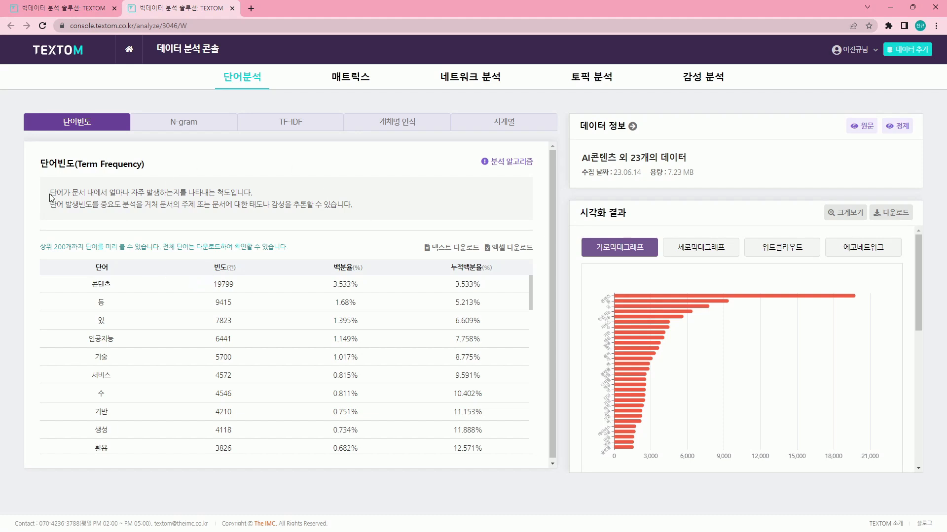
Read the 단어빈도 definition and examine the 빈도, 백분율 and 누적백분율 of the word 콘텐츠
{"action": "left_click_drag", "start_coordinate": [51, 194], "coordinate": [256, 200]}
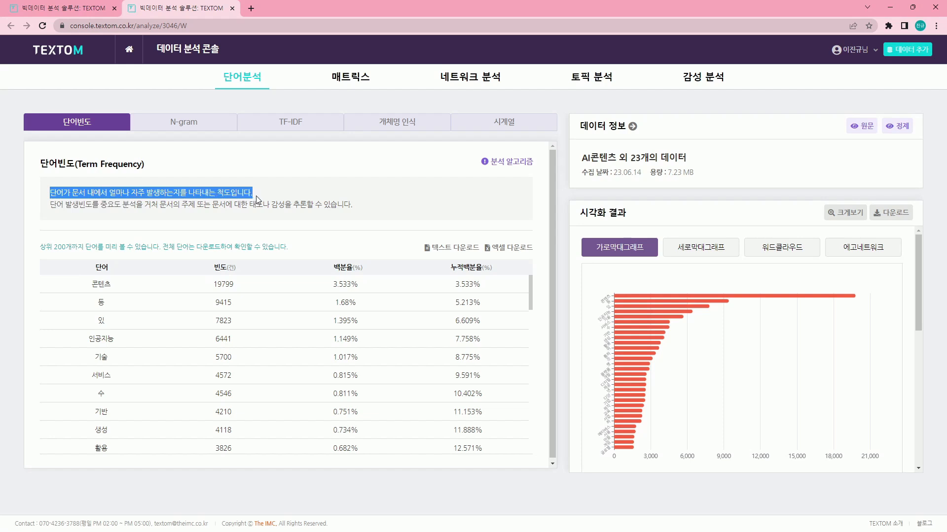
{"action": "triple_click", "coordinate": [265, 204]}
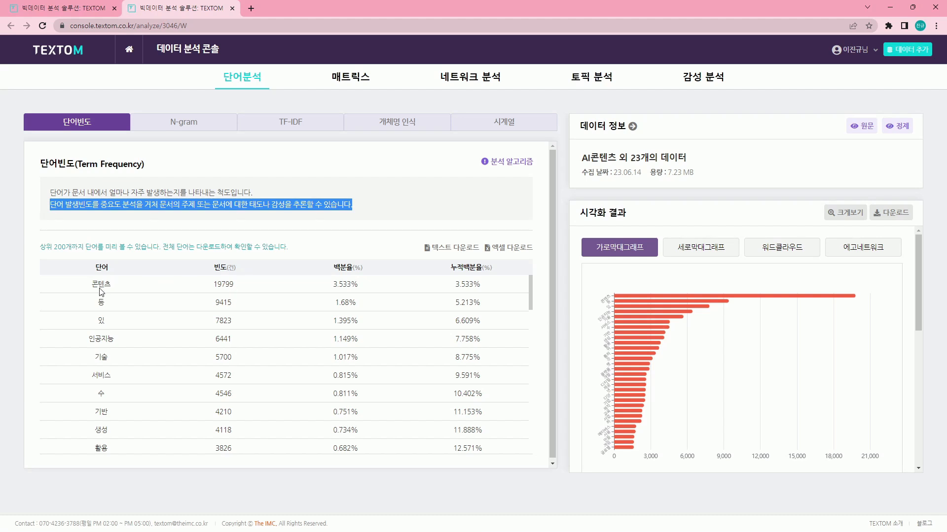
{"action": "left_click_drag", "start_coordinate": [92, 285], "coordinate": [111, 283]}
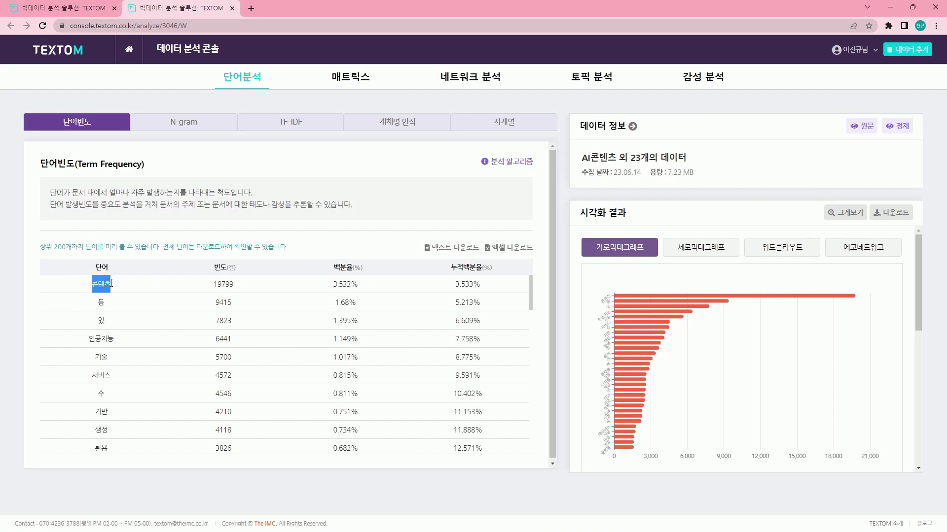
{"action": "double_click", "coordinate": [231, 285]}
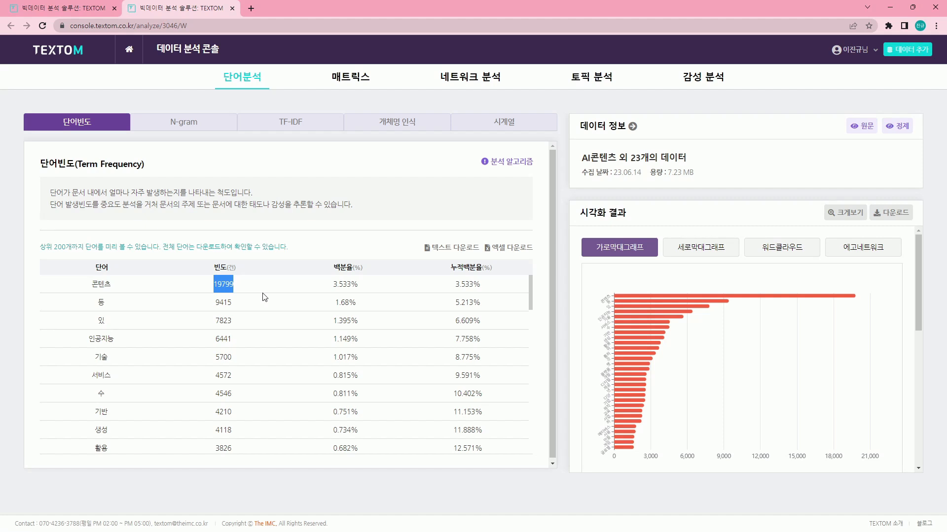
{"action": "left_click", "coordinate": [356, 285]}
{"action": "double_click", "coordinate": [344, 284]}
{"action": "left_click", "coordinate": [496, 289]}
{"action": "double_click", "coordinate": [477, 286]}
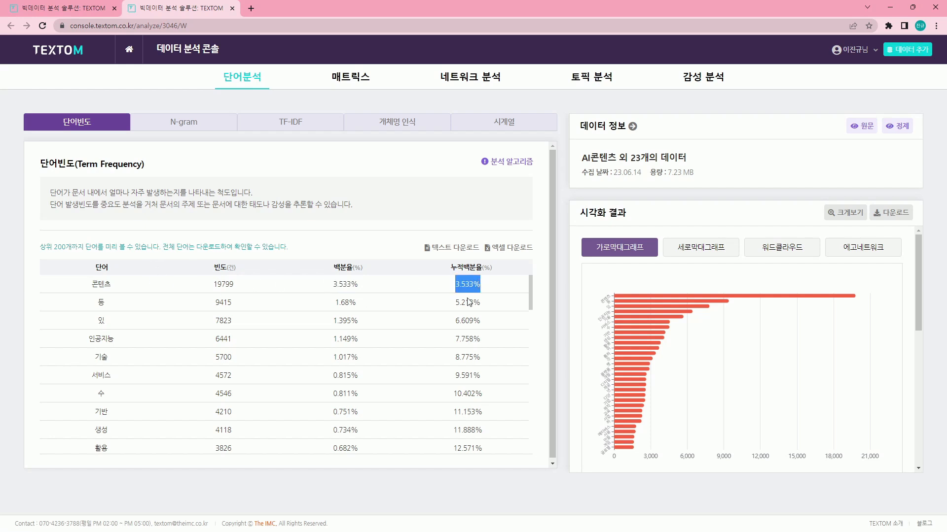
Examine the 백분율 values of the first three words, 콘텐츠, 등 and 있
{"action": "double_click", "coordinate": [105, 282]}
{"action": "left_click", "coordinate": [104, 299]}
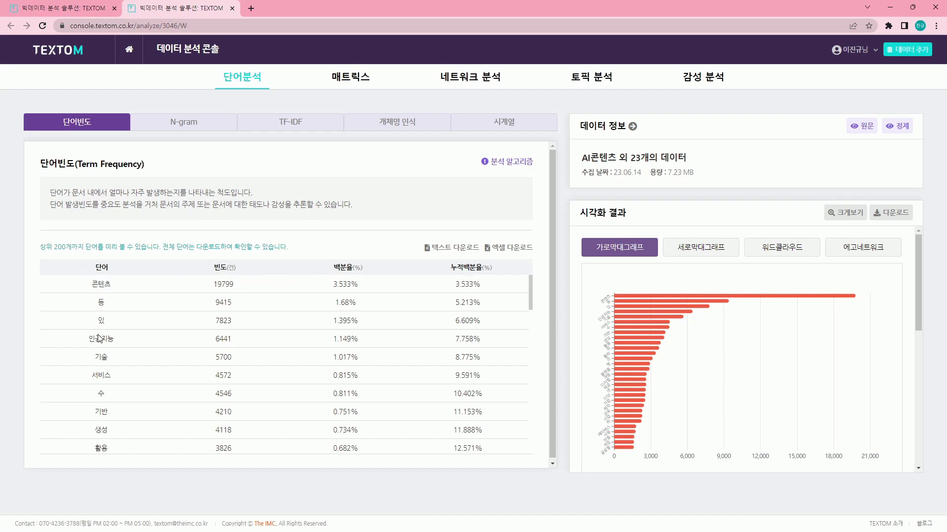
{"action": "triple_click", "coordinate": [352, 285]}
{"action": "left_click", "coordinate": [352, 300]}
{"action": "triple_click", "coordinate": [352, 301]}
{"action": "left_click", "coordinate": [355, 319]}
{"action": "triple_click", "coordinate": [354, 319]}
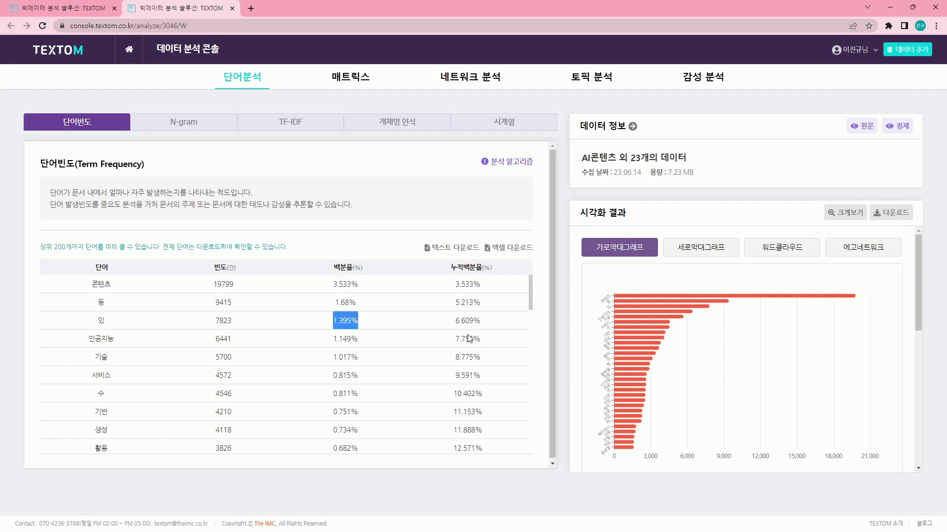
Compare 백분율 with 누적백분율 row by row for 콘텐츠, 등 and 있
{"action": "scroll", "coordinate": [477, 373], "scroll_direction": "down", "scroll_amount": 2}
{"action": "scroll", "coordinate": [385, 345], "scroll_direction": "up", "scroll_amount": 2}
{"action": "double_click", "coordinate": [344, 285]}
{"action": "triple_click", "coordinate": [475, 285]}
{"action": "left_click", "coordinate": [345, 308]}
{"action": "triple_click", "coordinate": [345, 305]}
{"action": "left_click_drag", "start_coordinate": [480, 302], "coordinate": [455, 302]}
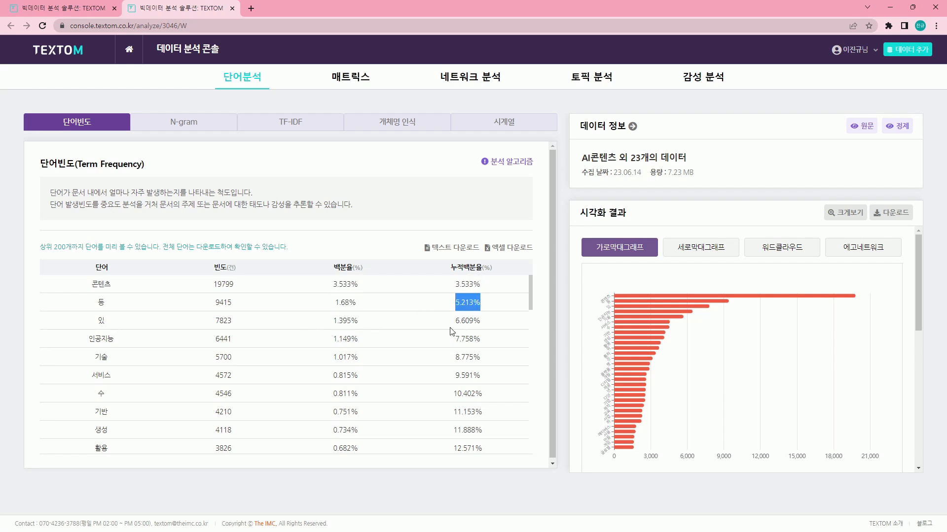
{"action": "triple_click", "coordinate": [348, 321]}
{"action": "triple_click", "coordinate": [468, 321]}
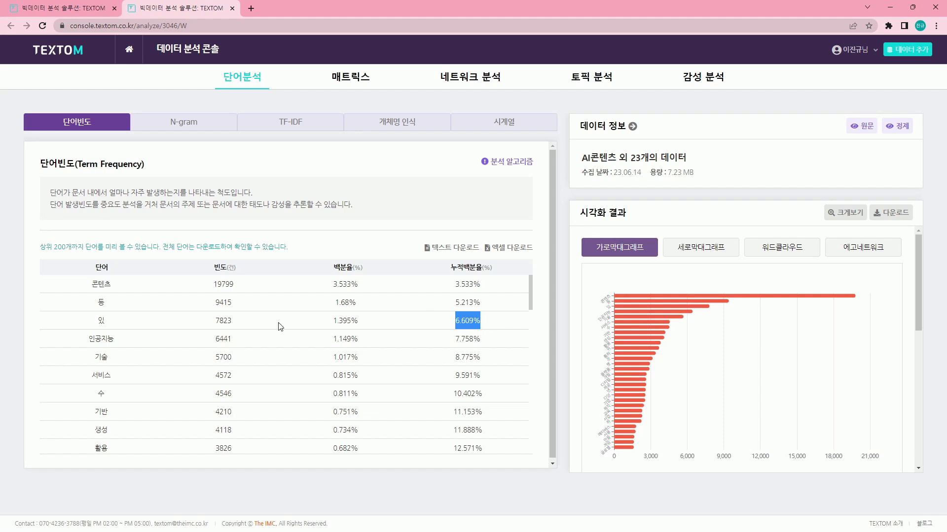
Look through the ranked word list of the 단어빈도 table for words further down and return to its start
{"action": "left_click", "coordinate": [70, 286]}
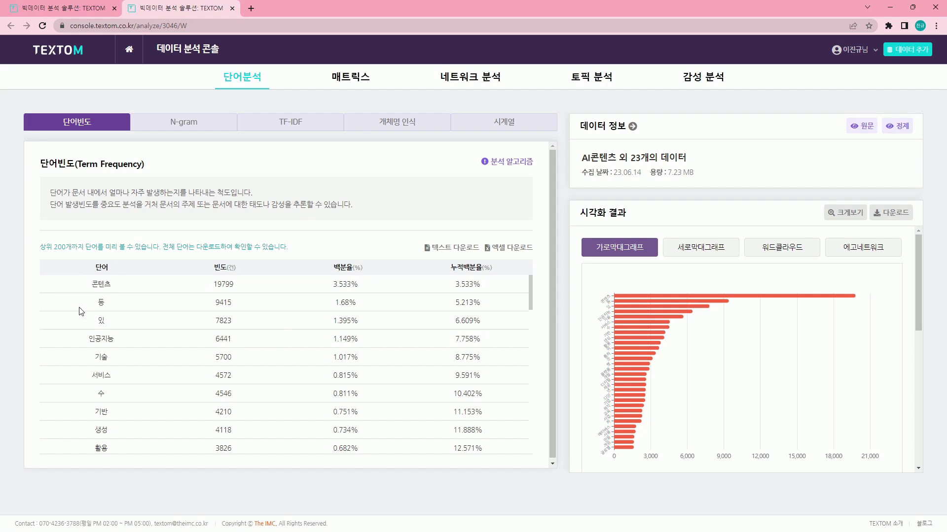
{"action": "scroll", "coordinate": [82, 341], "scroll_direction": "down", "scroll_amount": 6}
{"action": "scroll", "coordinate": [84, 343], "scroll_direction": "up", "scroll_amount": 6}
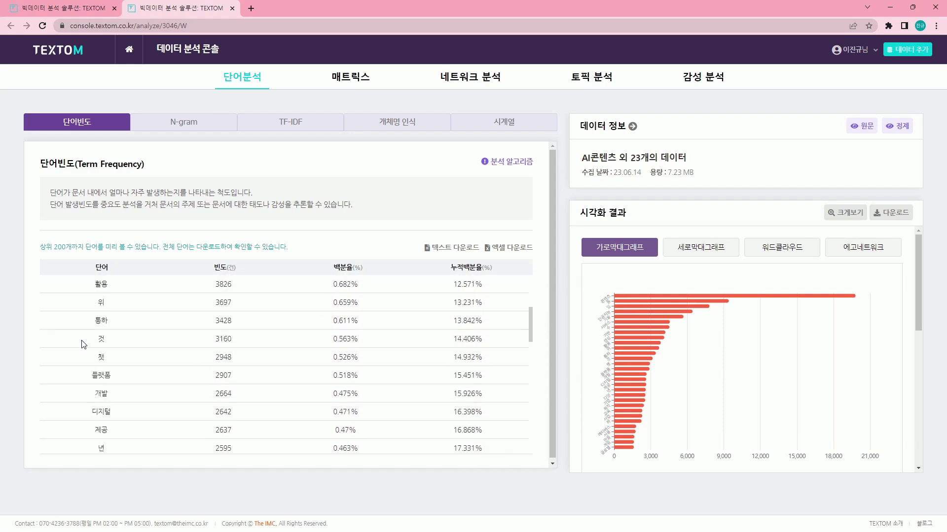
{"action": "scroll", "coordinate": [207, 310], "scroll_direction": "down", "scroll_amount": 14}
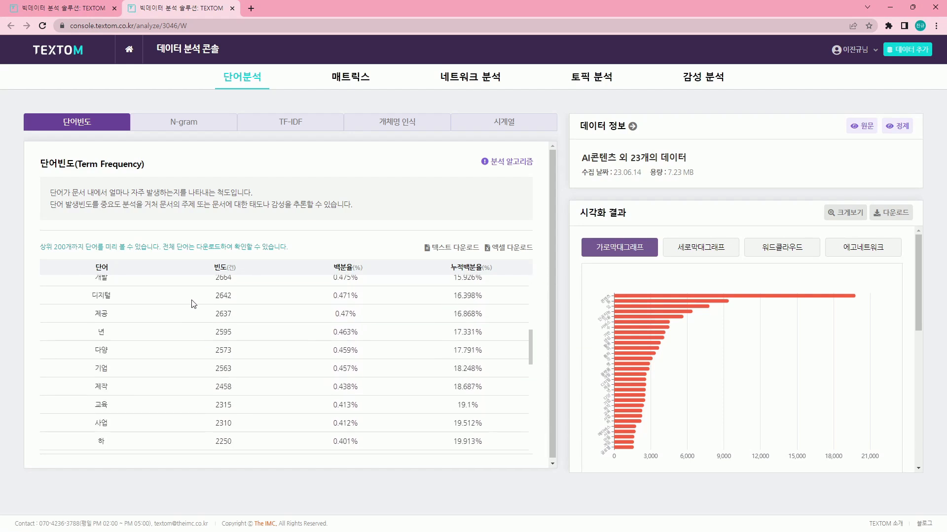
{"action": "scroll", "coordinate": [197, 306], "scroll_direction": "up", "scroll_amount": 14}
{"action": "scroll", "coordinate": [202, 318], "scroll_direction": "down", "scroll_amount": 3}
{"action": "scroll", "coordinate": [197, 320], "scroll_direction": "down", "scroll_amount": 8}
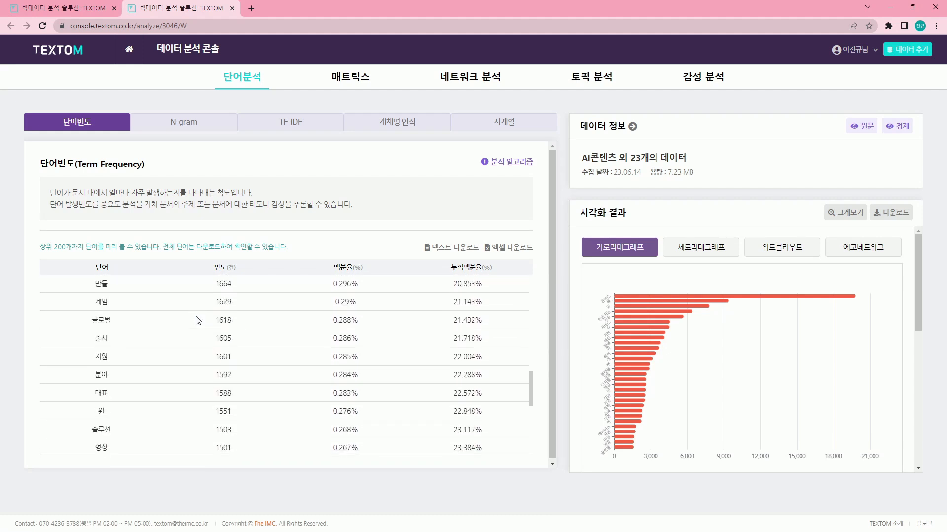
{"action": "scroll", "coordinate": [197, 321], "scroll_direction": "up", "scroll_amount": 5}
{"action": "scroll", "coordinate": [198, 321], "scroll_direction": "up", "scroll_amount": 7}
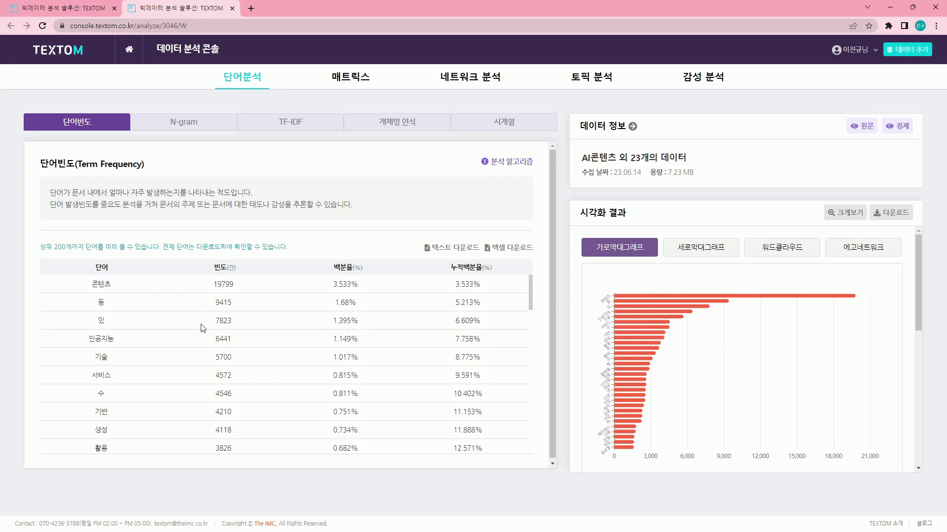
Preview the 세로막대그래프, 워드클라우드 and 에고네트워크 visualizations and return to the 가로막대그래프
{"action": "mouse_move", "coordinate": [680, 310]}
{"action": "scroll", "coordinate": [644, 323], "scroll_direction": "down", "scroll_amount": 3}
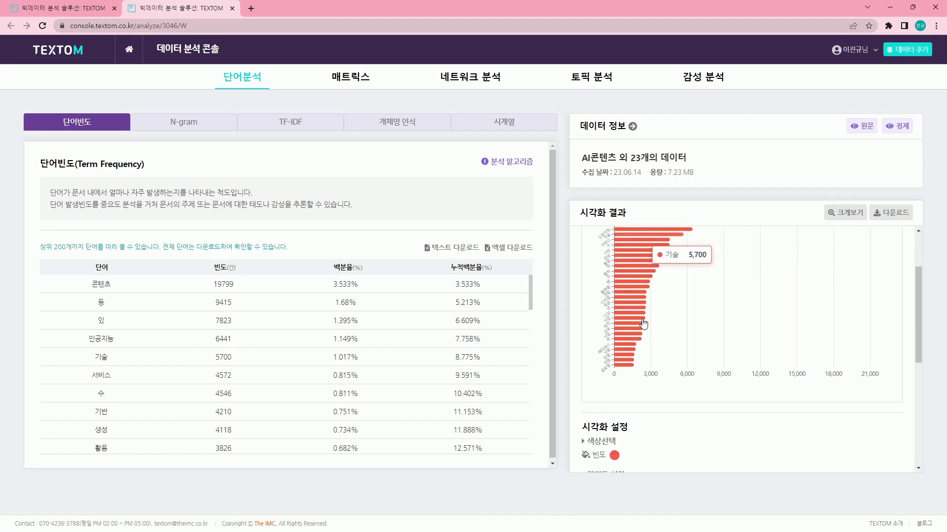
{"action": "scroll", "coordinate": [644, 321], "scroll_direction": "up", "scroll_amount": 3}
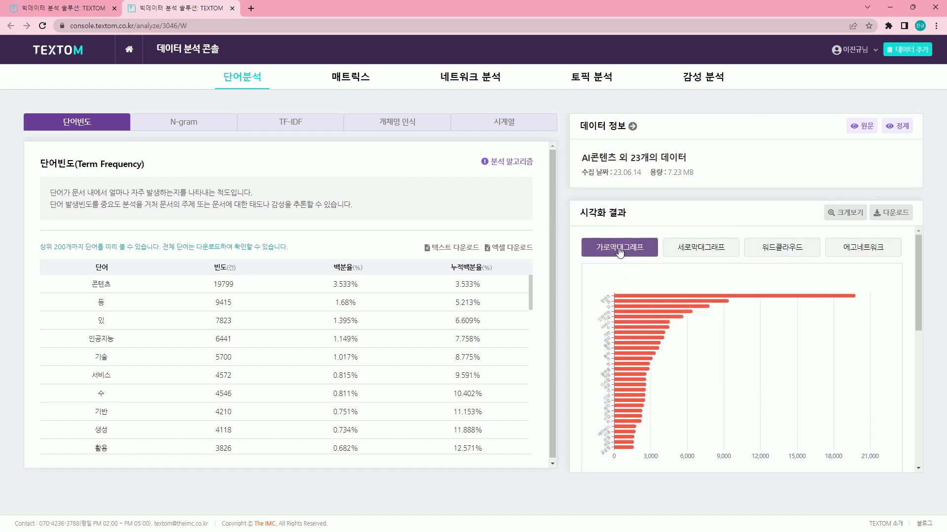
{"action": "left_click", "coordinate": [707, 256]}
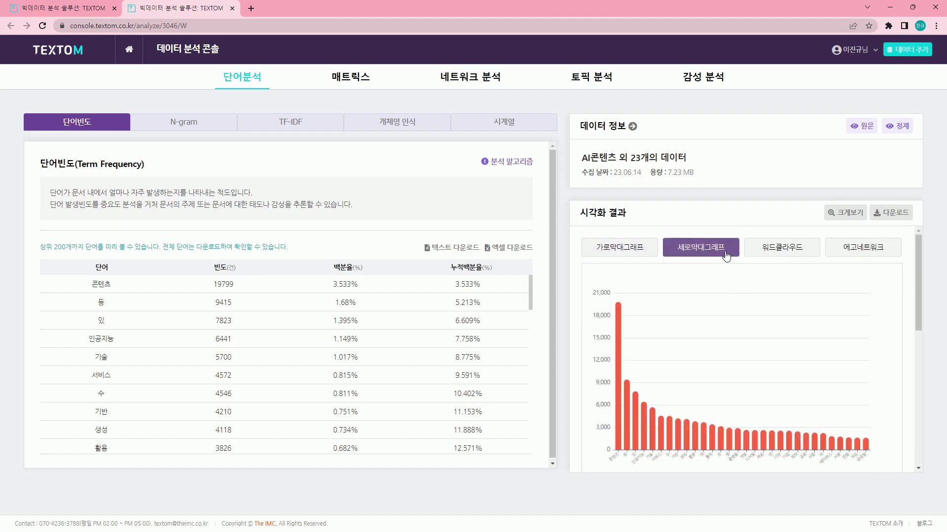
{"action": "left_click", "coordinate": [781, 251]}
{"action": "left_click", "coordinate": [890, 257]}
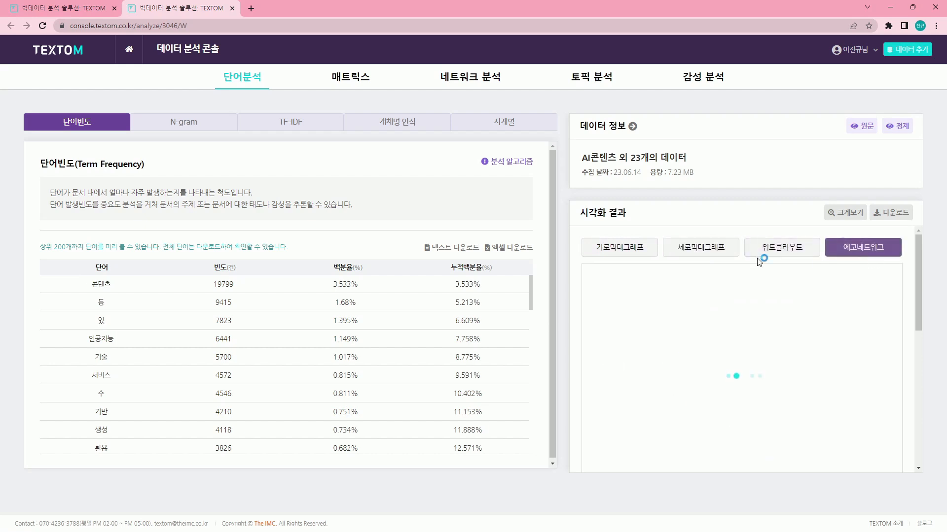
{"action": "left_click", "coordinate": [631, 253]}
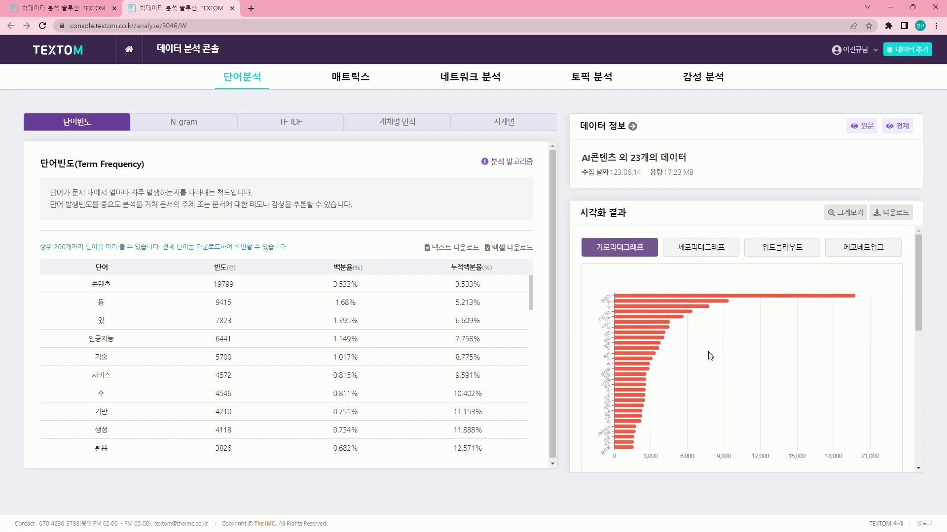
View the 가로막대그래프 enlarged, magnify the page to examine its word bars, and close the enlarged view
{"action": "left_click", "coordinate": [838, 220]}
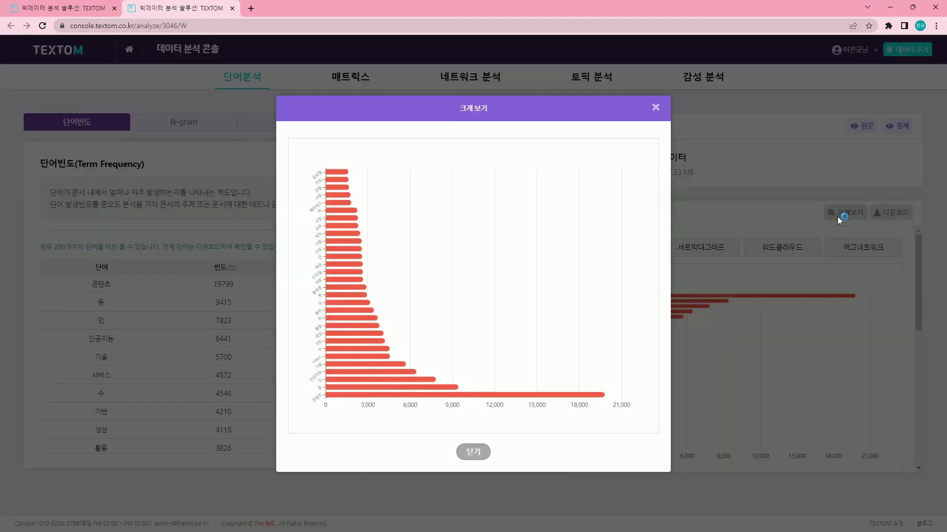
{"action": "scroll", "coordinate": [348, 256], "scroll_direction": "up", "scroll_amount": 2}
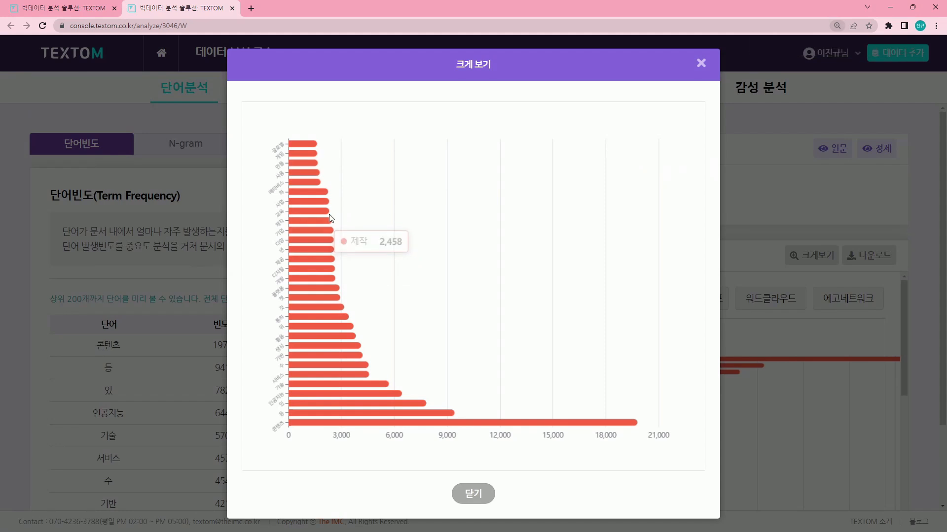
{"action": "scroll", "coordinate": [333, 207], "scroll_direction": "up", "scroll_amount": 1}
{"action": "scroll", "coordinate": [331, 205], "scroll_direction": "down", "scroll_amount": 1}
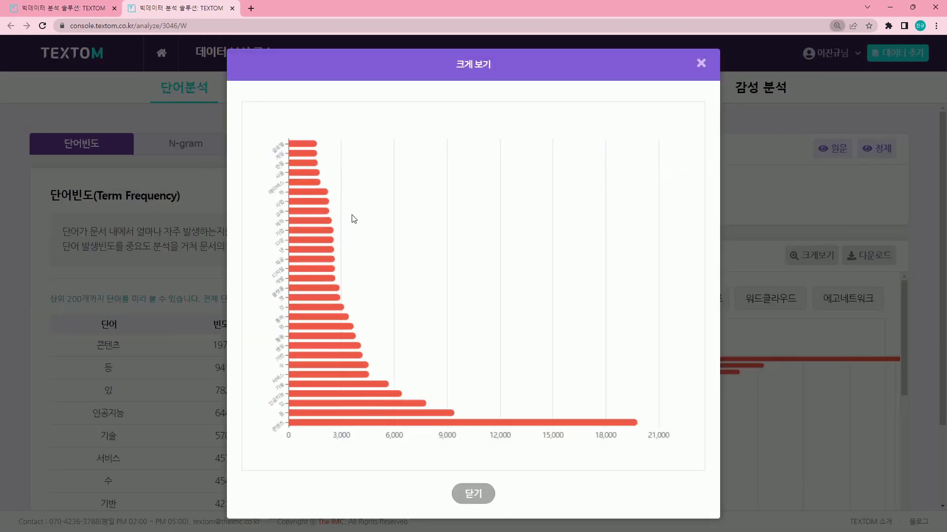
{"action": "scroll", "coordinate": [354, 220], "scroll_direction": "up", "scroll_amount": 1}
{"action": "scroll", "coordinate": [357, 227], "scroll_direction": "down", "scroll_amount": 1}
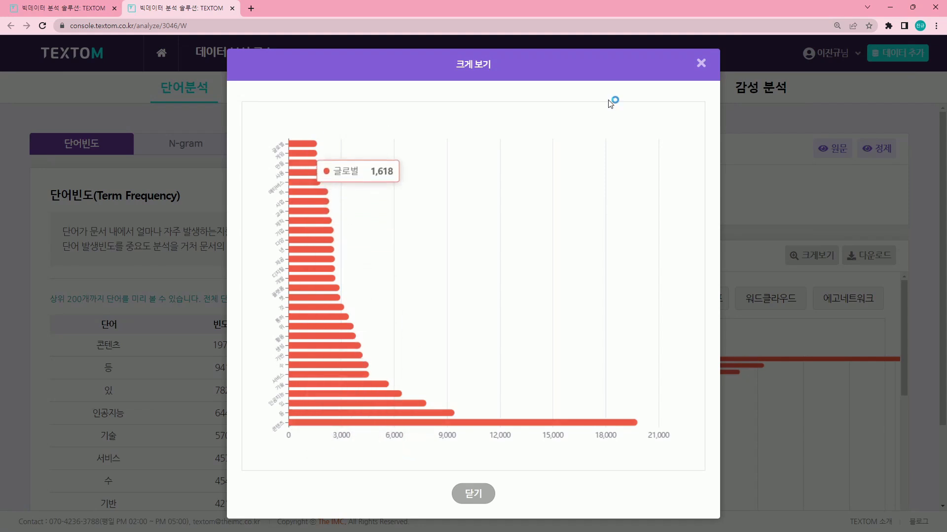
{"action": "left_click", "coordinate": [699, 65]}
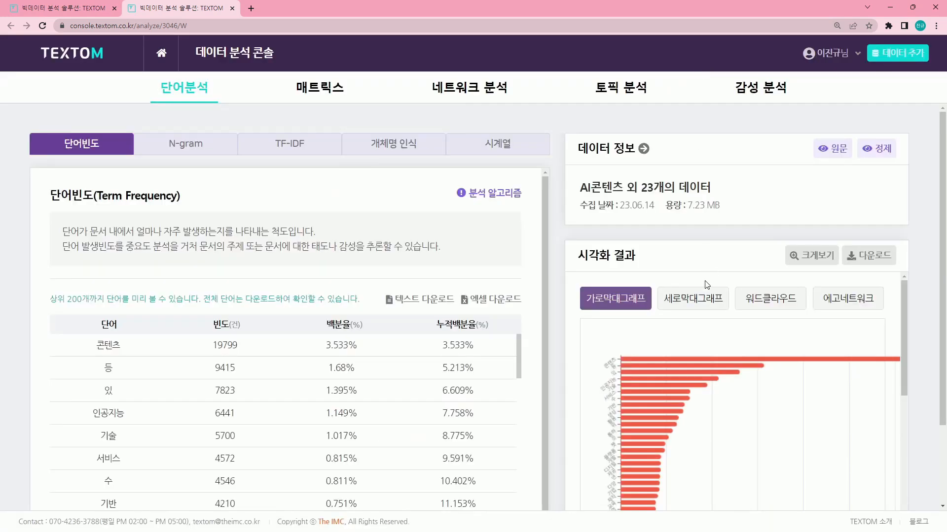
Switch the visualization to 세로막대그래프, examine it in the enlarged view and close that view
{"action": "left_click", "coordinate": [694, 299]}
{"action": "scroll", "coordinate": [688, 229], "scroll_direction": "down", "scroll_amount": 2}
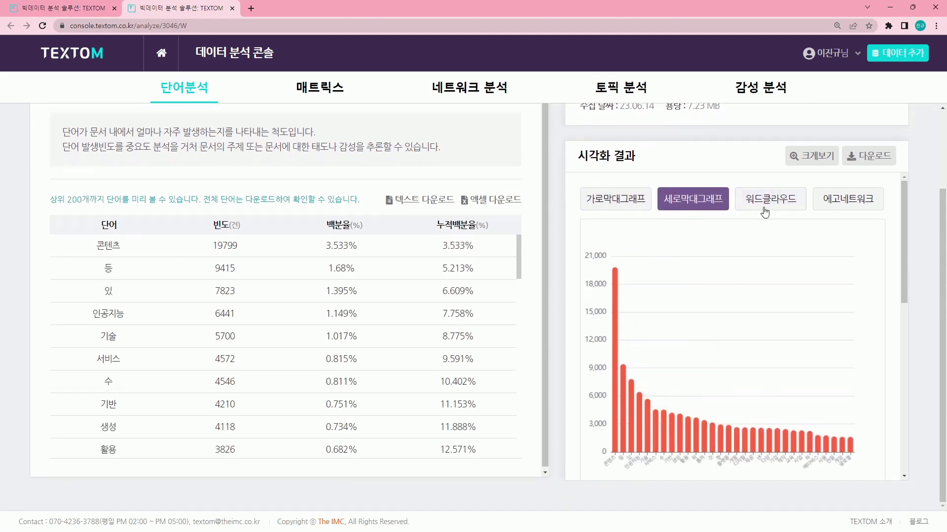
{"action": "left_click", "coordinate": [802, 157]}
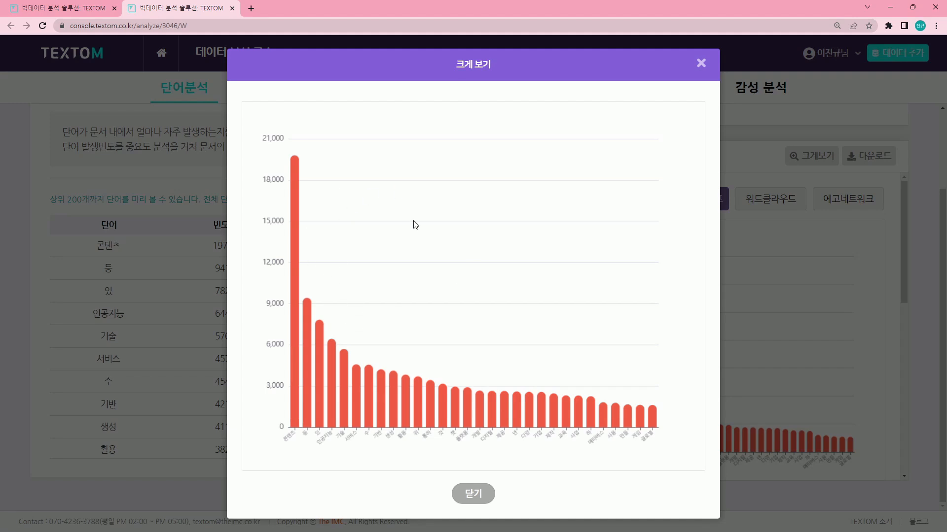
{"action": "left_click", "coordinate": [700, 67]}
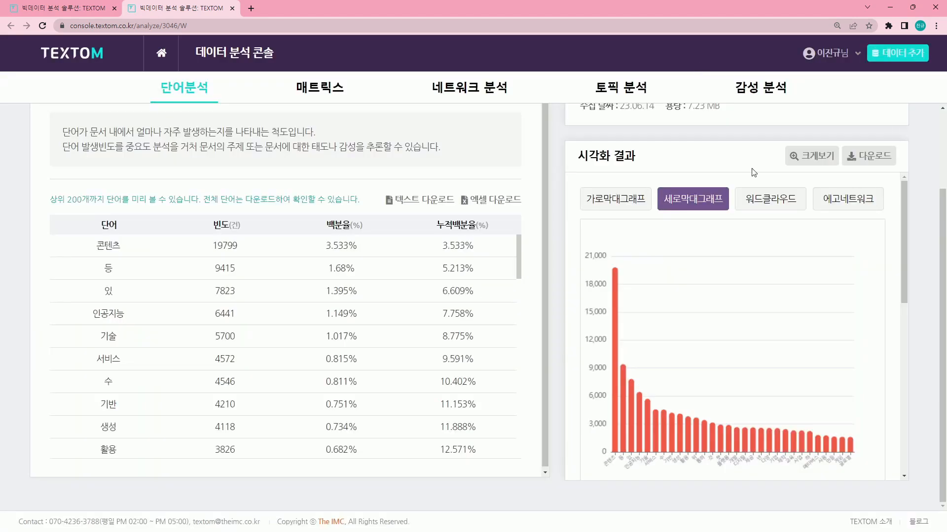
Show the 워드클라우드 and compare its word sizes with the 단어빈도 table, starting with 콘텐츠
{"action": "left_click", "coordinate": [771, 204]}
{"action": "key", "text": "ctrl+plus"}
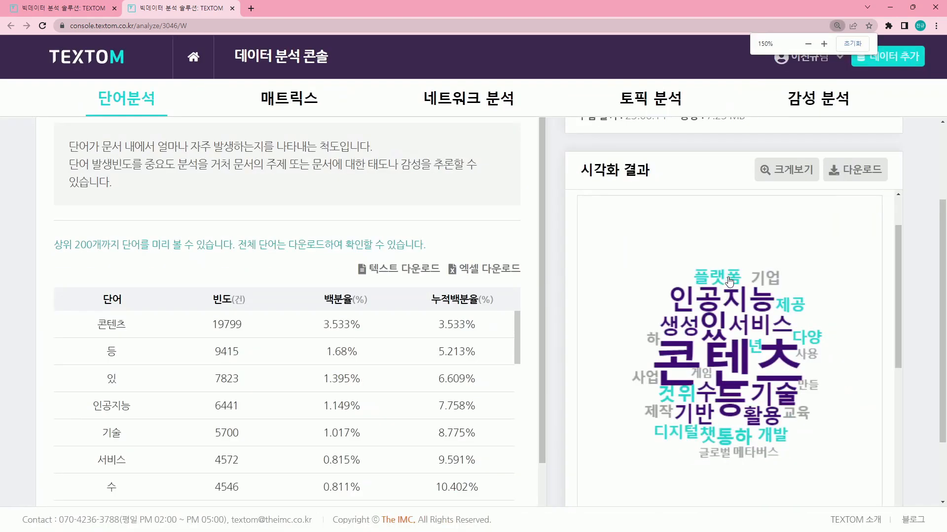
{"action": "double_click", "coordinate": [112, 324]}
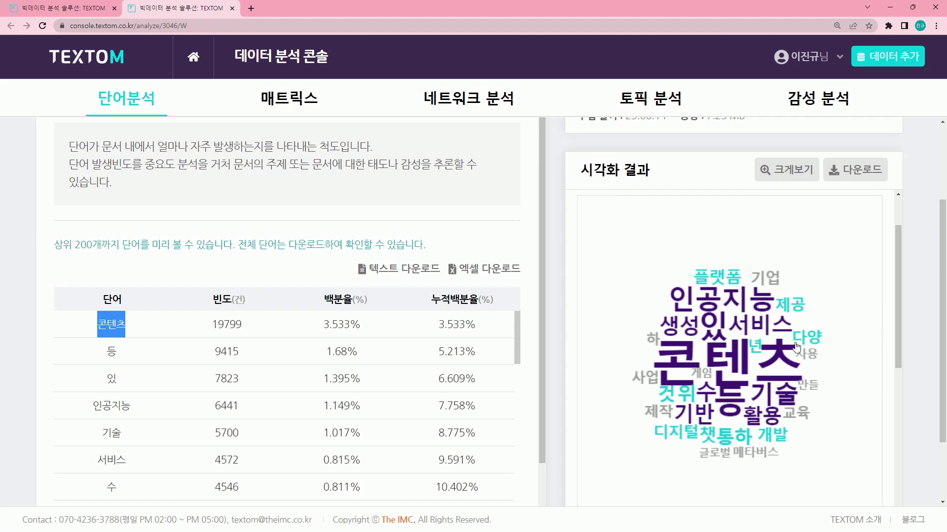
{"action": "key", "text": "ctrl+minus"}
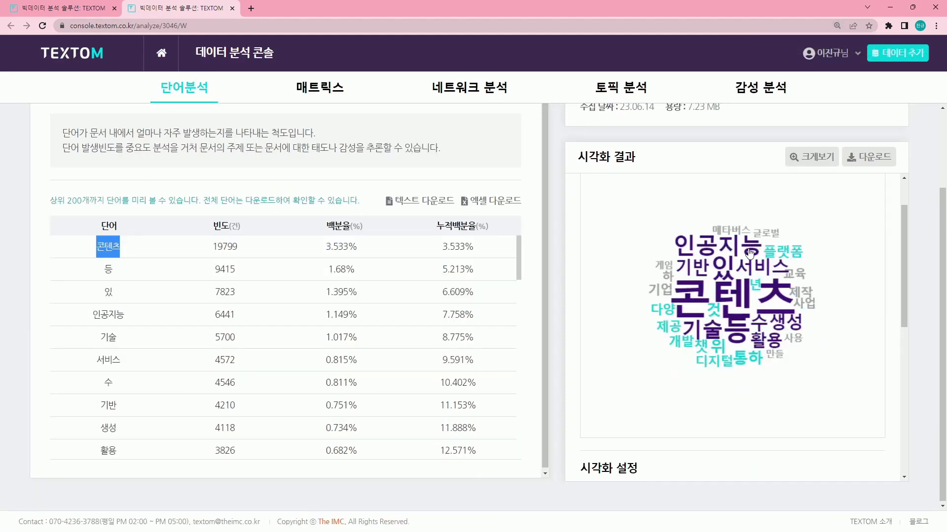
{"action": "left_click", "coordinate": [847, 212]}
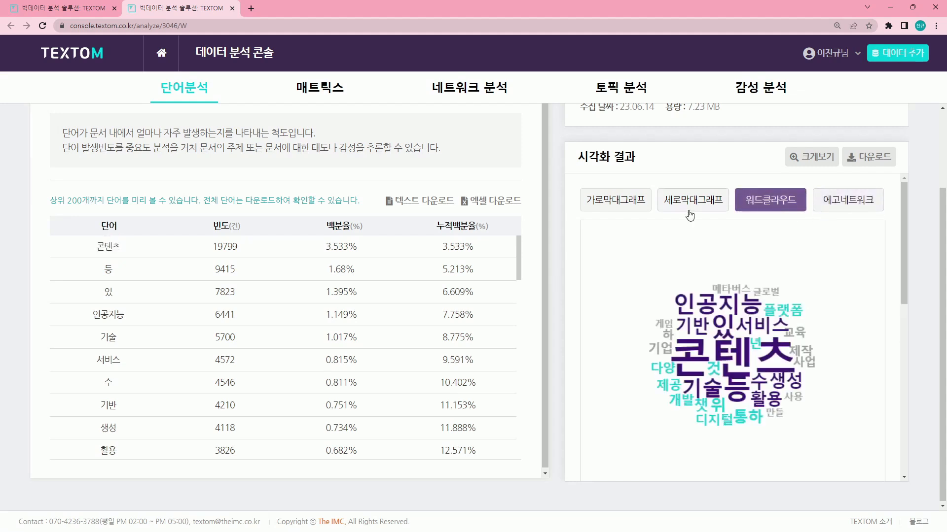
Compare the 가로막대그래프, 세로막대그래프 and 워드클라우드 visualizations of the 단어빈도 results
{"action": "left_click", "coordinate": [602, 203]}
{"action": "left_click", "coordinate": [700, 201]}
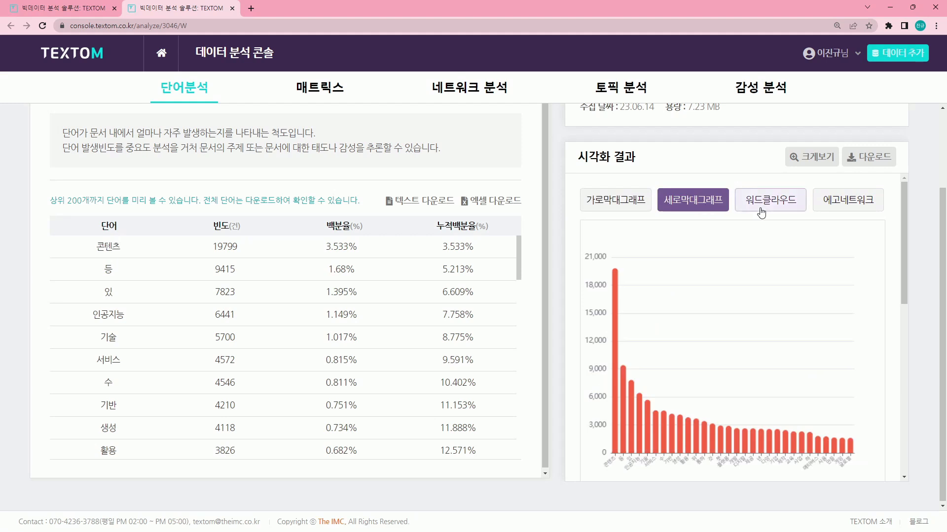
{"action": "left_click", "coordinate": [769, 201]}
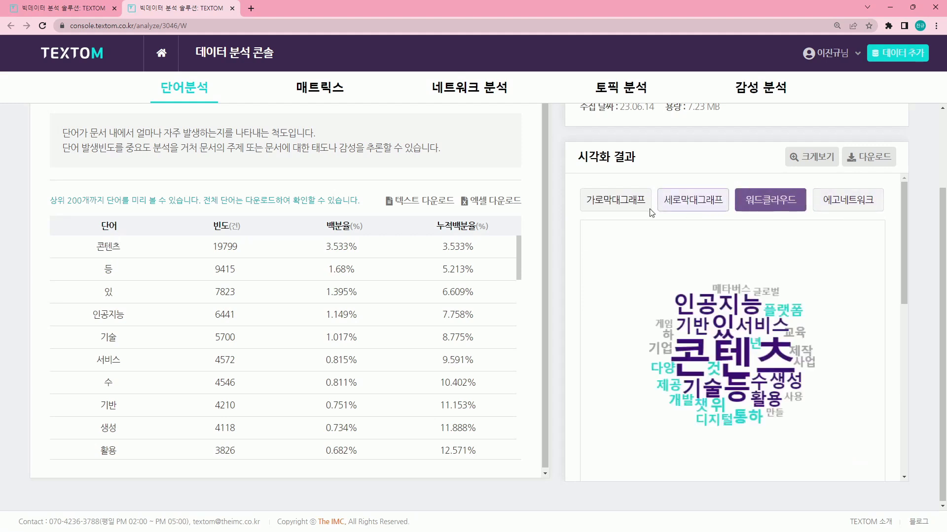
{"action": "left_click", "coordinate": [854, 209]}
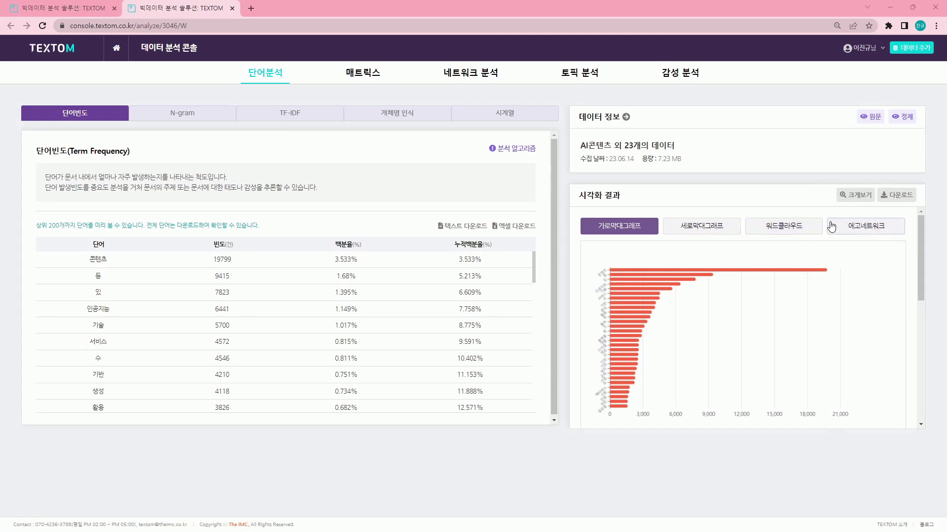
{"action": "left_click", "coordinate": [789, 228]}
{"action": "left_click", "coordinate": [713, 228]}
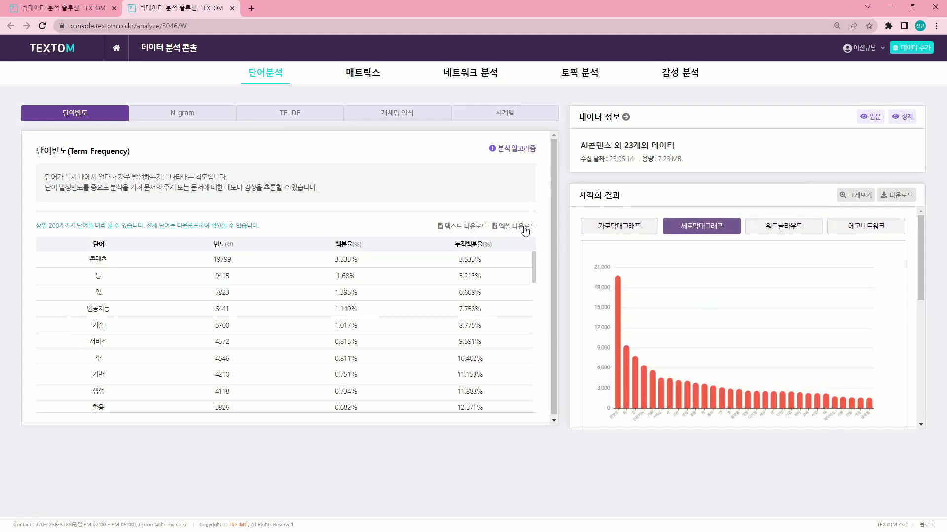
{"action": "left_click", "coordinate": [606, 229]}
{"action": "left_click", "coordinate": [699, 227]}
{"action": "left_click", "coordinate": [799, 231]}
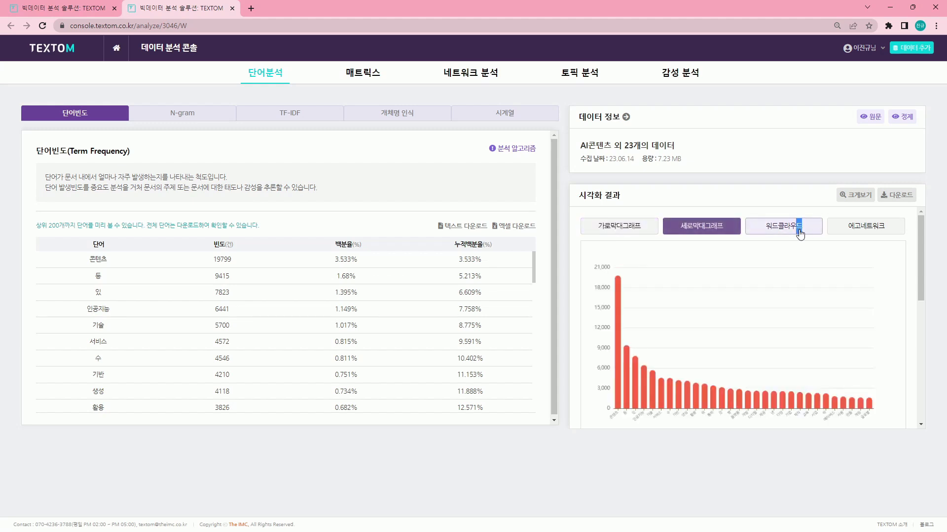
Download the 가로막대그래프 as an image, open it to examine its bars enlarged, and close the image viewer
{"action": "left_click", "coordinate": [610, 230]}
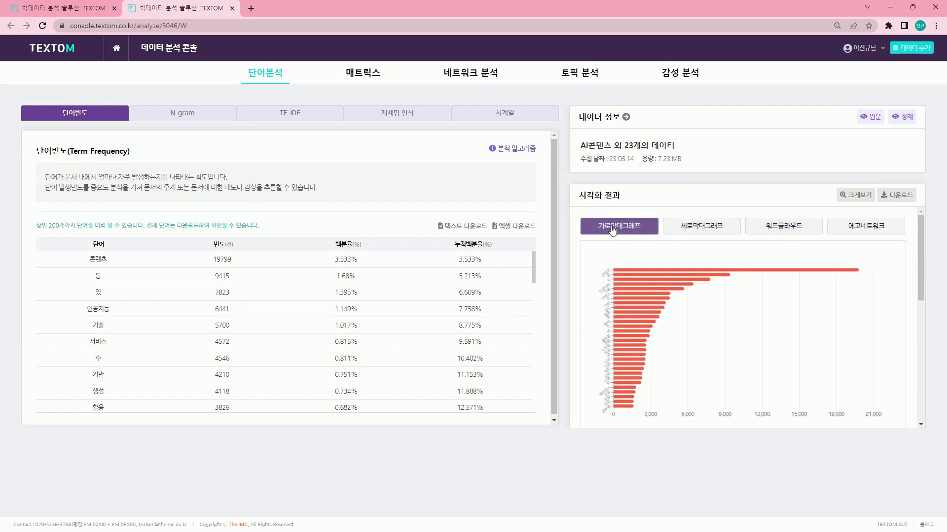
{"action": "left_click", "coordinate": [910, 199]}
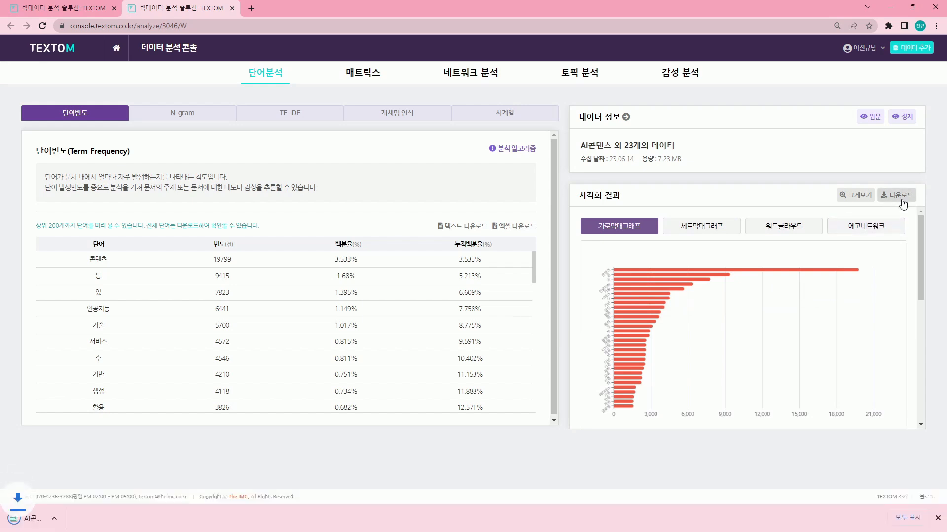
{"action": "left_click", "coordinate": [25, 527]}
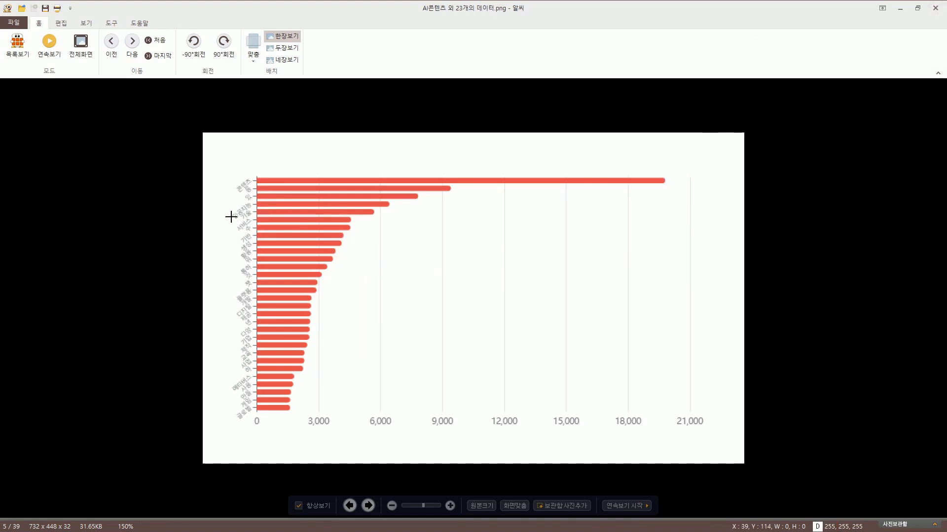
{"action": "scroll", "coordinate": [230, 212], "scroll_direction": "up", "scroll_amount": 1}
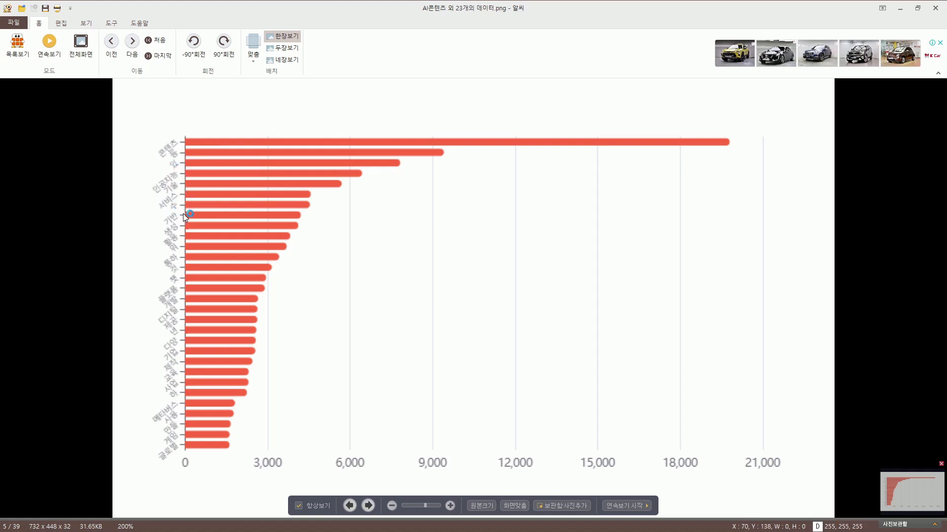
{"action": "left_click", "coordinate": [935, 8]}
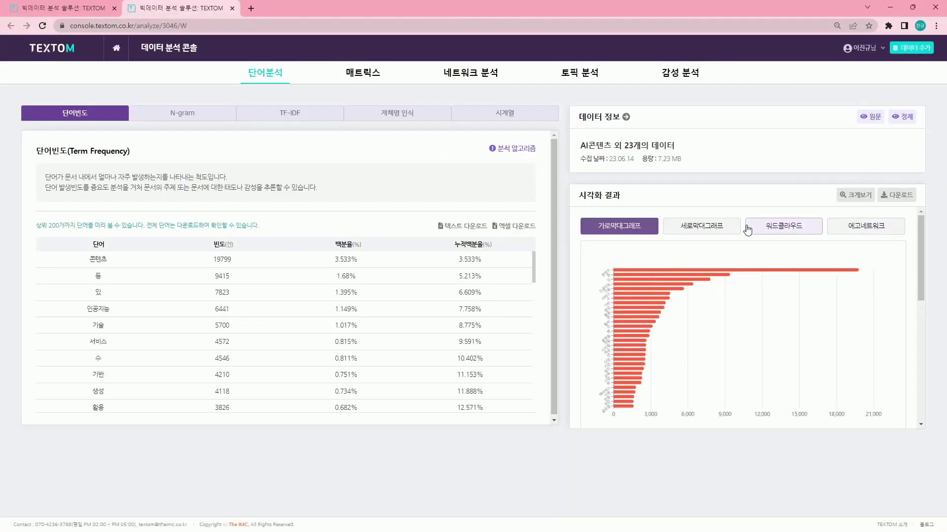
Download the 세로막대그래프 as an image and show the 워드클라우드 visualization
{"action": "left_click", "coordinate": [711, 229]}
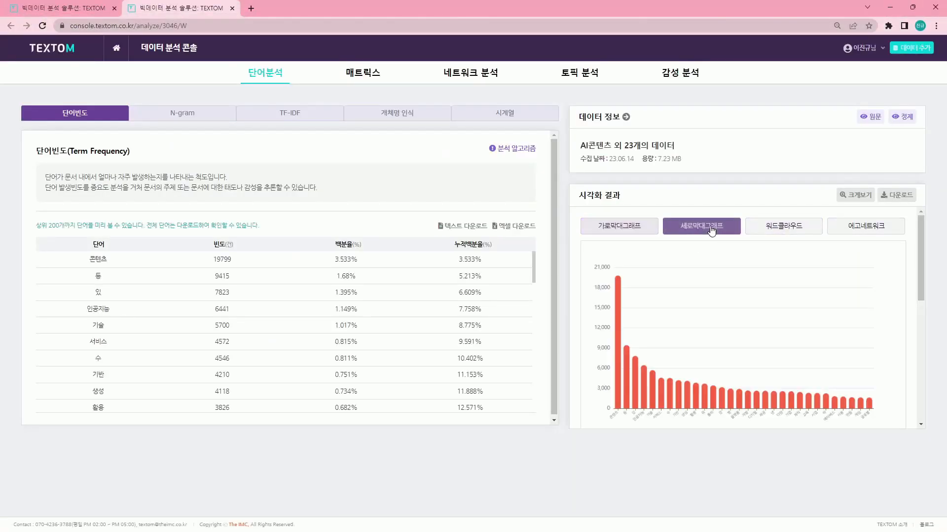
{"action": "left_click", "coordinate": [905, 200]}
{"action": "left_click", "coordinate": [779, 231]}
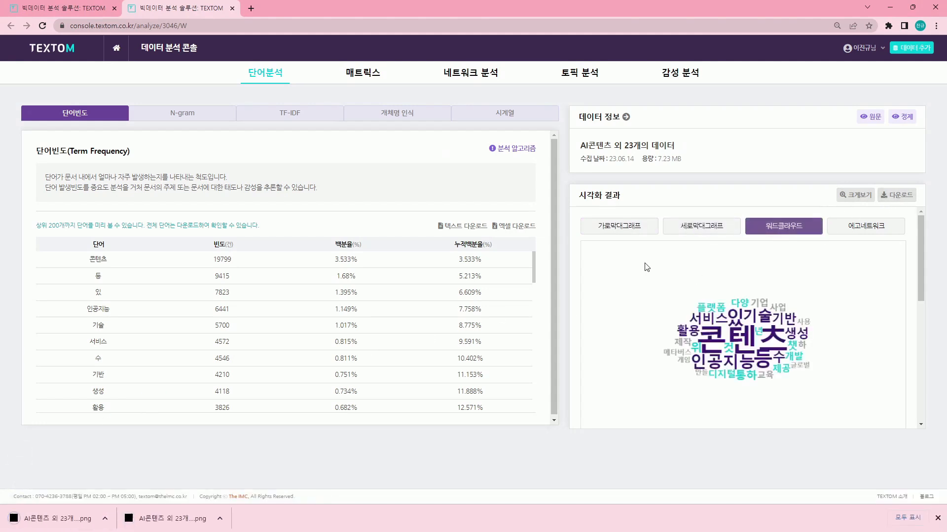
Download the 단어빈도 table as an Excel file and open the downloaded workbook in Excel
{"action": "scroll", "coordinate": [364, 291], "scroll_direction": "down", "scroll_amount": 2}
{"action": "scroll", "coordinate": [371, 286], "scroll_direction": "up", "scroll_amount": 2}
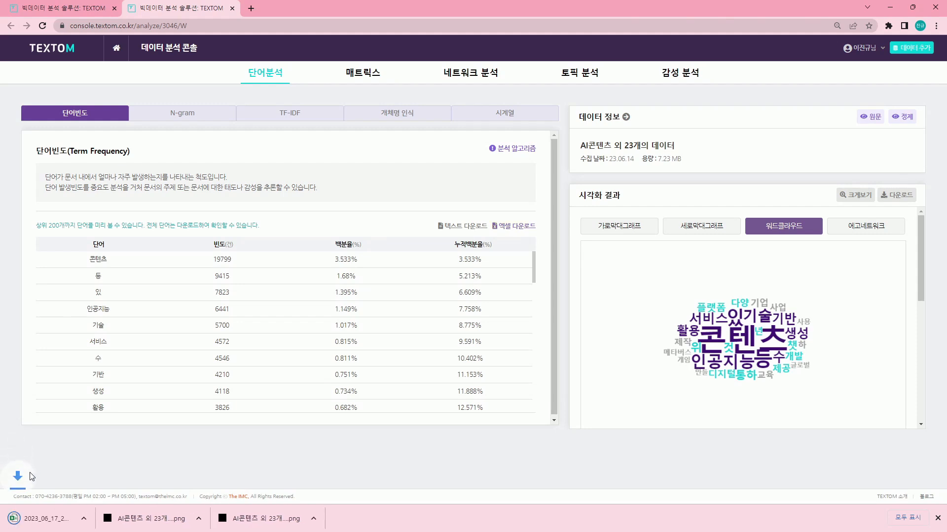
{"action": "left_click", "coordinate": [33, 521]}
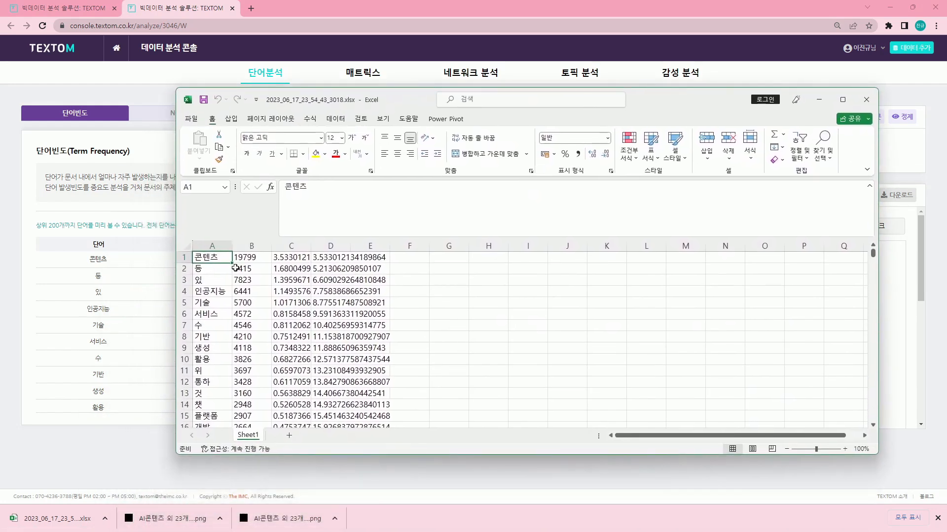
Highlight the cells containing 등, 있, 수, 위, 것 and 년 in column A with yellow fill
{"action": "left_click_drag", "start_coordinate": [220, 268], "coordinate": [223, 279]}
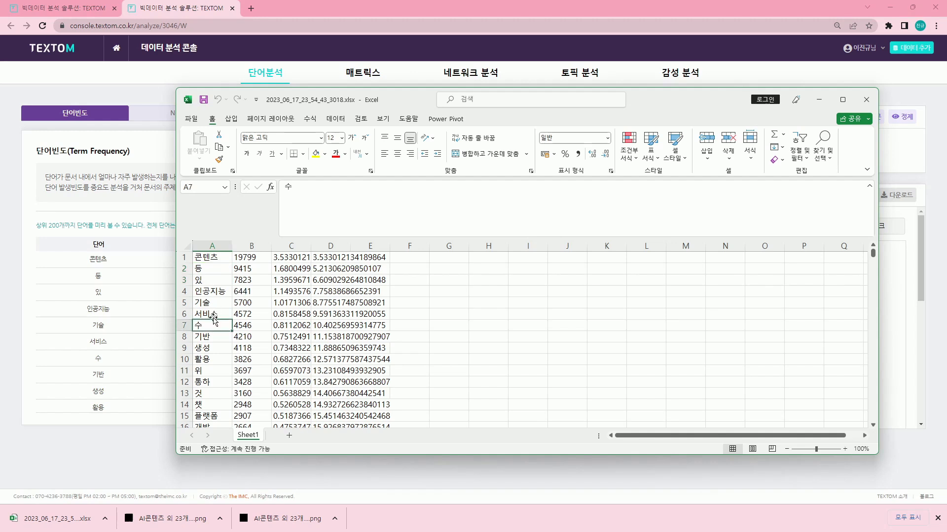
{"action": "left_click", "coordinate": [316, 153]}
{"action": "left_click", "coordinate": [211, 325]}
{"action": "left_click", "coordinate": [316, 154]}
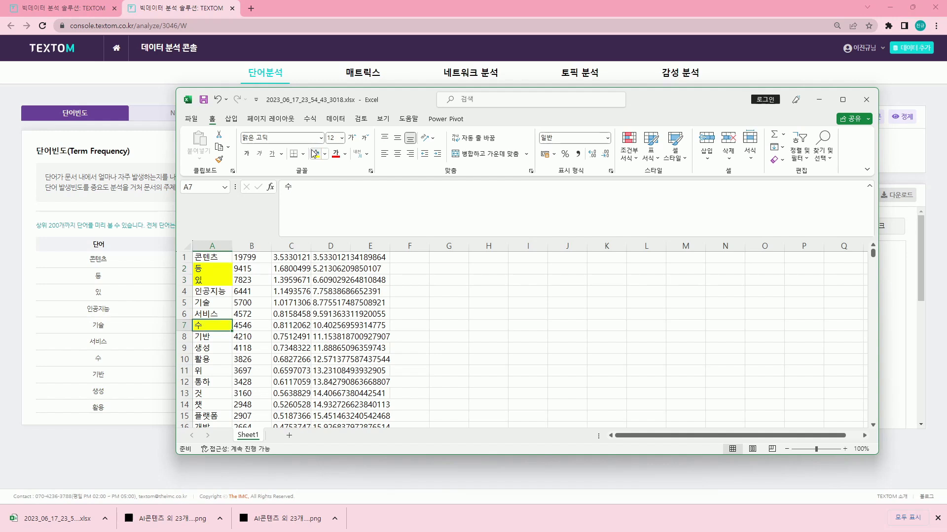
{"action": "left_click", "coordinate": [207, 370]}
{"action": "left_click", "coordinate": [316, 154]}
{"action": "left_click", "coordinate": [207, 393]}
{"action": "left_click", "coordinate": [315, 153]}
{"action": "scroll", "coordinate": [237, 347], "scroll_direction": "down", "scroll_amount": 2}
{"action": "left_click", "coordinate": [221, 404]}
{"action": "left_click", "coordinate": [315, 154]}
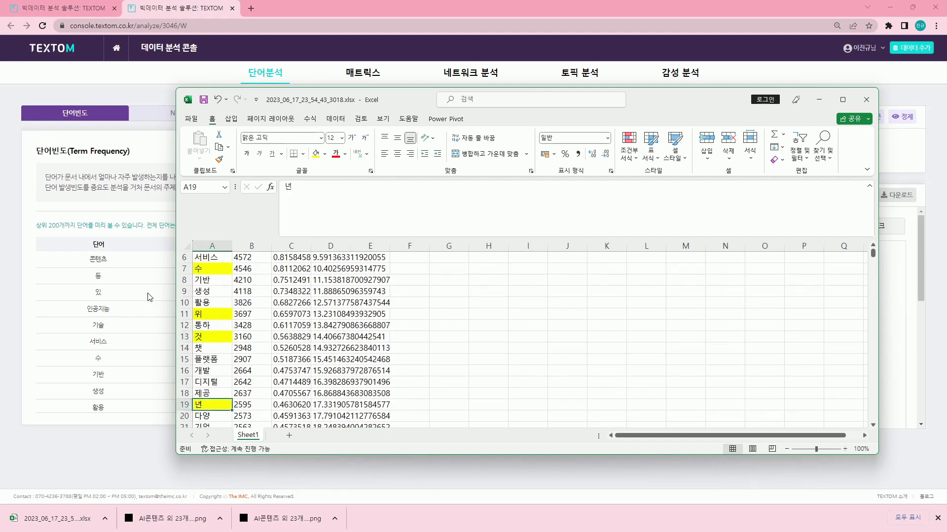
Switch back to TEXTOM, open the N-gram analysis, and read its description and the 단어1 and 단어2 columns
{"action": "left_click", "coordinate": [109, 269]}
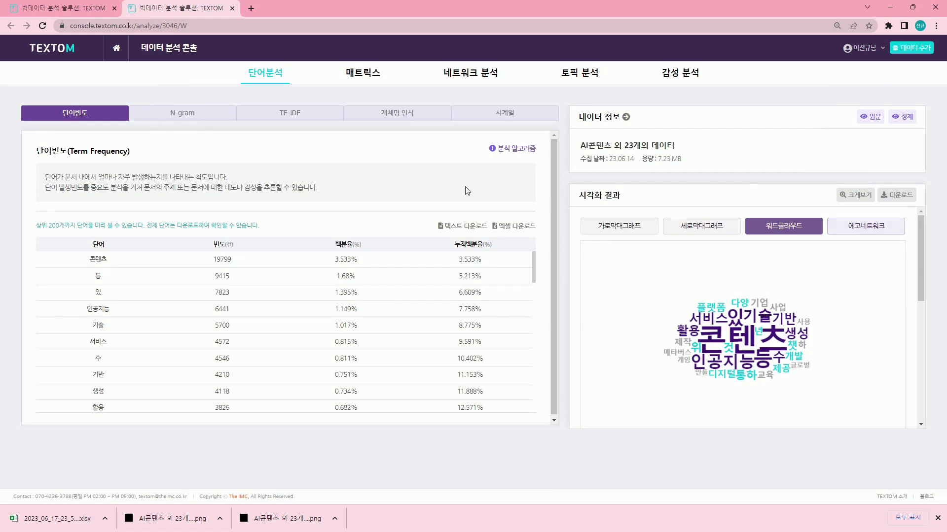
{"action": "left_click", "coordinate": [165, 117]}
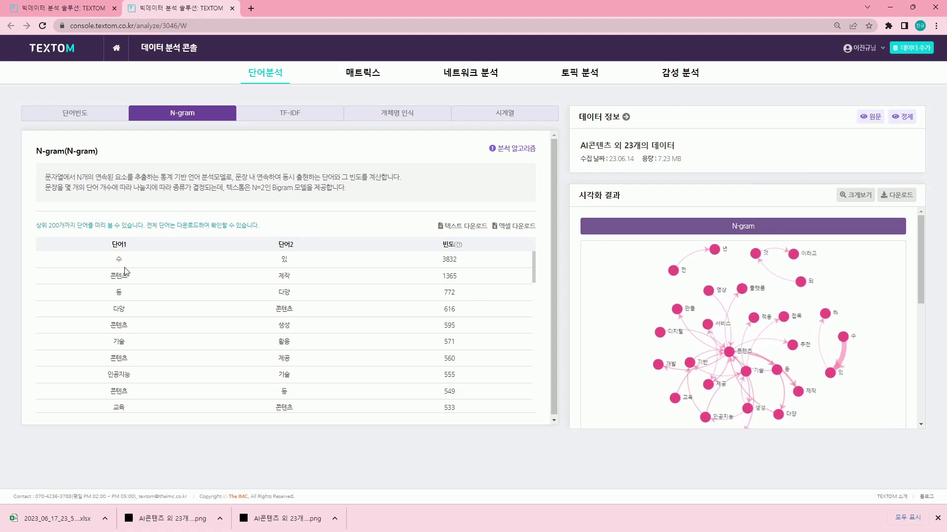
{"action": "left_click_drag", "start_coordinate": [112, 244], "coordinate": [120, 245]}
{"action": "double_click", "coordinate": [303, 245]}
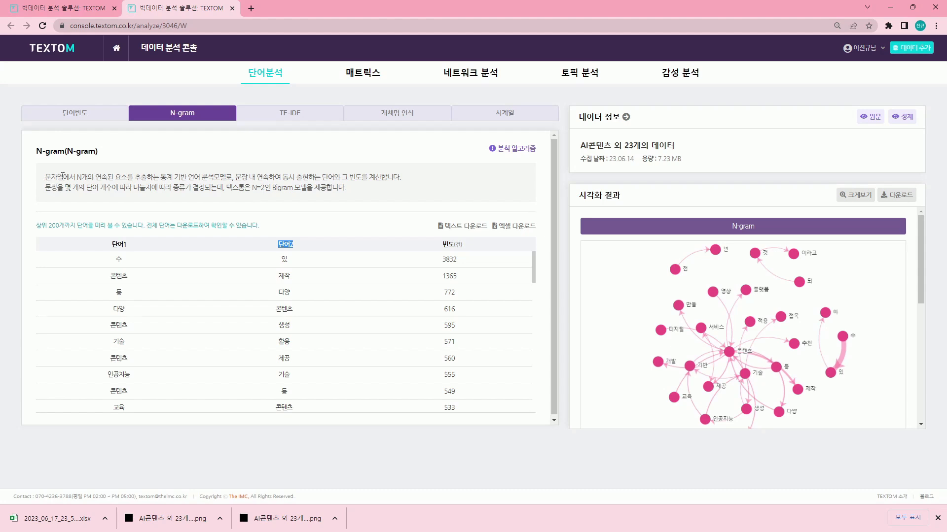
{"action": "left_click", "coordinate": [88, 174]}
{"action": "left_click_drag", "start_coordinate": [73, 176], "coordinate": [228, 176]}
{"action": "left_click", "coordinate": [235, 175]}
{"action": "left_click_drag", "start_coordinate": [244, 176], "coordinate": [380, 174]}
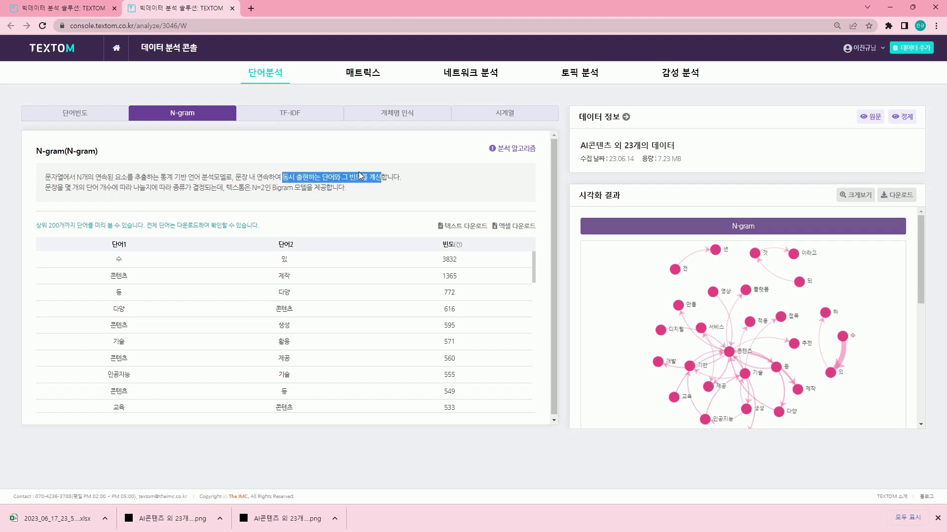
Examine the first N-gram pairs, 수–있 and 콘텐츠–제작, together with their frequencies
{"action": "left_click_drag", "start_coordinate": [111, 271], "coordinate": [305, 258]}
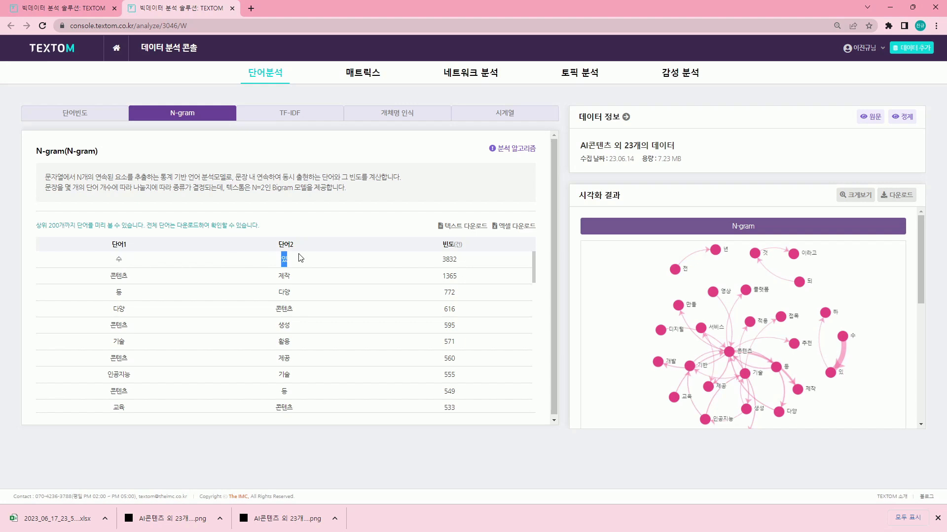
{"action": "double_click", "coordinate": [121, 276]}
{"action": "double_click", "coordinate": [290, 277]}
{"action": "double_click", "coordinate": [119, 260]}
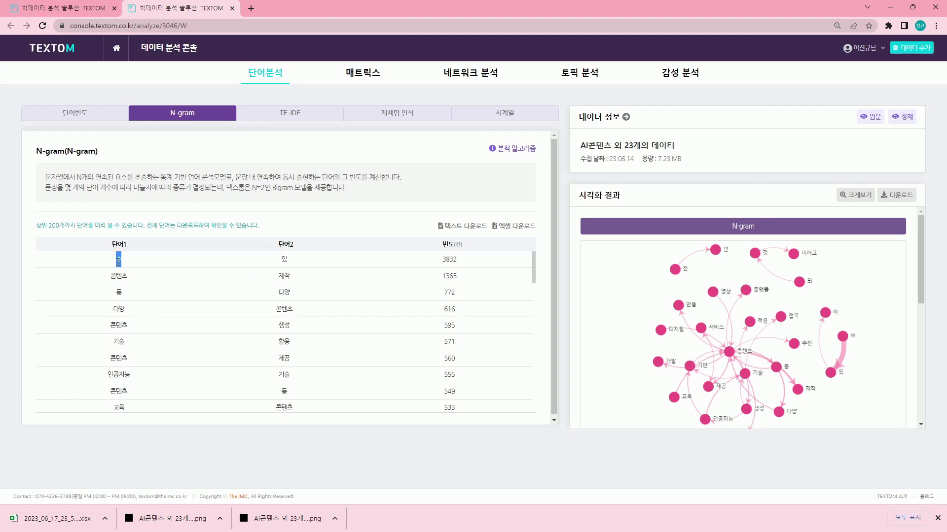
{"action": "double_click", "coordinate": [285, 259]}
{"action": "left_click", "coordinate": [448, 262]}
{"action": "double_click", "coordinate": [447, 262]}
{"action": "left_click", "coordinate": [130, 279]}
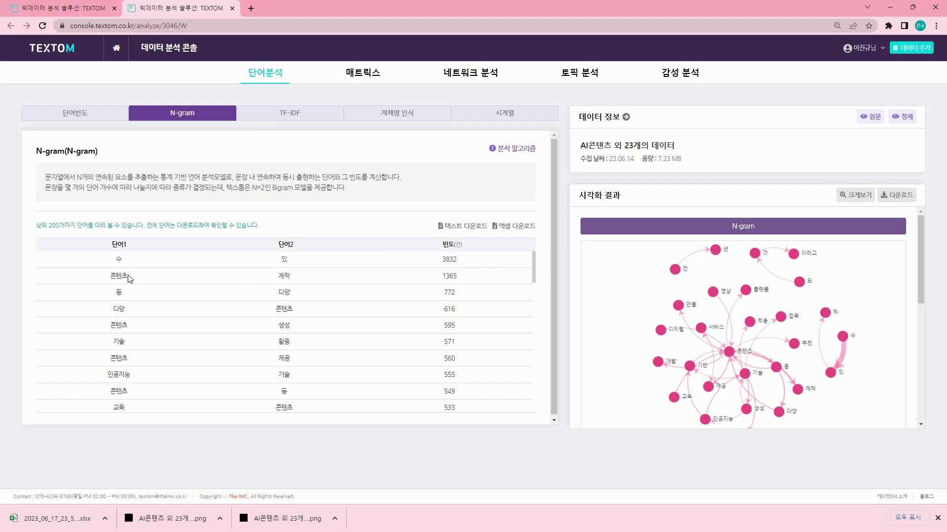
{"action": "double_click", "coordinate": [289, 279]}
{"action": "double_click", "coordinate": [446, 277]}
Review the Bigram explanation and word columns, and inspect the link from 기반 to 콘텐츠 in the N-gram graph
{"action": "left_click", "coordinate": [207, 285]}
{"action": "left_click_drag", "start_coordinate": [226, 188], "coordinate": [261, 188]}
{"action": "double_click", "coordinate": [118, 245]}
{"action": "double_click", "coordinate": [286, 245]}
{"action": "scroll", "coordinate": [322, 288], "scroll_direction": "down", "scroll_amount": 3}
{"action": "scroll", "coordinate": [343, 311], "scroll_direction": "up", "scroll_amount": 3}
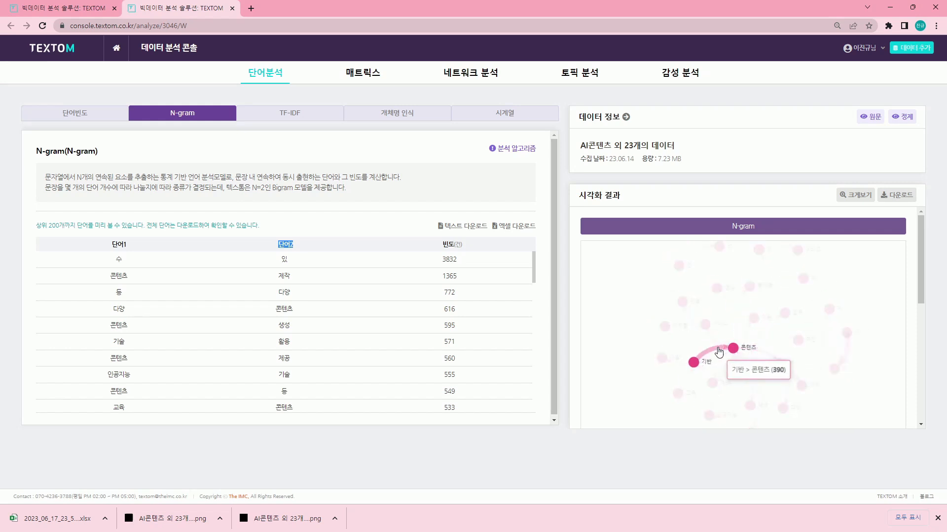
{"action": "mouse_move", "coordinate": [698, 357]}
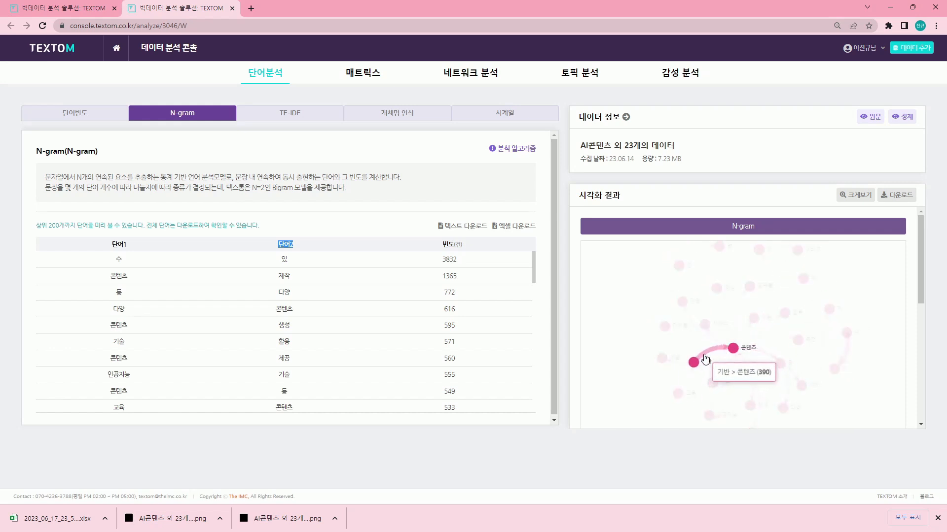
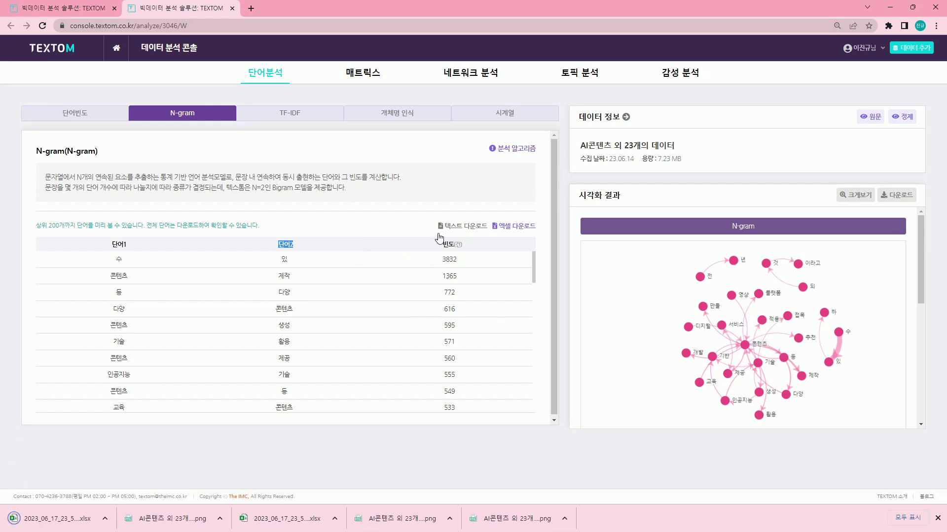
Try to download the N-gram results as text and dismiss the multiple-file download permission request
{"action": "left_click", "coordinate": [454, 217]}
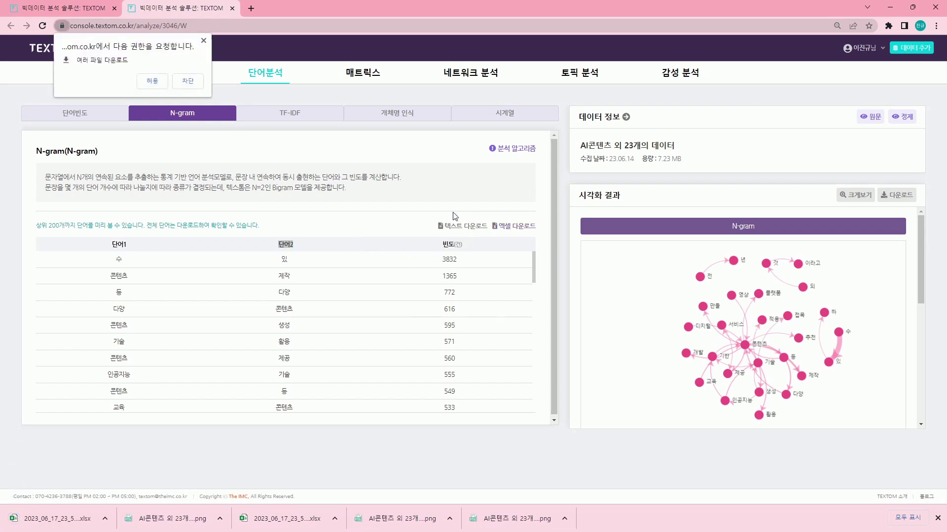
{"action": "left_click", "coordinate": [203, 40]}
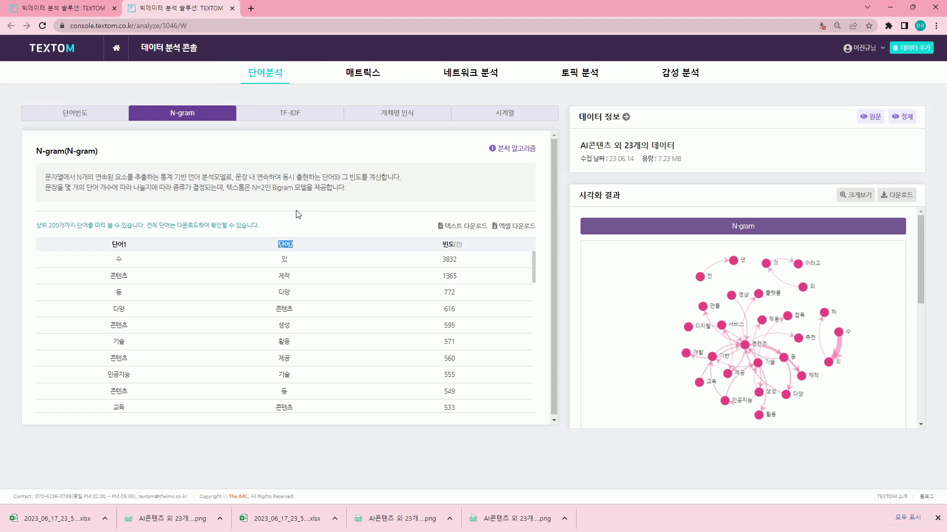
Look through the N-gram table for word pairs containing uninformative words such as 수, 있, 등, 전 and 년
{"action": "left_click_drag", "start_coordinate": [87, 263], "coordinate": [127, 265]}
{"action": "left_click_drag", "start_coordinate": [280, 259], "coordinate": [297, 262]}
{"action": "left_click_drag", "start_coordinate": [111, 295], "coordinate": [142, 296]}
{"action": "left_click_drag", "start_coordinate": [277, 392], "coordinate": [302, 398]}
{"action": "scroll", "coordinate": [308, 343], "scroll_direction": "down", "scroll_amount": 3}
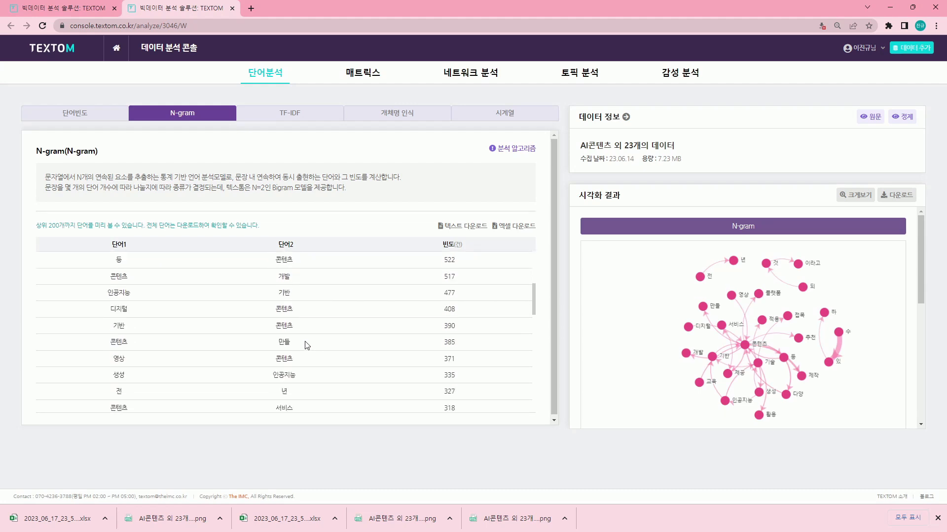
{"action": "left_click_drag", "start_coordinate": [108, 393], "coordinate": [126, 396]}
{"action": "left_click_drag", "start_coordinate": [279, 393], "coordinate": [297, 379]}
{"action": "scroll", "coordinate": [335, 385], "scroll_direction": "down", "scroll_amount": 3}
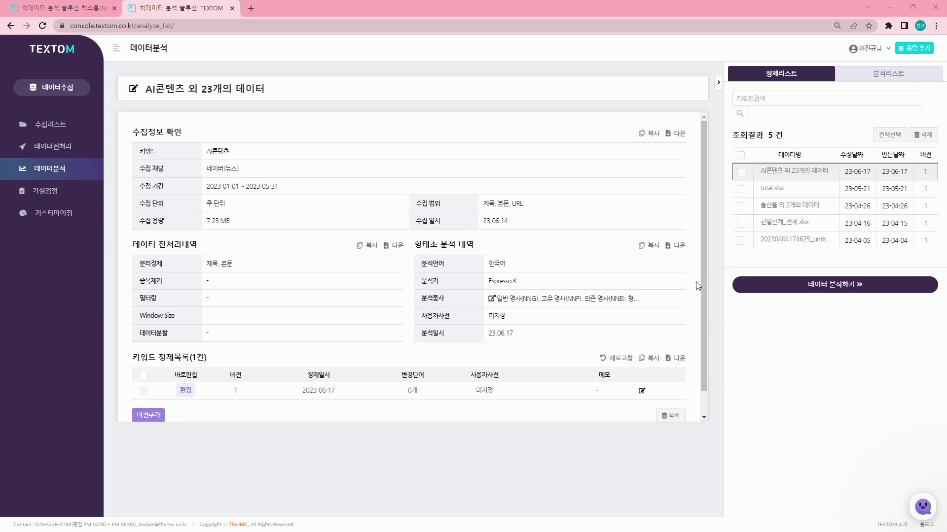
View the full 분석품사 list for AI콘텐츠 외 23개의 데이터 and close it
{"action": "left_click", "coordinate": [572, 300]}
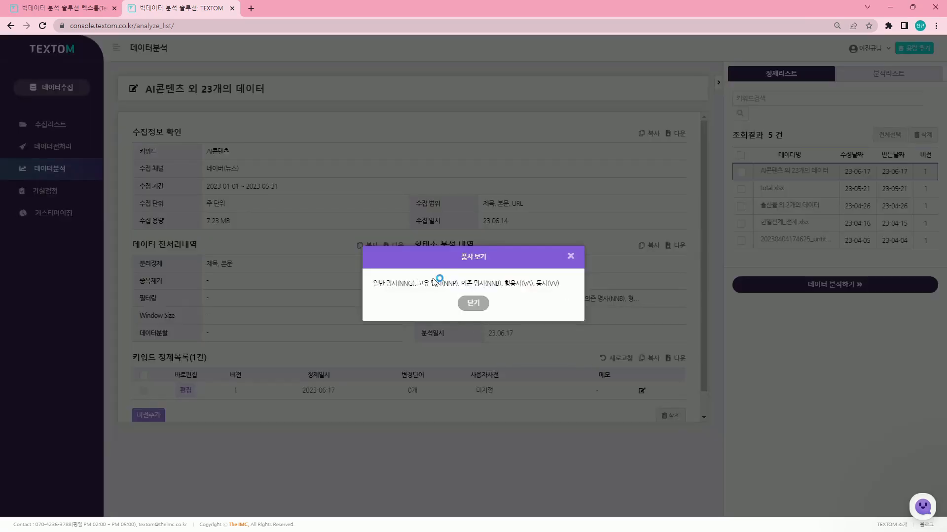
{"action": "left_click_drag", "start_coordinate": [397, 284], "coordinate": [417, 283]}
{"action": "left_click", "coordinate": [474, 304]}
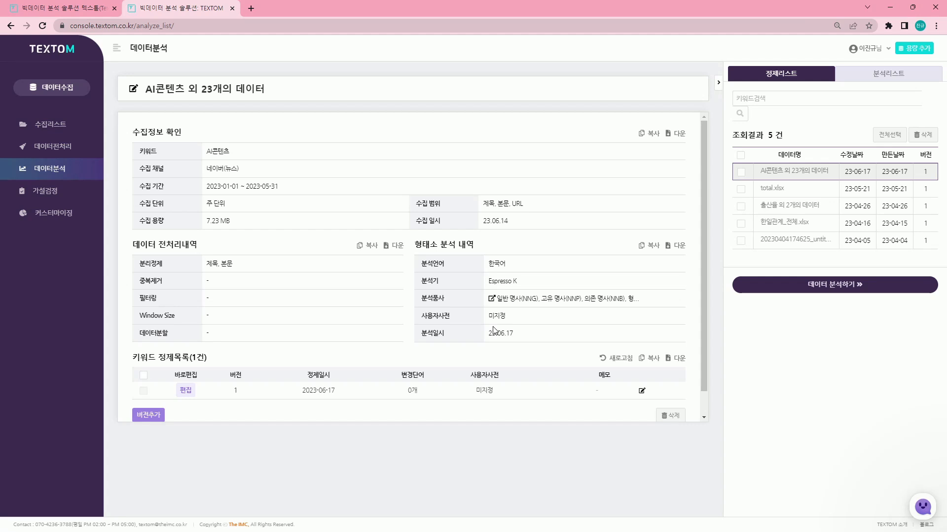
Open the 단어빈도 analysis of AI콘텐츠 외 23개의 데이터 from its 분석리스트 details
{"action": "left_click", "coordinate": [898, 78]}
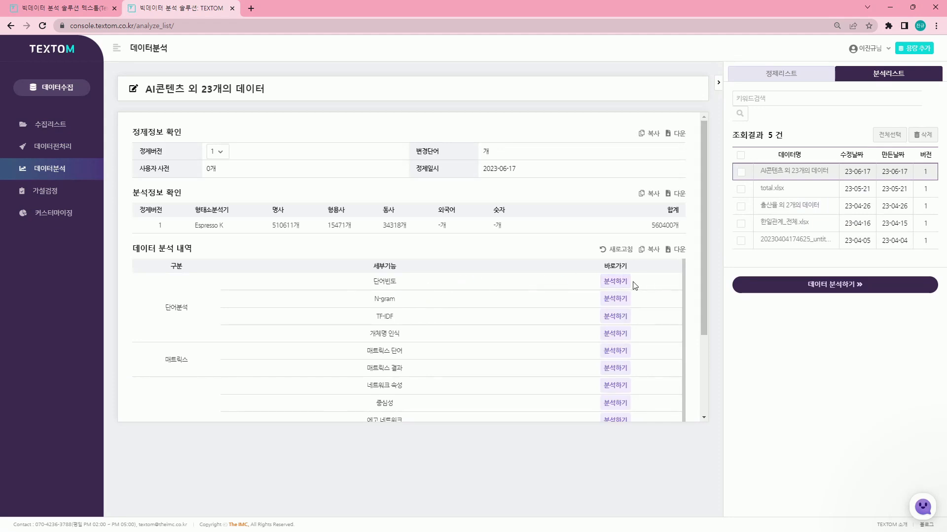
{"action": "left_click", "coordinate": [617, 284]}
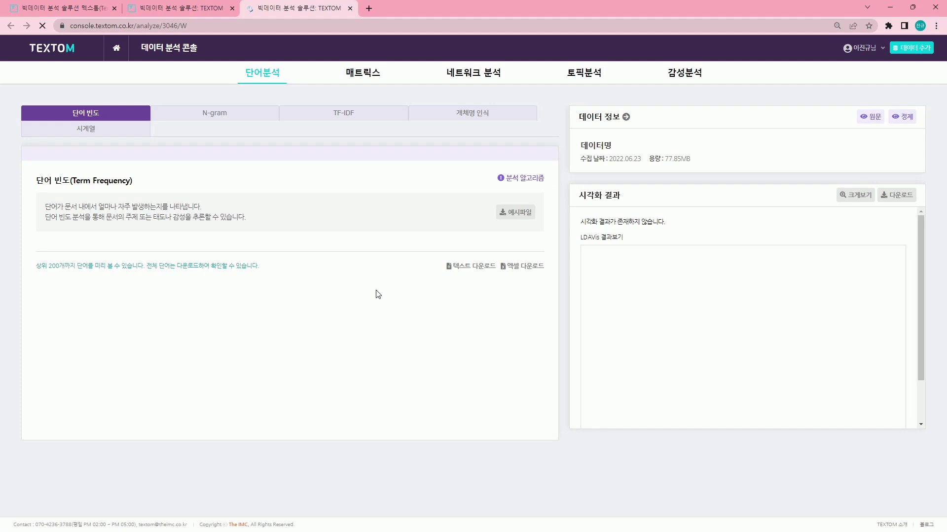
Look through the 단어빈도 table for uninformative words such as 등, 있, 수, 위 and 것
{"action": "double_click", "coordinate": [98, 259]}
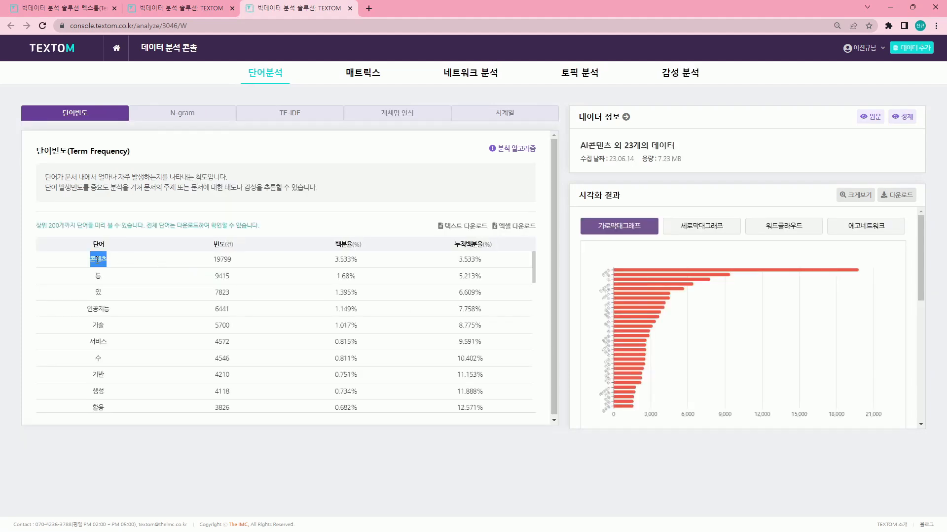
{"action": "double_click", "coordinate": [98, 277]}
{"action": "double_click", "coordinate": [98, 294]}
{"action": "double_click", "coordinate": [97, 359]}
{"action": "scroll", "coordinate": [138, 362], "scroll_direction": "down", "scroll_amount": 2}
{"action": "double_click", "coordinate": [98, 341]}
{"action": "double_click", "coordinate": [99, 375]}
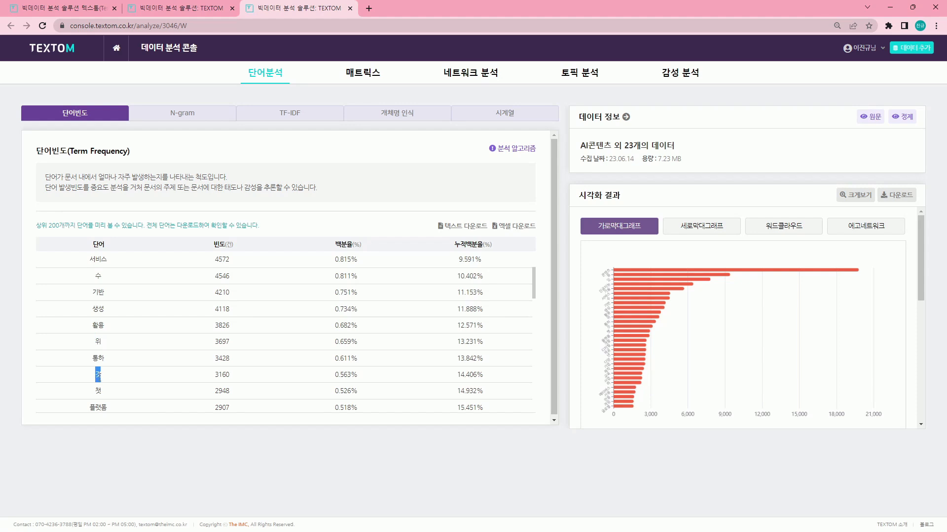
{"action": "double_click", "coordinate": [98, 390]}
{"action": "left_click", "coordinate": [163, 394]}
Open version 1 of AI콘텐츠 외 23개의 데이터 for keyword editing from its 정제리스트 details
{"action": "left_click", "coordinate": [179, 12]}
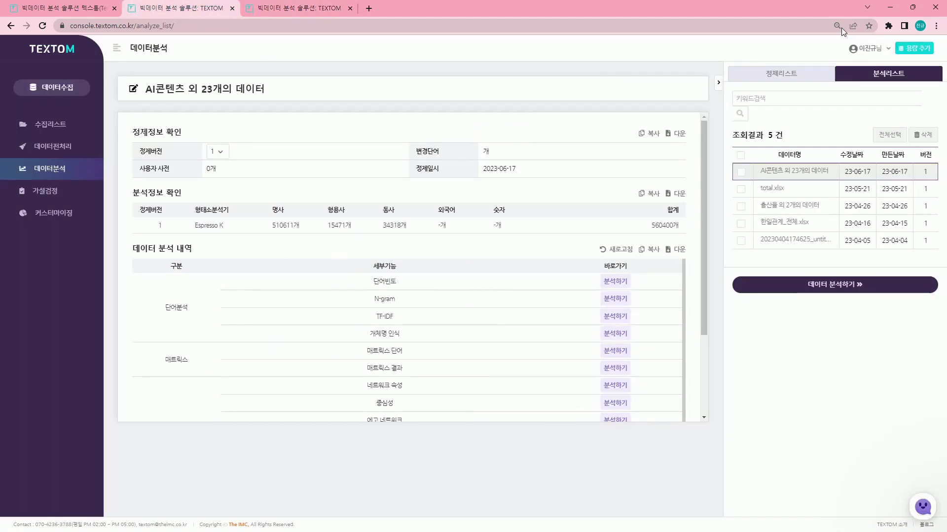
{"action": "left_click", "coordinate": [795, 73]}
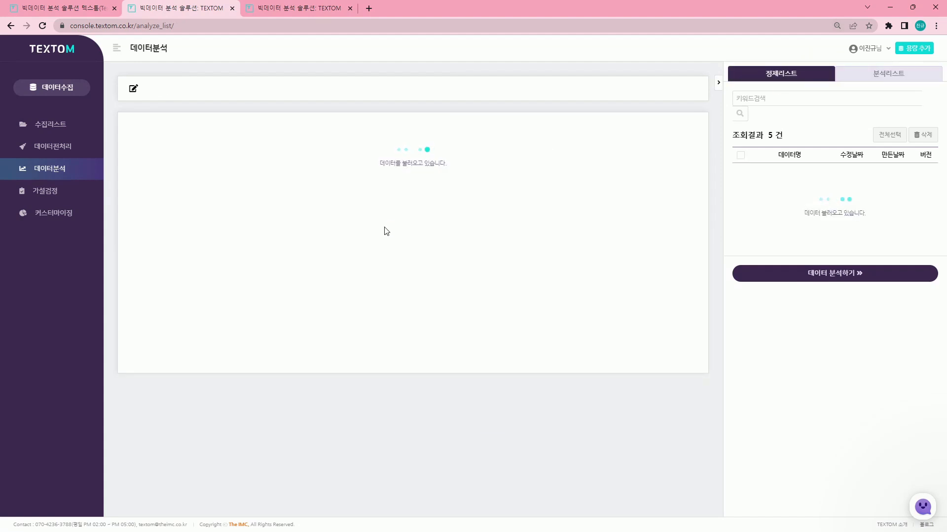
{"action": "scroll", "coordinate": [274, 340], "scroll_direction": "down", "scroll_amount": 1}
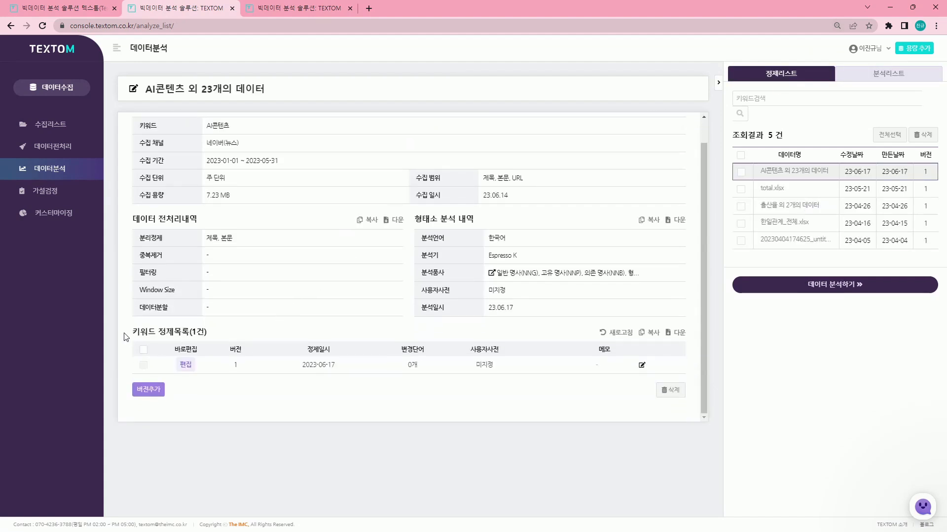
{"action": "left_click_drag", "start_coordinate": [126, 334], "coordinate": [204, 332]}
{"action": "left_click", "coordinate": [218, 334]}
{"action": "left_click", "coordinate": [186, 367]}
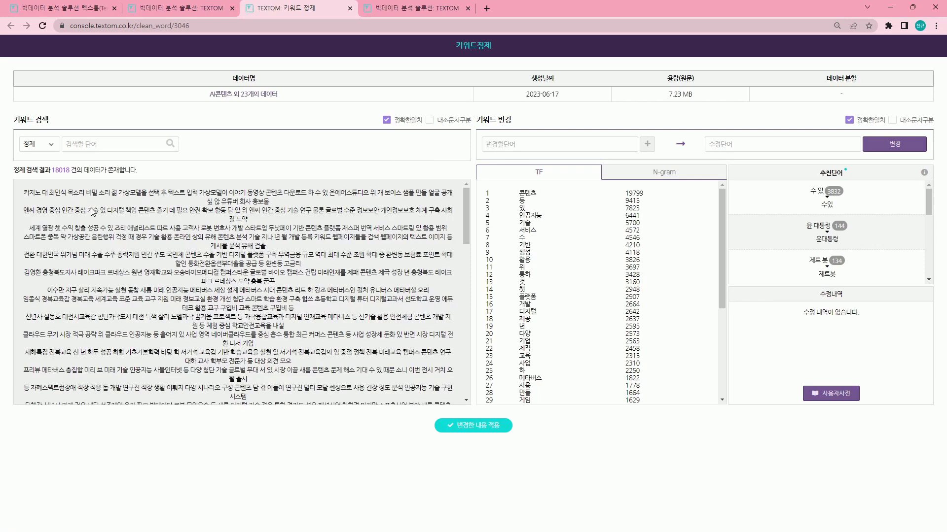
Examine the refined news text entries in the 키워드 검색 results
{"action": "left_click_drag", "start_coordinate": [29, 193], "coordinate": [317, 367]}
{"action": "scroll", "coordinate": [317, 367], "scroll_direction": "down", "scroll_amount": 2}
{"action": "triple_click", "coordinate": [238, 298]}
{"action": "double_click", "coordinate": [225, 261]}
{"action": "triple_click", "coordinate": [226, 261]}
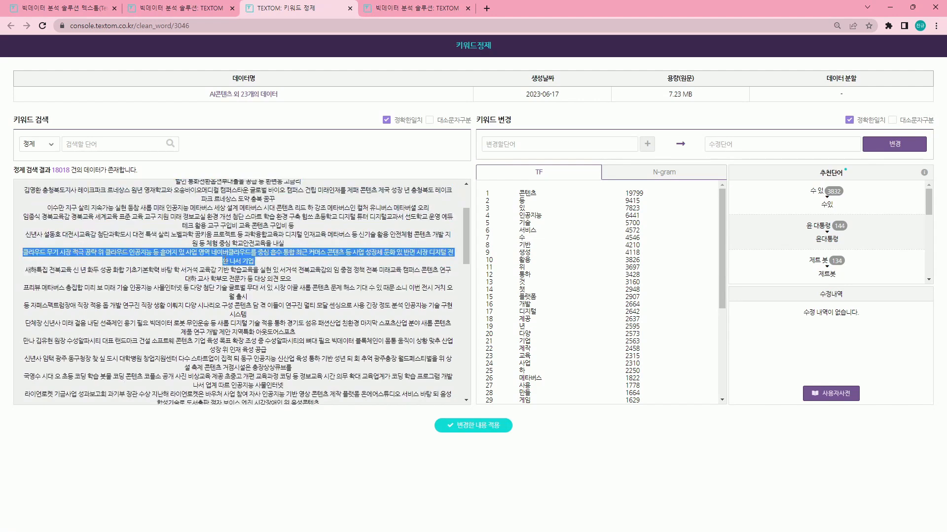
{"action": "triple_click", "coordinate": [226, 243]}
{"action": "left_click", "coordinate": [231, 225]}
{"action": "triple_click", "coordinate": [232, 225]}
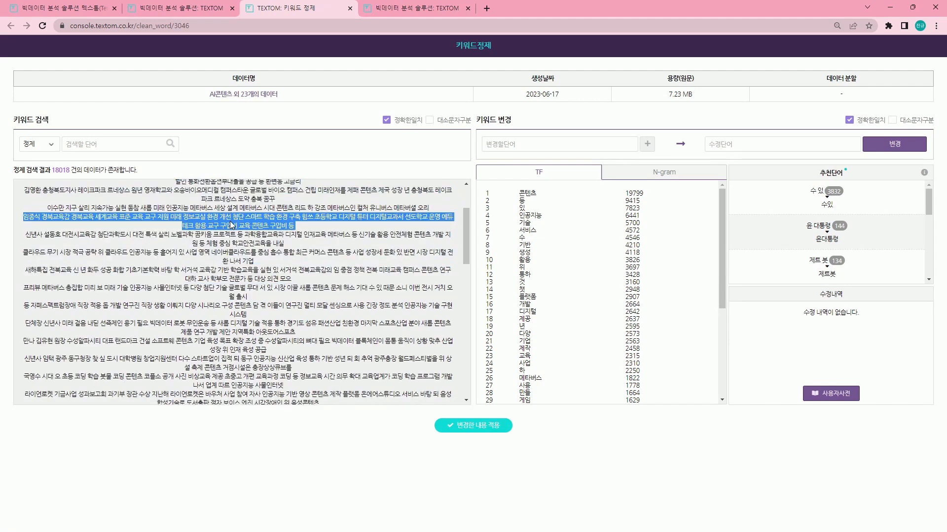
{"action": "triple_click", "coordinate": [235, 261]}
{"action": "left_click", "coordinate": [239, 298]}
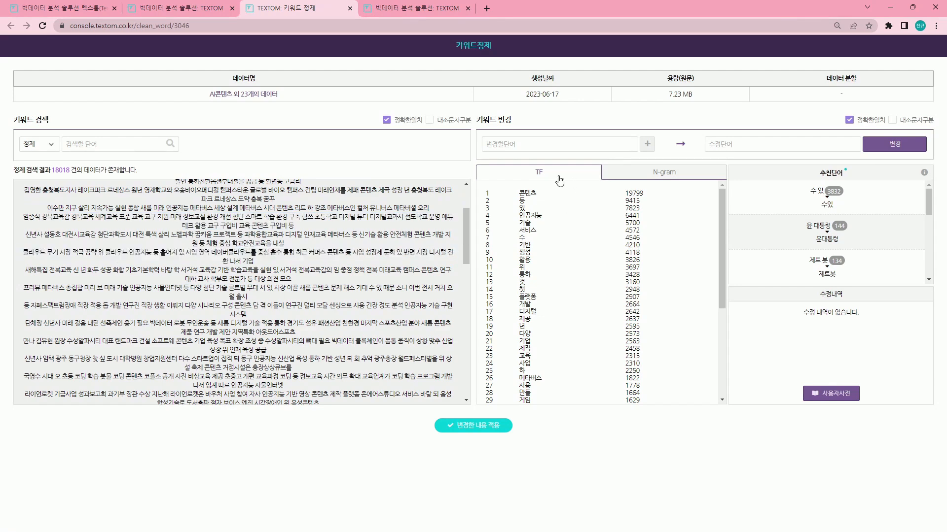
View the N-gram list under 키워드 변경, return to the TF list and examine its most frequent words
{"action": "left_click", "coordinate": [665, 174]}
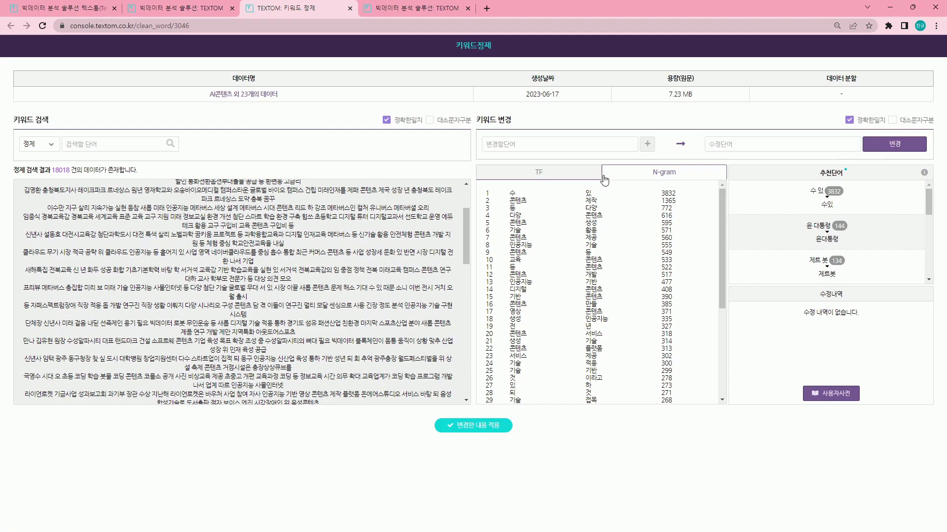
{"action": "left_click", "coordinate": [532, 176]}
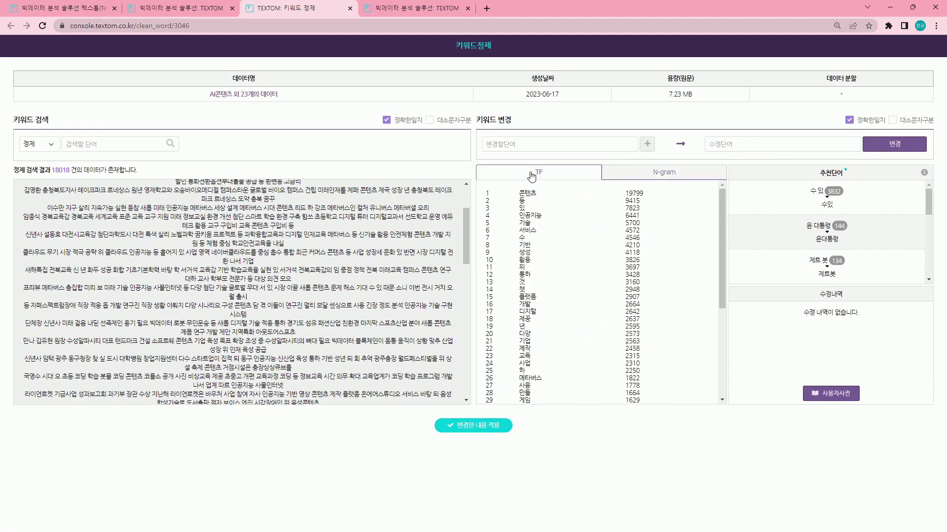
{"action": "left_click_drag", "start_coordinate": [514, 202], "coordinate": [641, 192]}
{"action": "left_click", "coordinate": [643, 191]}
{"action": "double_click", "coordinate": [636, 193]}
{"action": "scroll", "coordinate": [577, 272], "scroll_direction": "down", "scroll_amount": 2}
{"action": "scroll", "coordinate": [577, 272], "scroll_direction": "up", "scroll_amount": 2}
{"action": "left_click", "coordinate": [519, 204]}
{"action": "left_click_drag", "start_coordinate": [516, 210], "coordinate": [528, 210]}
{"action": "left_click", "coordinate": [521, 231]}
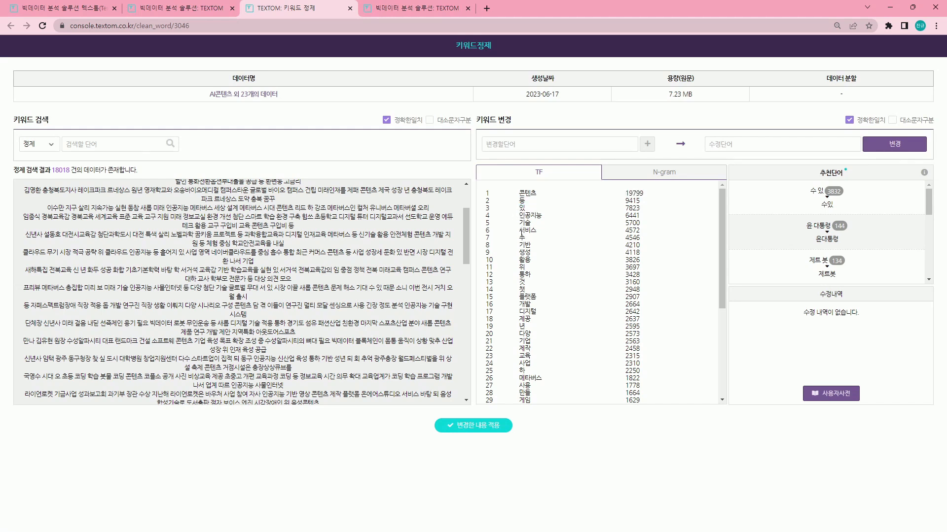
Remove the word 등 from the refined data by changing it to an empty replacement
{"action": "triple_click", "coordinate": [496, 118]}
{"action": "left_click", "coordinate": [538, 144]}
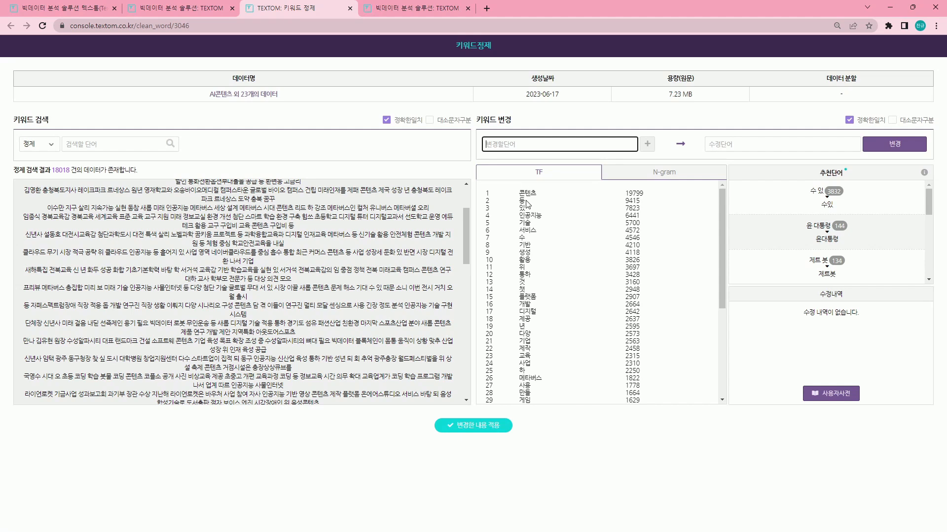
{"action": "double_click", "coordinate": [523, 201]}
{"action": "key", "text": "ctrl+c"}
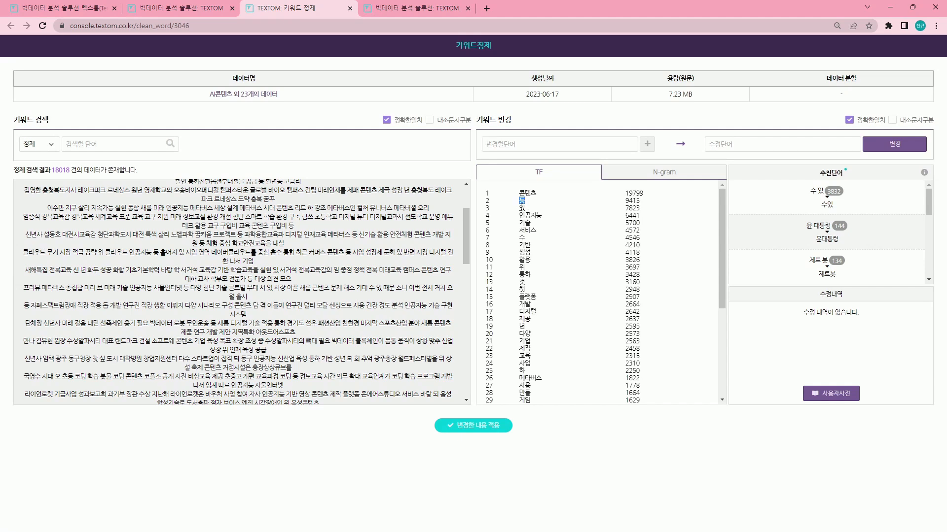
{"action": "left_click", "coordinate": [547, 146]}
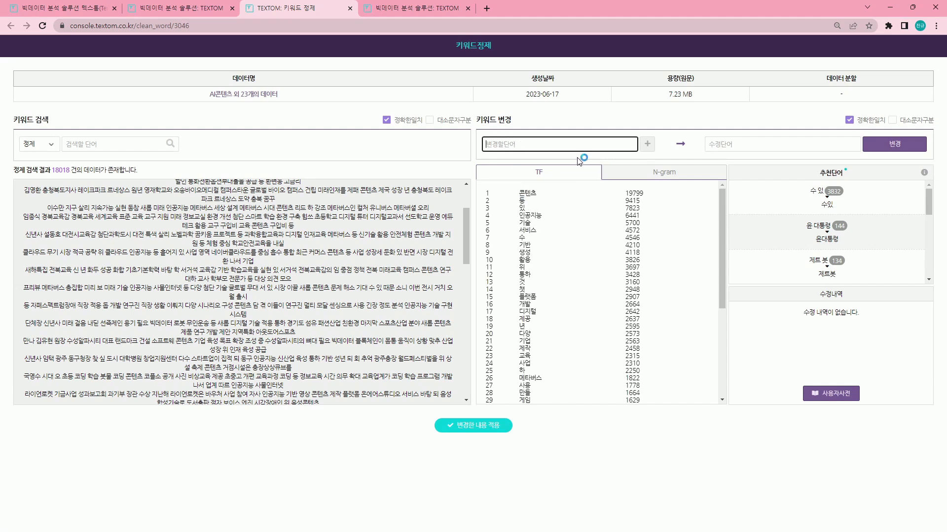
{"action": "key", "text": "ctrl+v"}
{"action": "key", "text": "BackSpace"}
{"action": "type", "text": "ㄷㅡㅇ"}
{"action": "double_click", "coordinate": [522, 201]}
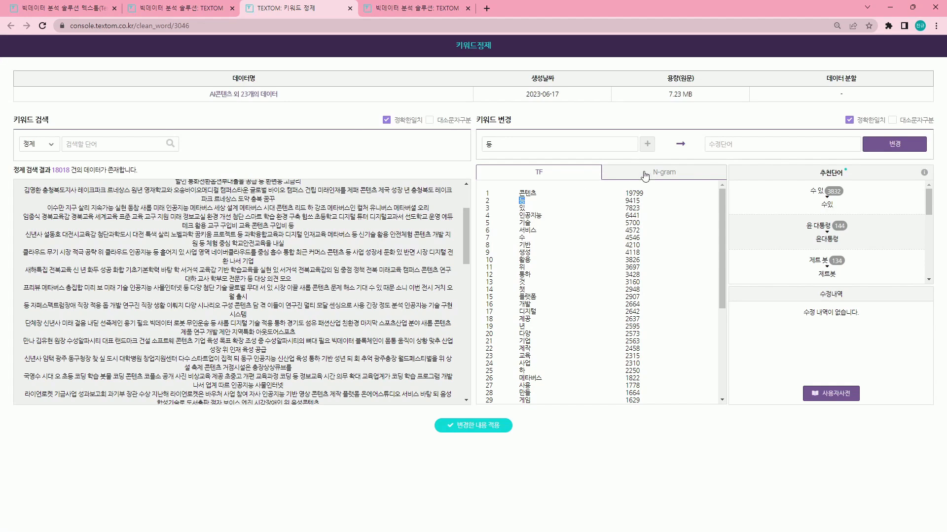
{"action": "left_click", "coordinate": [729, 145]}
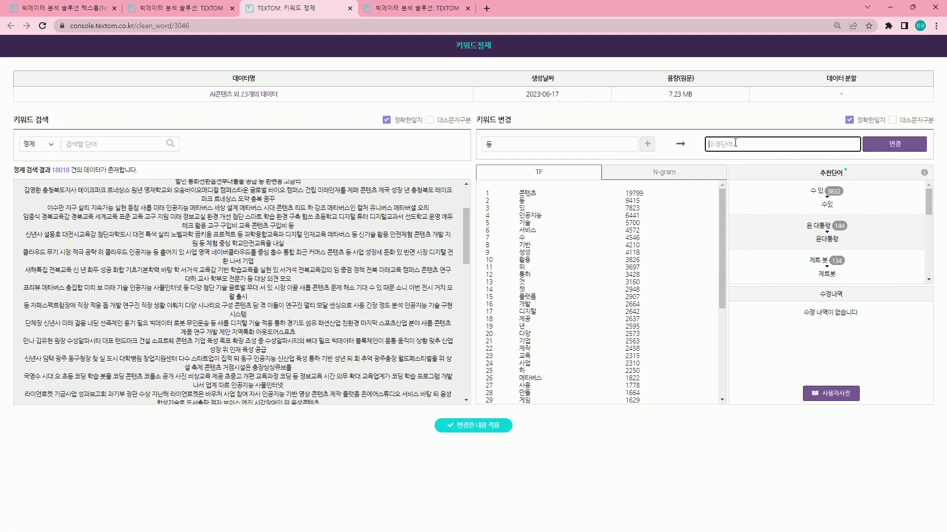
{"action": "left_click", "coordinate": [878, 148]}
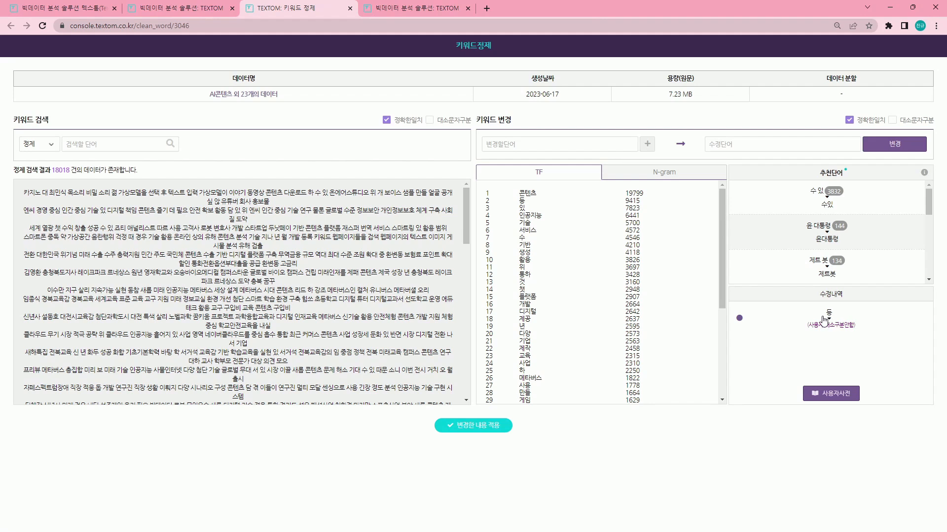
Remove the words 있 and 수 from the refined data, one at a time, with empty replacements
{"action": "left_click", "coordinate": [559, 146]}
{"action": "type", "text": "이"}
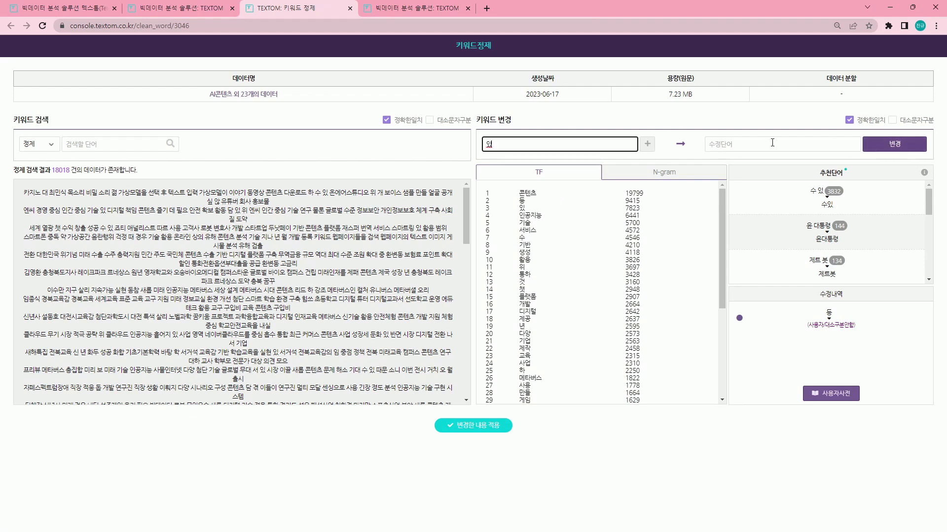
{"action": "left_click", "coordinate": [894, 144]}
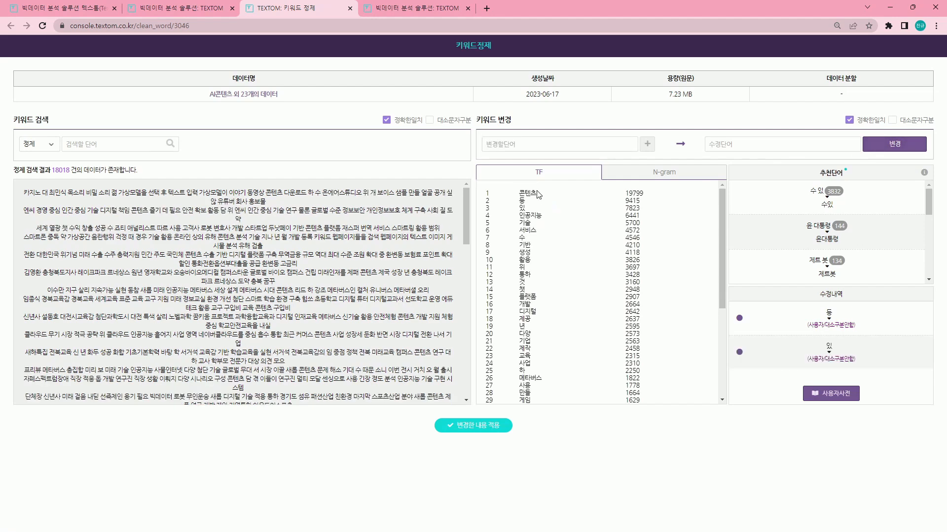
{"action": "left_click", "coordinate": [534, 143]}
{"action": "type", "text": "쉬"}
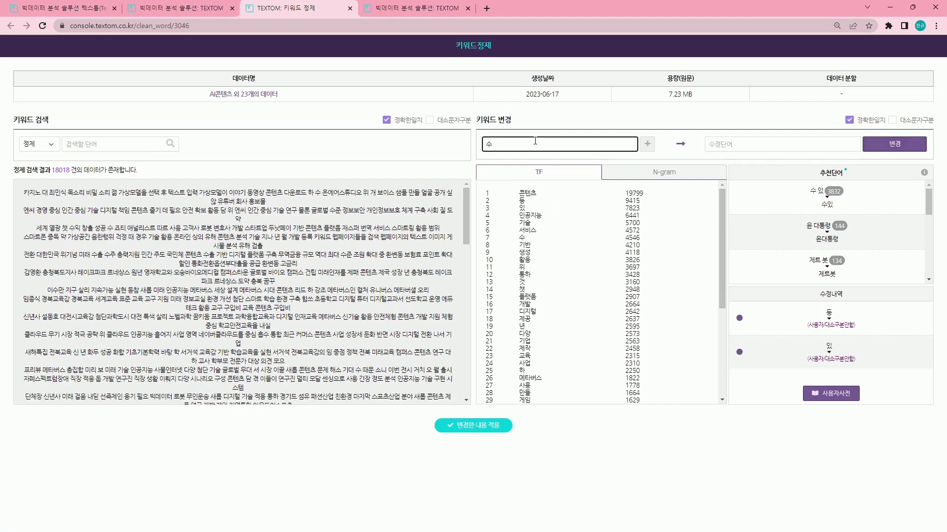
{"action": "left_click", "coordinate": [895, 146]}
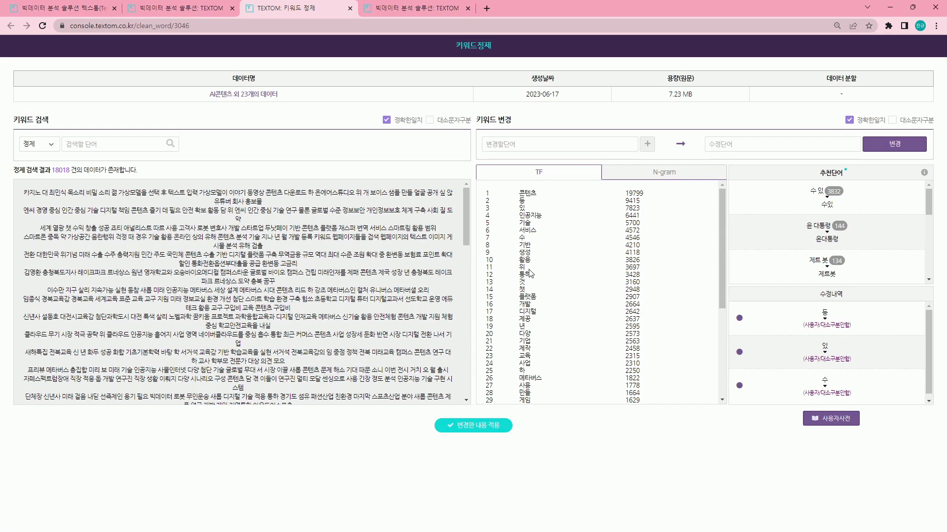
Remove the words 위 and 것 from the refined data, one at a time, with empty replacements
{"action": "left_click", "coordinate": [542, 146]}
{"action": "type", "text": "위"}
{"action": "left_click", "coordinate": [897, 144]}
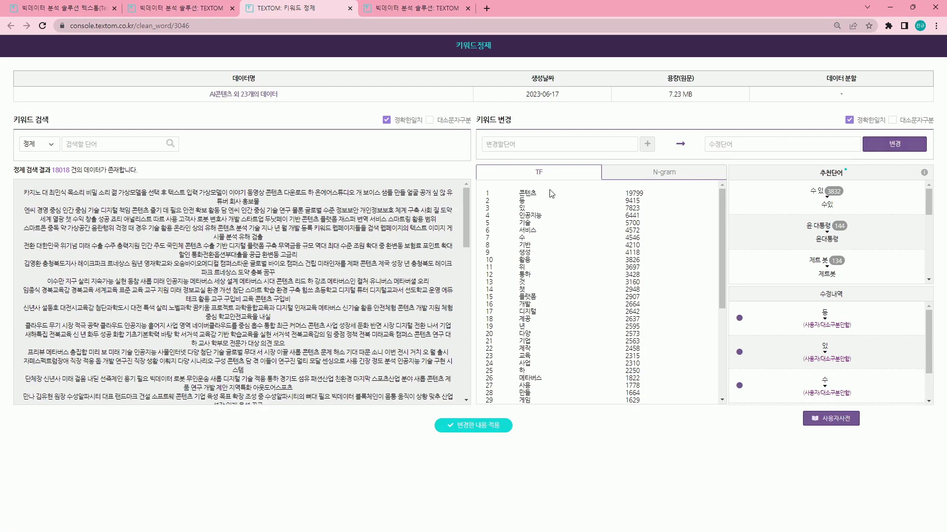
{"action": "left_click", "coordinate": [547, 144]}
{"action": "type", "text": "ㄱ"}
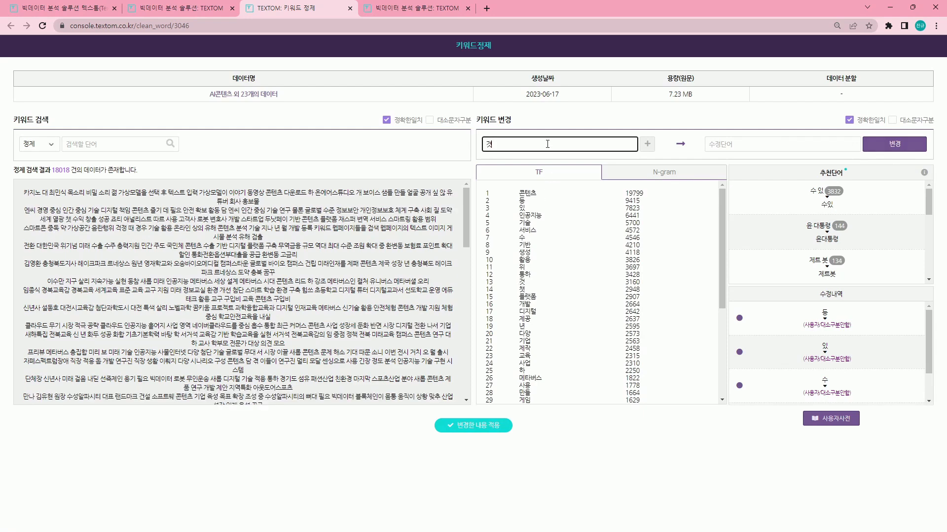
{"action": "left_click", "coordinate": [895, 144]}
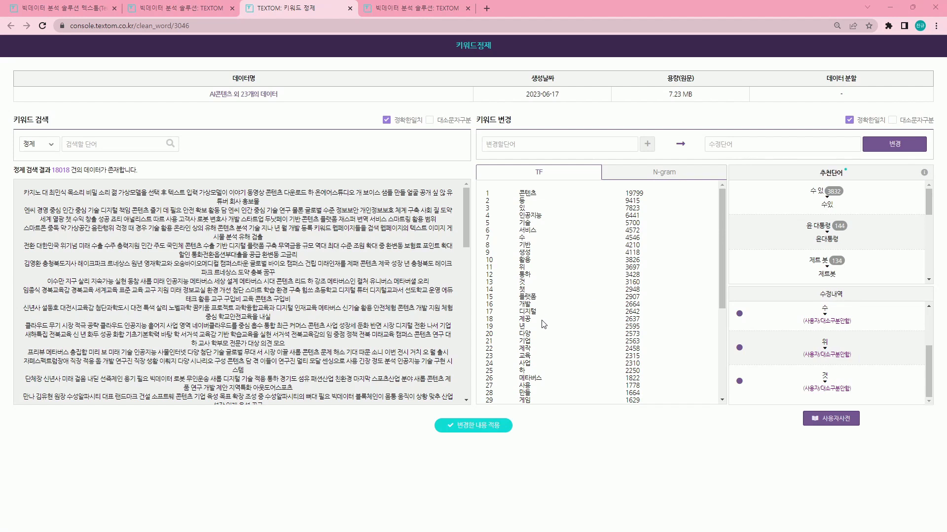
Replace the word 만들 with 만들다 in the refined data
{"action": "scroll", "coordinate": [544, 323], "scroll_direction": "down", "scroll_amount": 2}
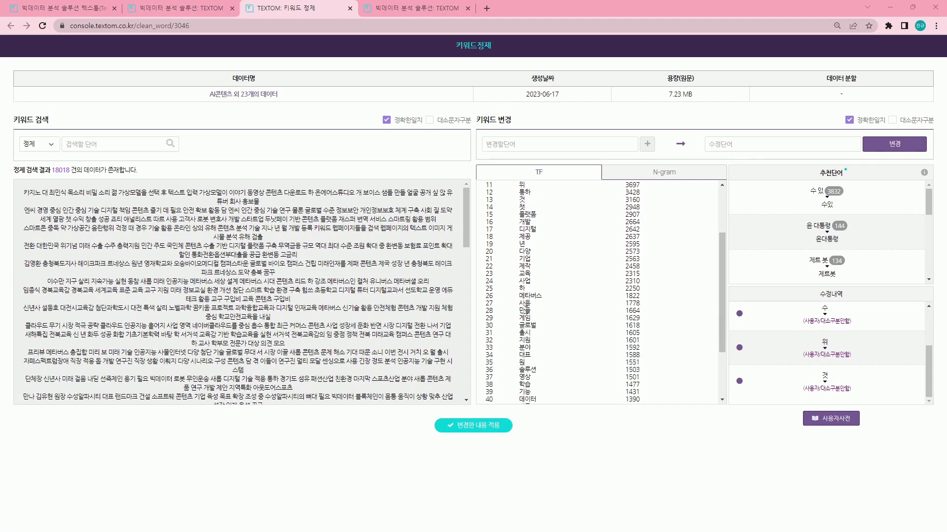
{"action": "double_click", "coordinate": [521, 311]}
{"action": "left_click", "coordinate": [539, 145]}
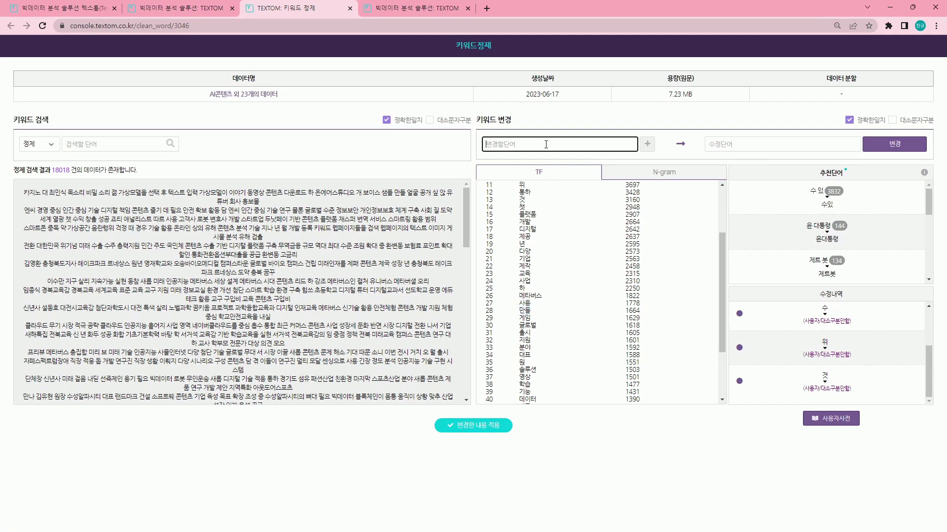
{"action": "type", "text": "미"}
{"action": "double_click", "coordinate": [524, 317]}
{"action": "double_click", "coordinate": [523, 310]}
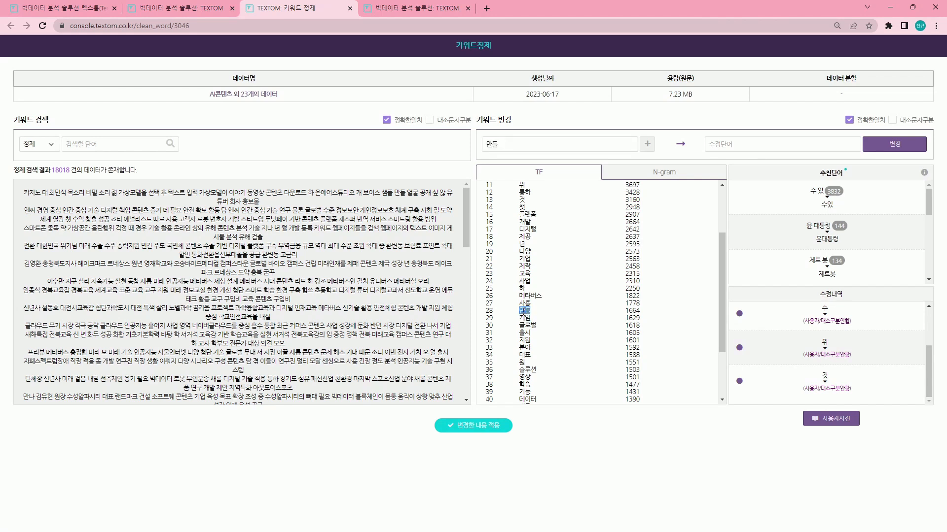
{"action": "left_click", "coordinate": [731, 140]}
{"action": "type", "text": "만들다"}
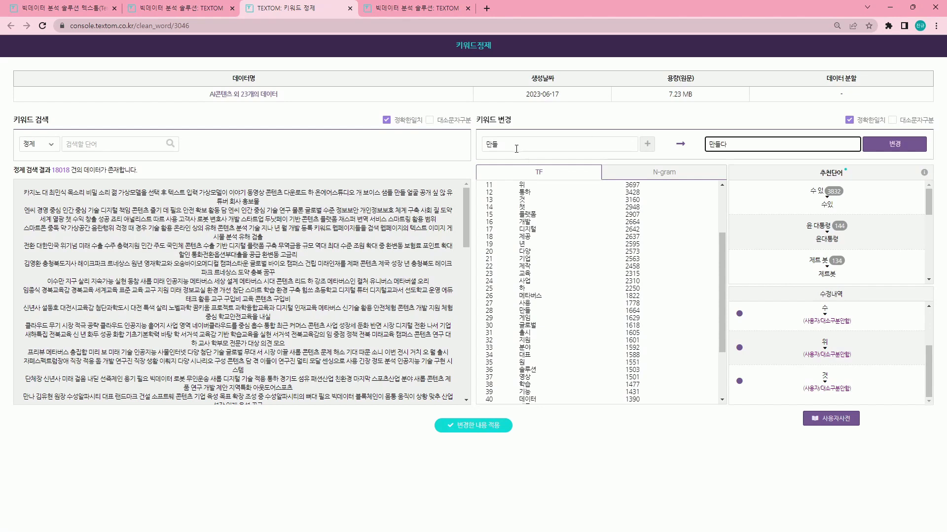
{"action": "left_click_drag", "start_coordinate": [516, 149], "coordinate": [480, 144]}
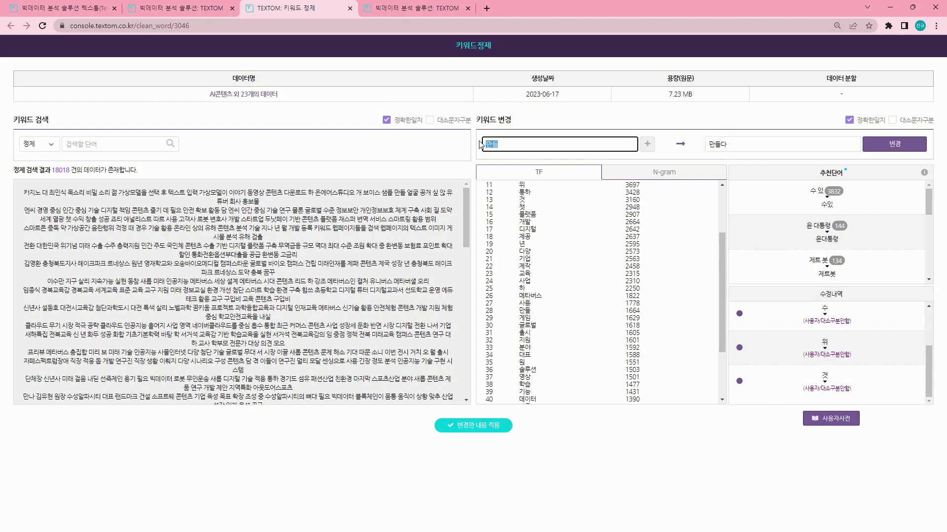
{"action": "double_click", "coordinate": [717, 148]}
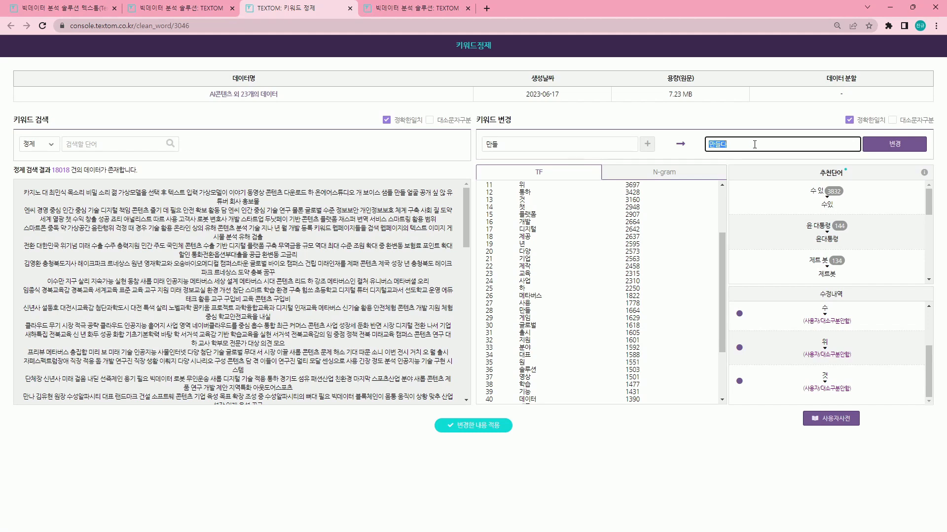
{"action": "left_click", "coordinate": [902, 149]}
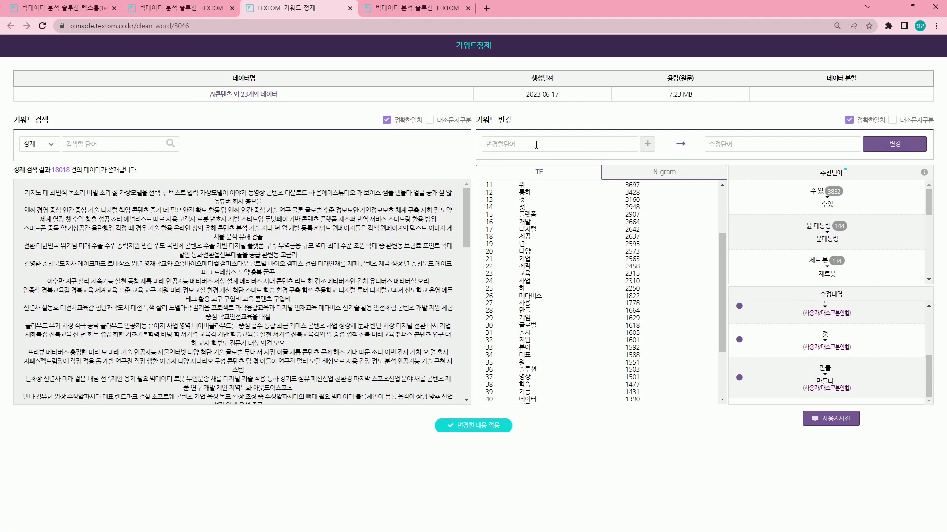
Review the recorded word changes in the 수정내역 list from the latest back to the first
{"action": "left_click", "coordinate": [521, 145]}
{"action": "left_click", "coordinate": [735, 149]}
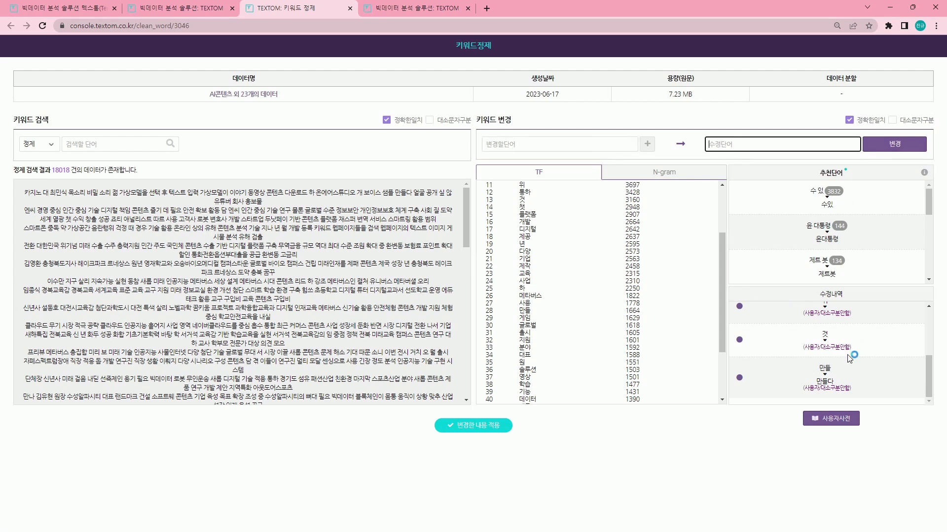
{"action": "left_click_drag", "start_coordinate": [820, 295], "coordinate": [846, 297]}
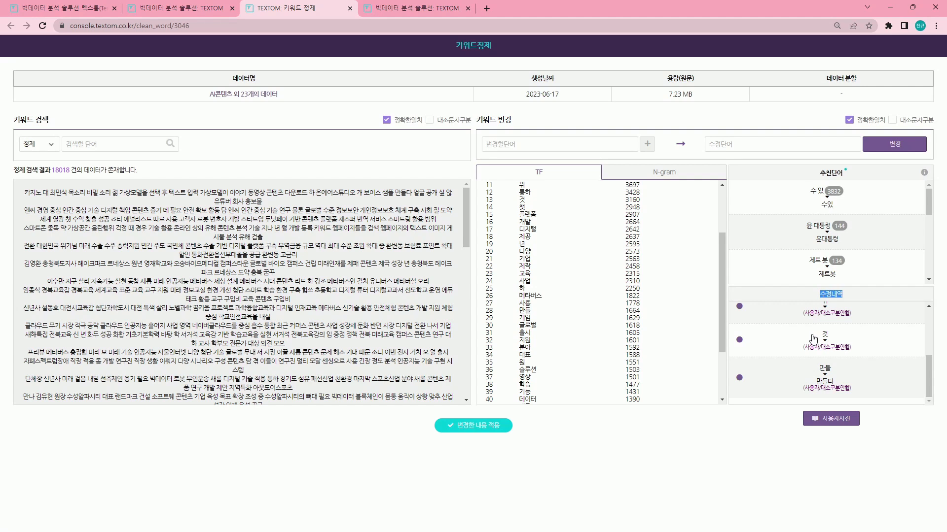
{"action": "scroll", "coordinate": [813, 340], "scroll_direction": "up", "scroll_amount": 3}
{"action": "scroll", "coordinate": [552, 250], "scroll_direction": "up", "scroll_amount": 3}
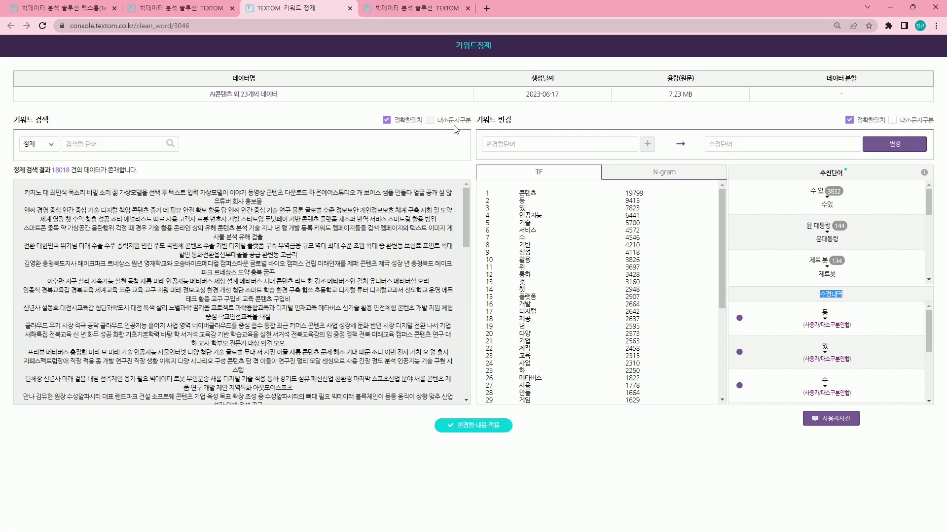
Browse the TF word list past rank 200 for further words that need refining
{"action": "scroll", "coordinate": [833, 340], "scroll_direction": "down", "scroll_amount": 2}
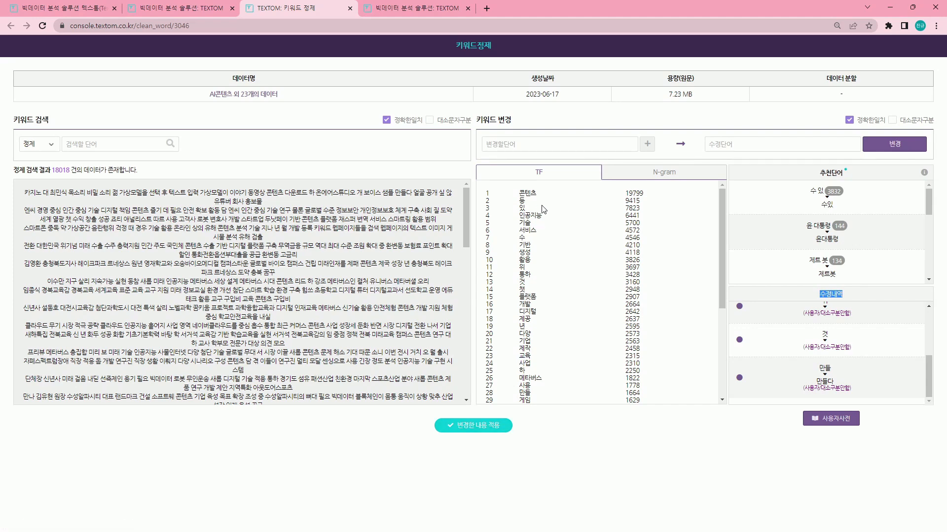
{"action": "scroll", "coordinate": [543, 210], "scroll_direction": "down", "scroll_amount": 8}
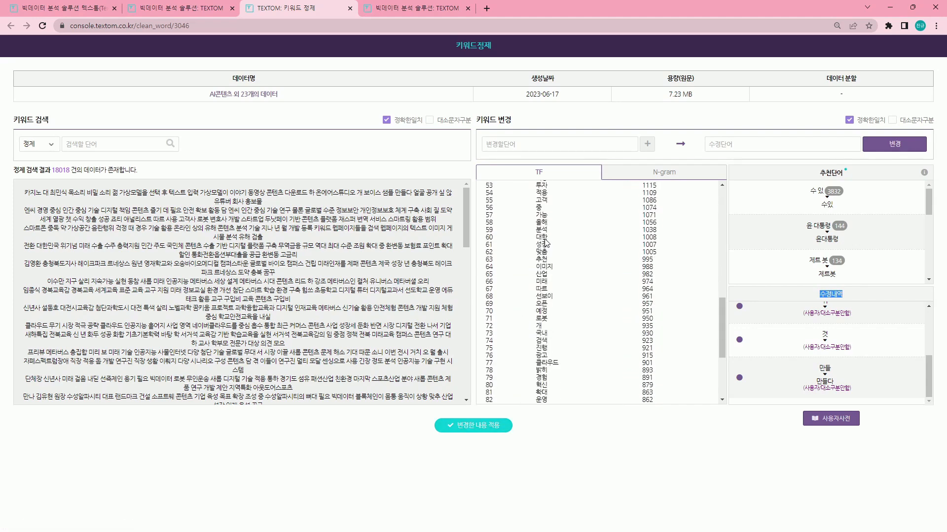
{"action": "scroll", "coordinate": [545, 240], "scroll_direction": "down", "scroll_amount": 6}
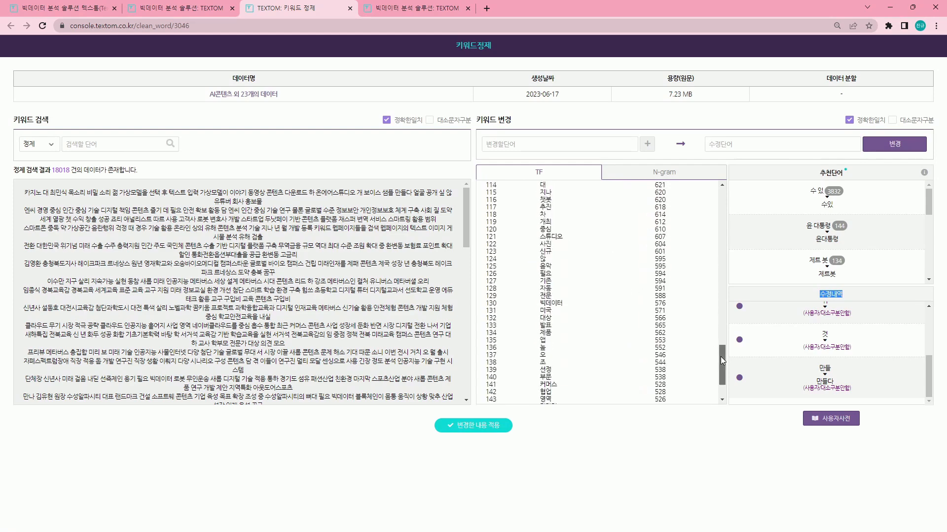
{"action": "left_click_drag", "start_coordinate": [720, 356], "coordinate": [721, 375]}
{"action": "scroll", "coordinate": [720, 356], "scroll_direction": "down", "scroll_amount": 3}
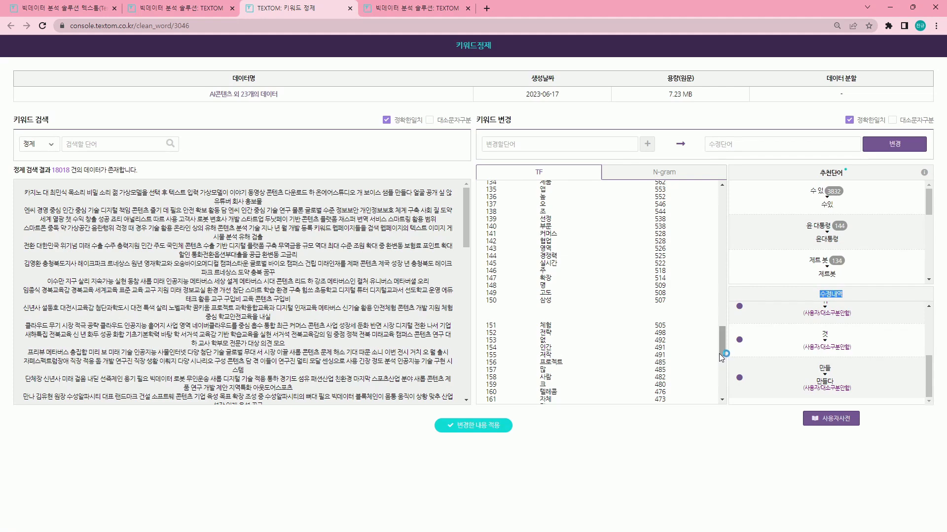
{"action": "left_click_drag", "start_coordinate": [720, 356], "coordinate": [722, 395]}
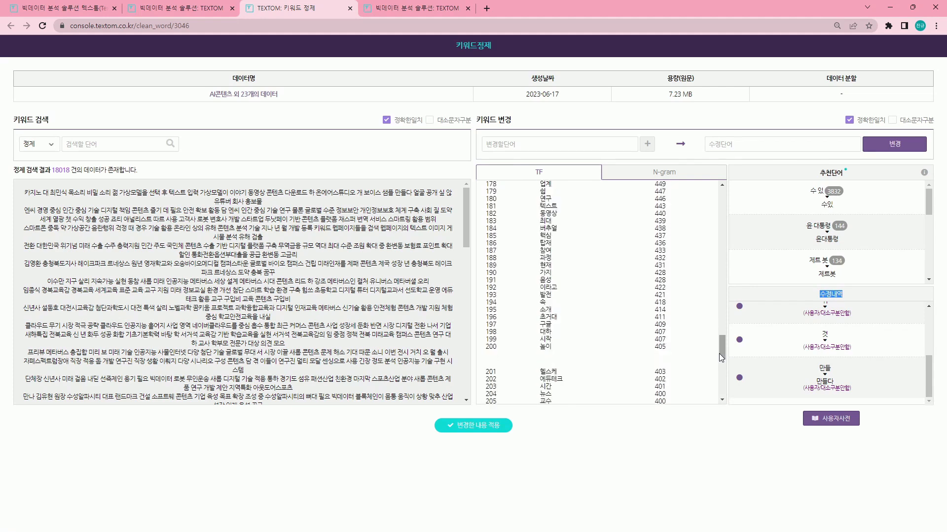
{"action": "left_click_drag", "start_coordinate": [720, 352], "coordinate": [722, 369]}
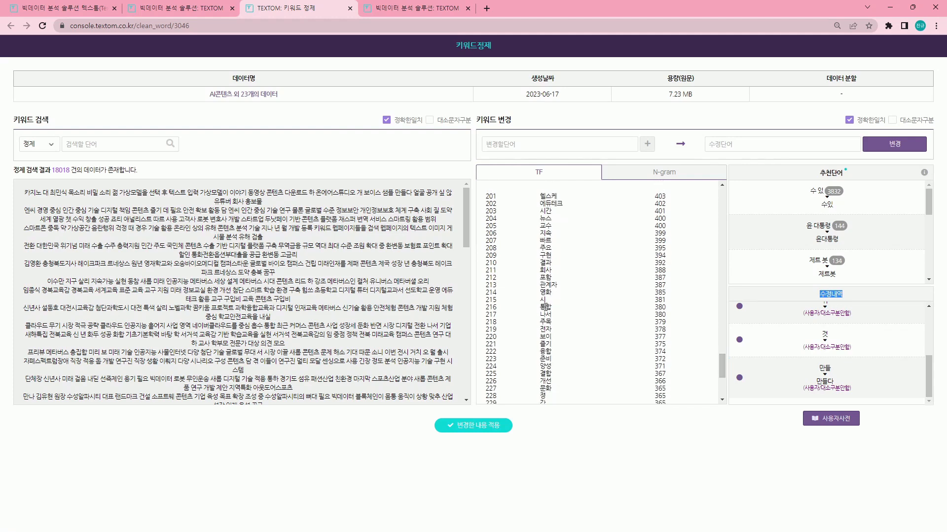
{"action": "left_click_drag", "start_coordinate": [725, 373], "coordinate": [721, 197]}
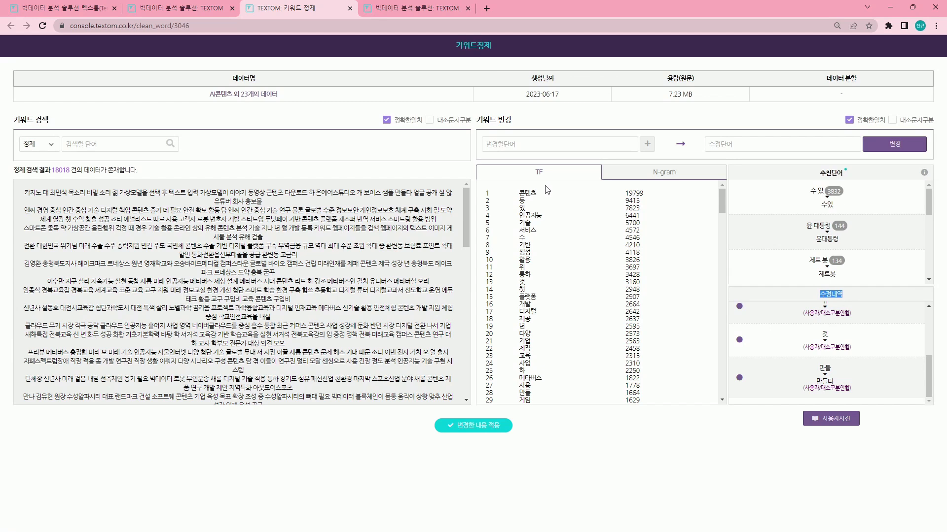
Examine the highest-ranked TF words, including 등, 있 and 수, and check the list down to about rank 90
{"action": "left_click_drag", "start_coordinate": [511, 196], "coordinate": [640, 191]}
{"action": "left_click_drag", "start_coordinate": [517, 201], "coordinate": [663, 203]}
{"action": "left_click_drag", "start_coordinate": [515, 210], "coordinate": [640, 207]}
{"action": "left_click_drag", "start_coordinate": [516, 200], "coordinate": [647, 198]}
{"action": "left_click_drag", "start_coordinate": [513, 208], "coordinate": [645, 211]}
{"action": "left_click_drag", "start_coordinate": [520, 238], "coordinate": [650, 241]}
{"action": "mouse_move", "coordinate": [518, 261]}
{"action": "left_mouse_down"}
{"action": "mouse_move", "coordinate": [656, 266]}
{"action": "mouse_move", "coordinate": [518, 268]}
{"action": "left_mouse_up"}
{"action": "left_click", "coordinate": [654, 268]}
{"action": "left_click", "coordinate": [521, 194]}
{"action": "scroll", "coordinate": [547, 249], "scroll_direction": "down", "scroll_amount": 6}
{"action": "scroll", "coordinate": [555, 267], "scroll_direction": "down", "scroll_amount": 3}
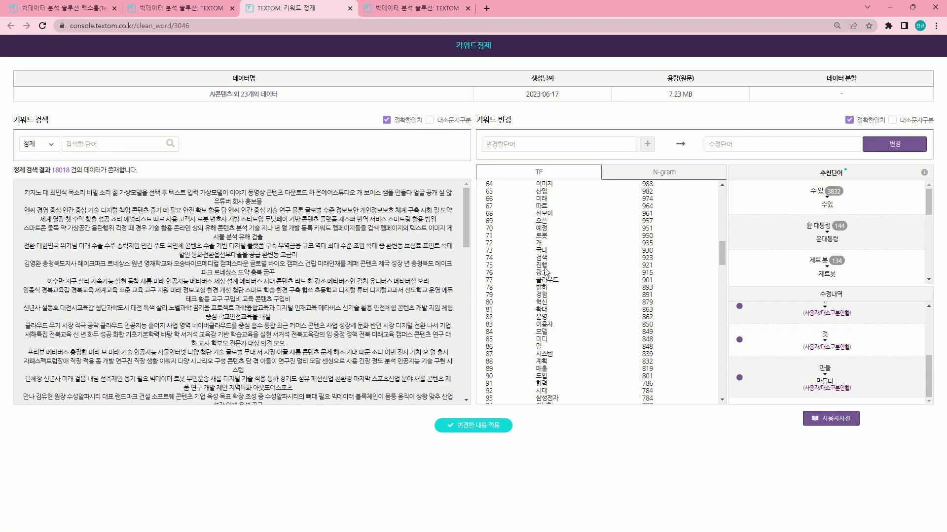
{"action": "scroll", "coordinate": [597, 256], "scroll_direction": "up", "scroll_amount": 9}
{"action": "scroll", "coordinate": [599, 263], "scroll_direction": "up", "scroll_amount": 1}
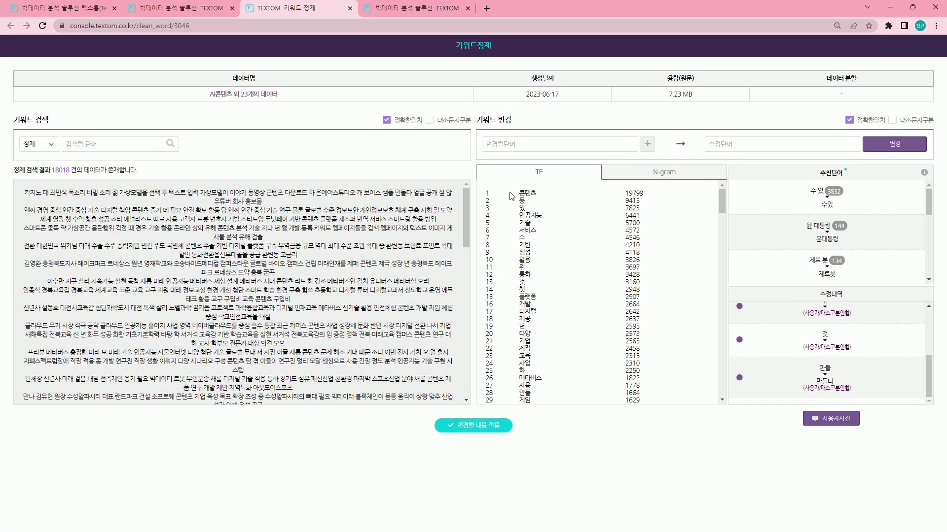
Compare the top uninformative words in the TF list with the top word pairs in the N-gram list
{"action": "left_click_drag", "start_coordinate": [515, 200], "coordinate": [681, 207]}
{"action": "left_click", "coordinate": [547, 213]}
{"action": "left_click_drag", "start_coordinate": [516, 209], "coordinate": [677, 210]}
{"action": "left_click", "coordinate": [657, 183]}
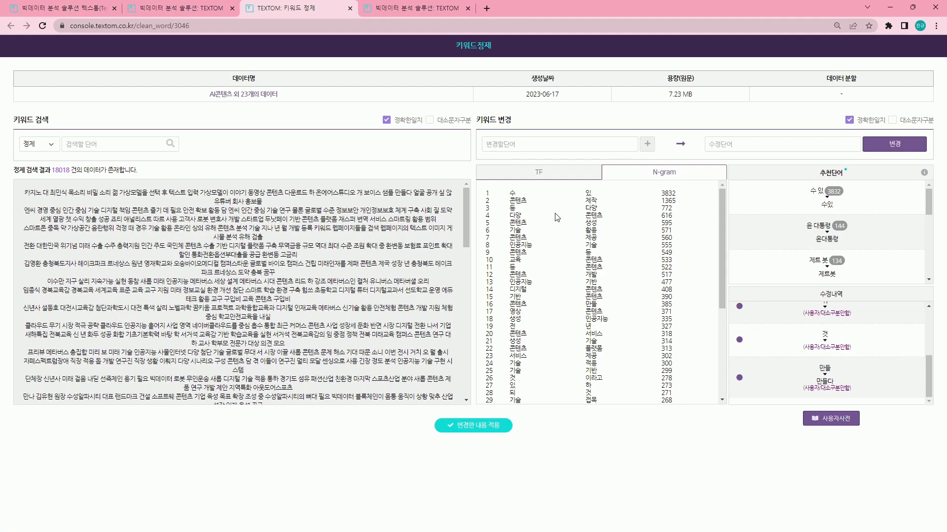
{"action": "double_click", "coordinate": [587, 194]}
{"action": "left_click_drag", "start_coordinate": [507, 210], "coordinate": [517, 209]}
{"action": "left_click", "coordinate": [546, 172]}
Check the 수정내역 entries and apply all recorded word changes to the data, confirming the re-edit
{"action": "scroll", "coordinate": [836, 340], "scroll_direction": "up", "scroll_amount": 5}
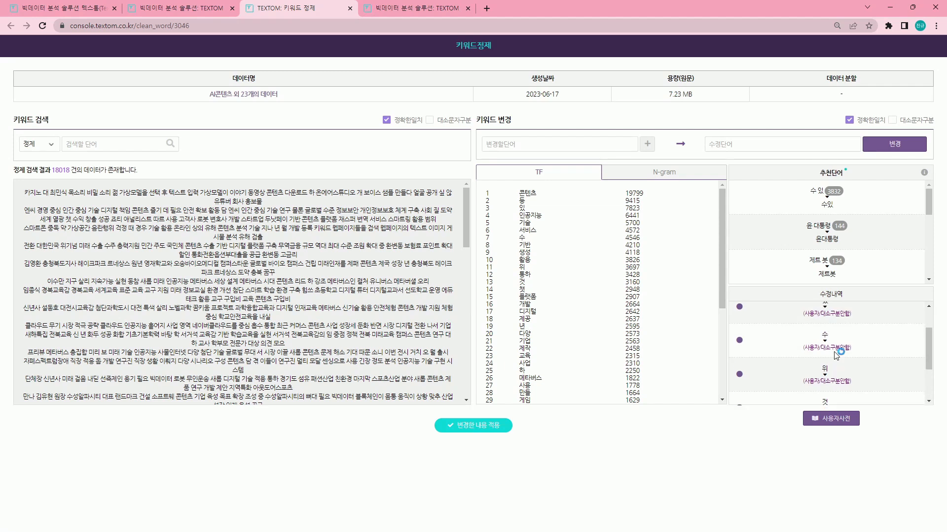
{"action": "scroll", "coordinate": [836, 341], "scroll_direction": "down", "scroll_amount": 3}
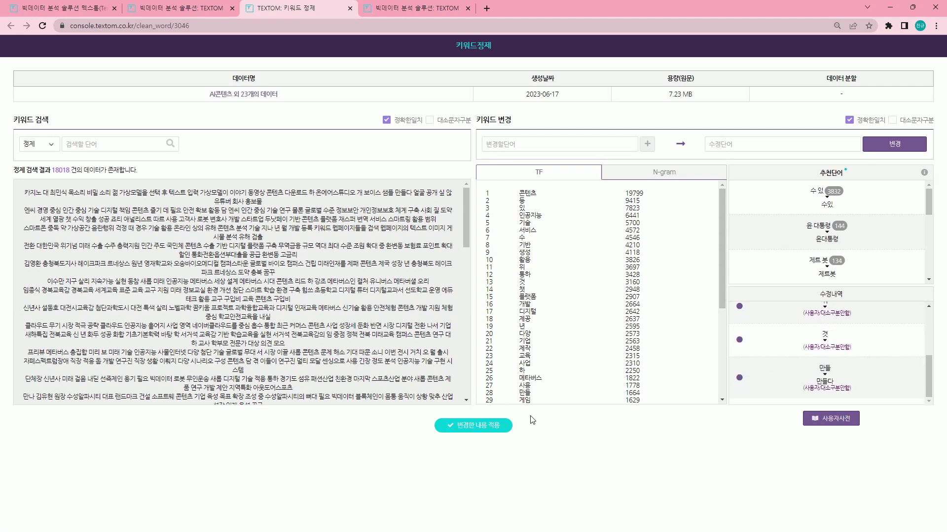
{"action": "left_click", "coordinate": [479, 427]}
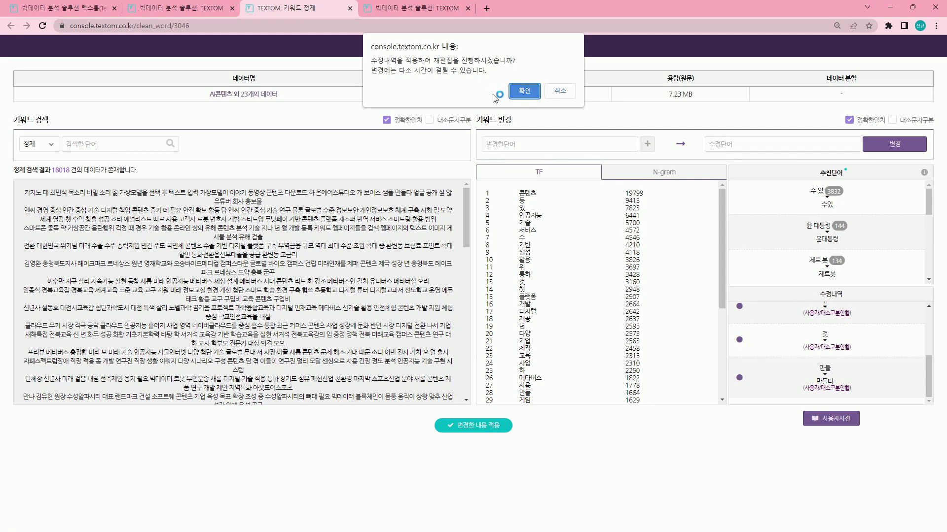
{"action": "left_click", "coordinate": [533, 96]}
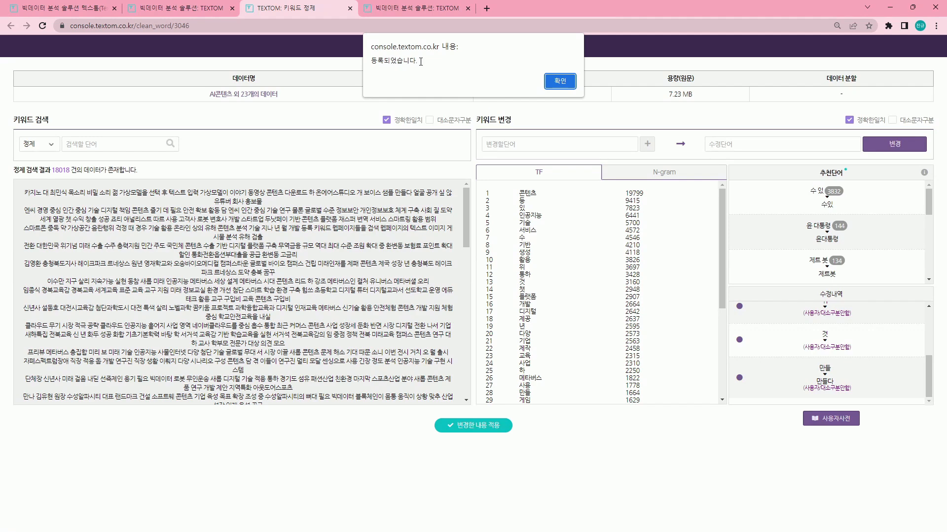
{"action": "left_click", "coordinate": [567, 82]}
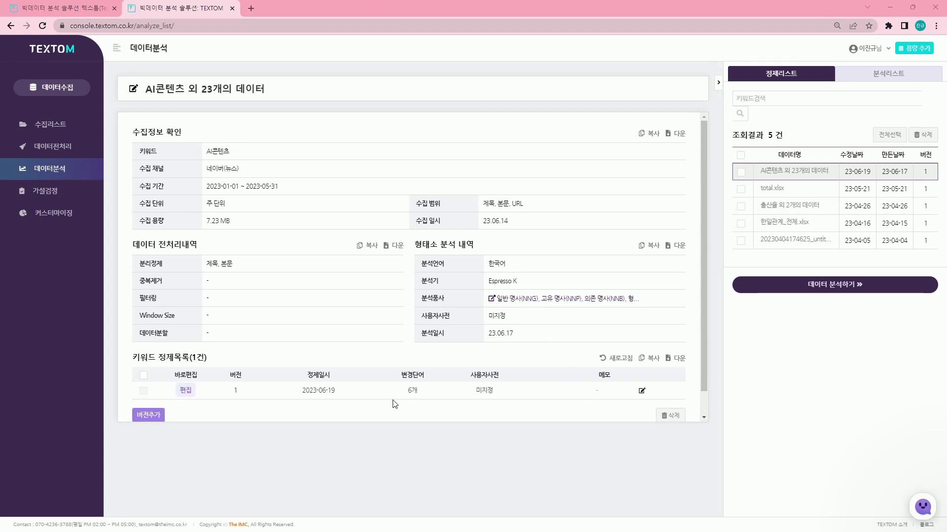
Open the 단어빈도 analysis of the refined AI콘텐츠 data from the 분석리스트 and review its top words
{"action": "left_click", "coordinate": [872, 75]}
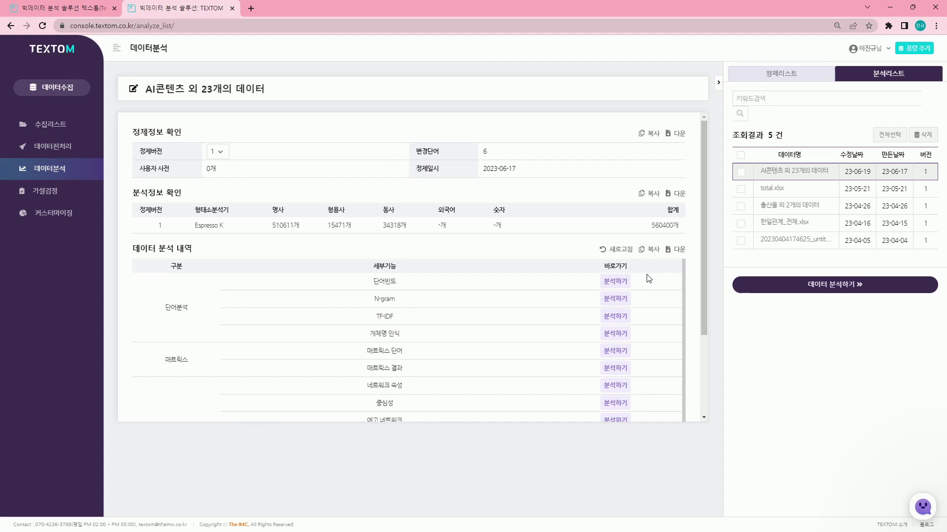
{"action": "left_click", "coordinate": [616, 285]}
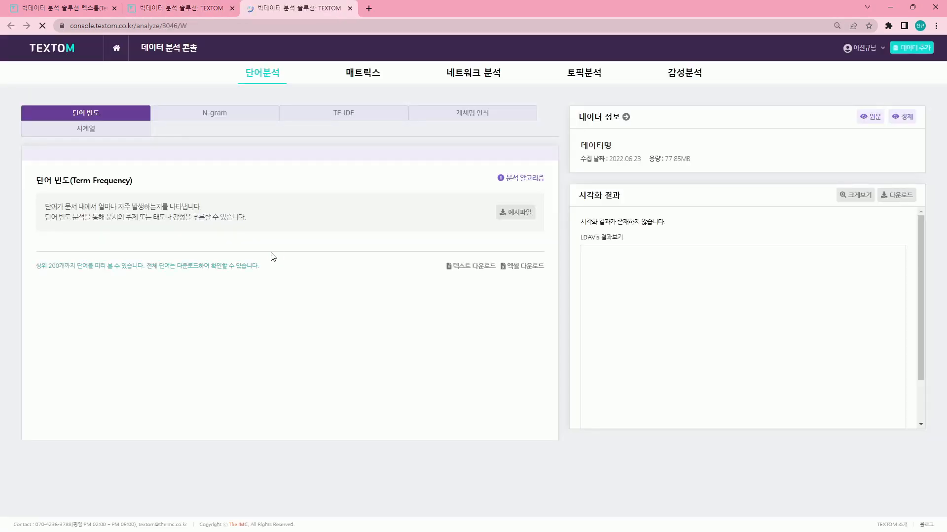
{"action": "left_click_drag", "start_coordinate": [91, 261], "coordinate": [504, 374]}
{"action": "scroll", "coordinate": [443, 352], "scroll_direction": "down", "scroll_amount": 3}
{"action": "scroll", "coordinate": [439, 352], "scroll_direction": "up", "scroll_amount": 3}
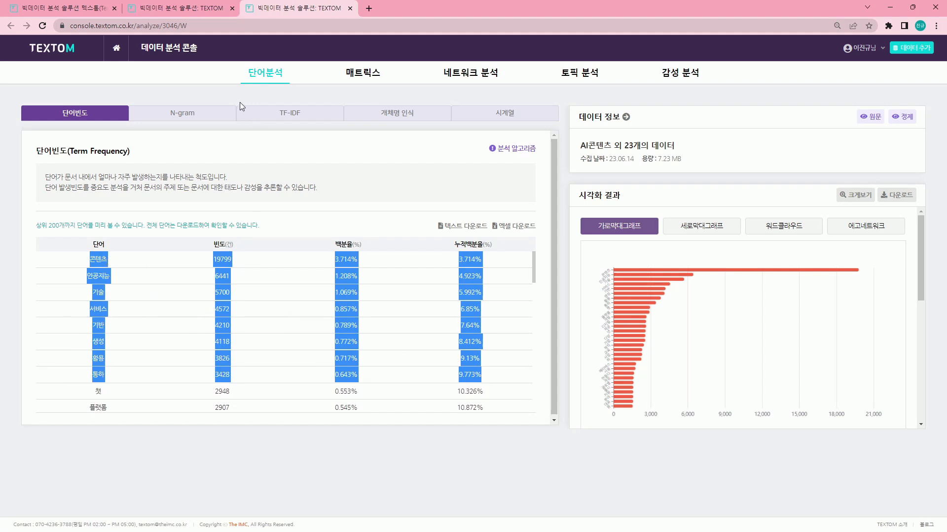
Compare the N-gram results and network graph with the 단어빈도 results for the refined data
{"action": "left_click", "coordinate": [195, 118]}
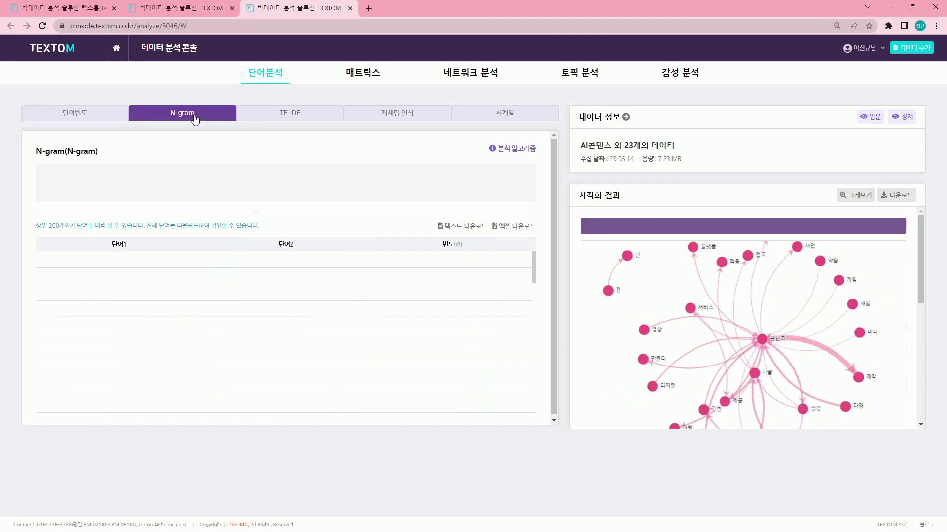
{"action": "left_click", "coordinate": [92, 118]}
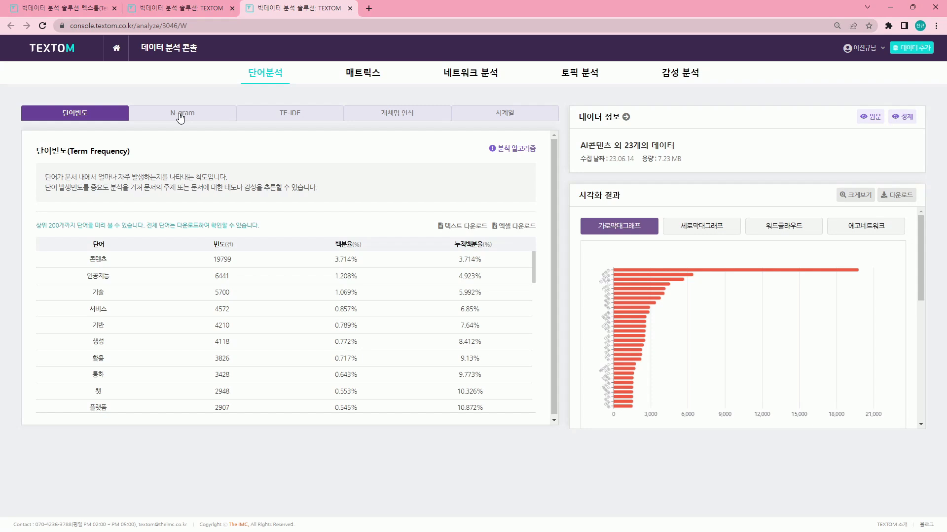
{"action": "left_click", "coordinate": [180, 118]}
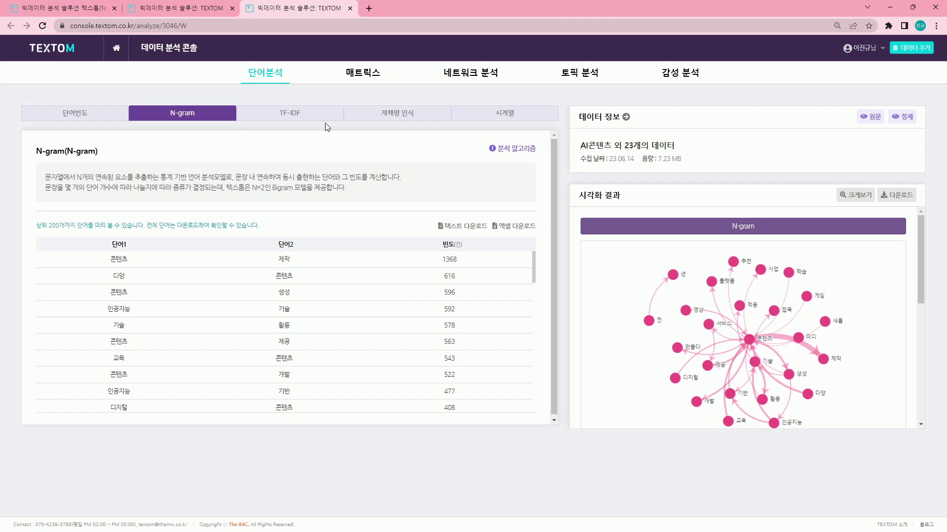
Return to the 정제리스트 details of the AI콘텐츠 data and view its 키워드 정제목록
{"action": "left_click", "coordinate": [196, 8]}
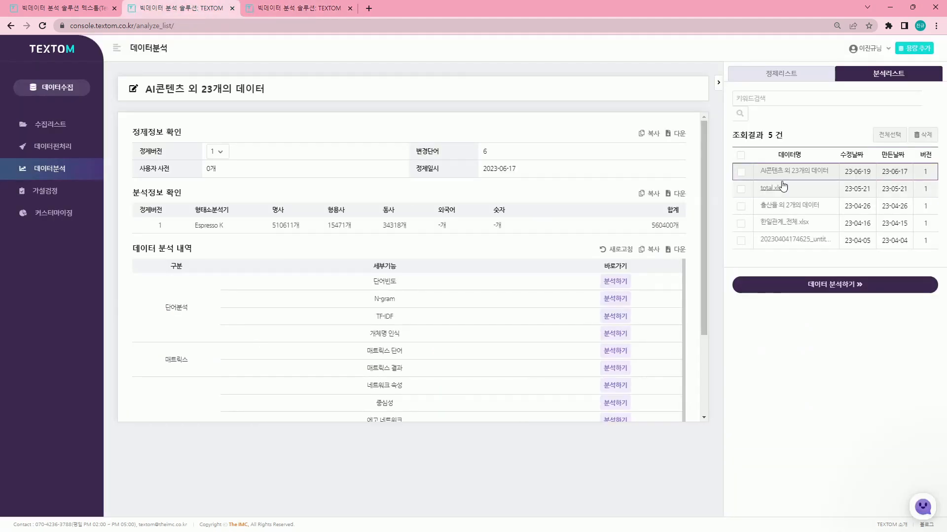
{"action": "left_click", "coordinate": [795, 76]}
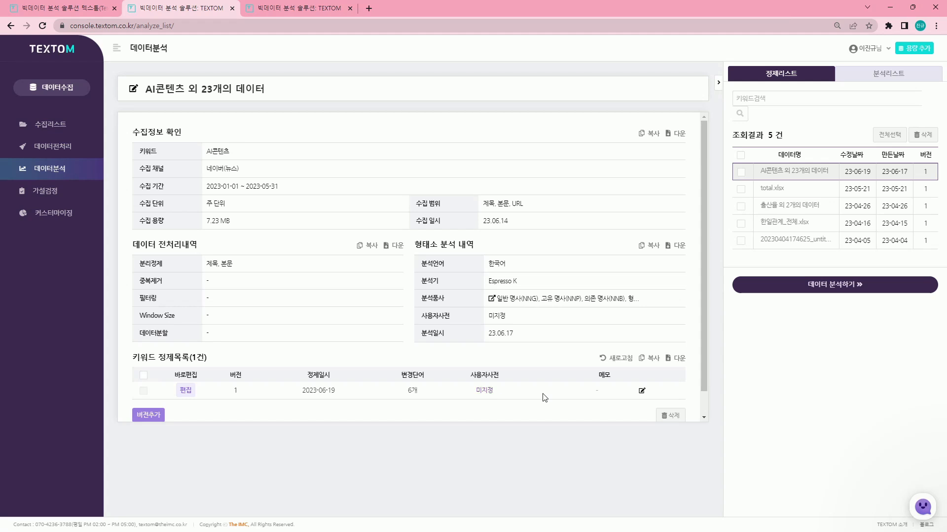
{"action": "scroll", "coordinate": [667, 397], "scroll_direction": "down", "scroll_amount": 1}
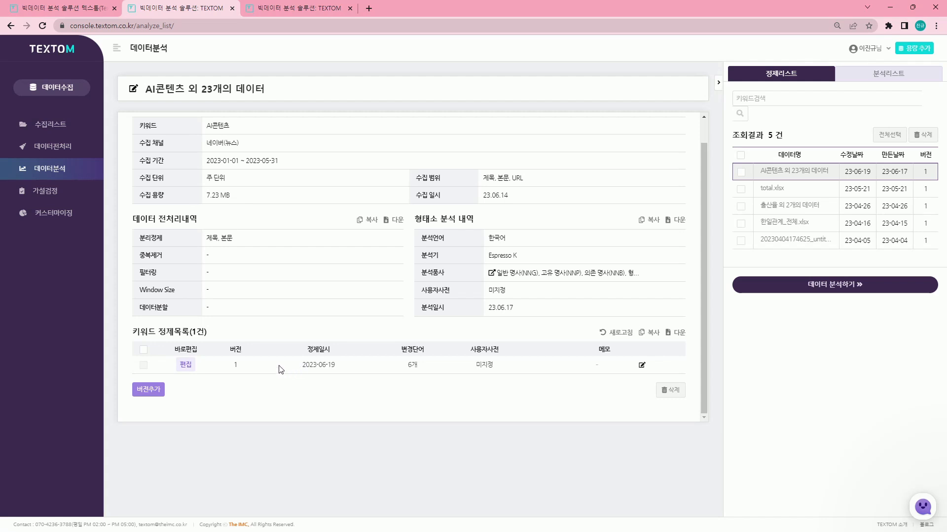
Add a new keyword refinement version of the AI콘텐츠 data based on version 1
{"action": "left_click", "coordinate": [153, 392]}
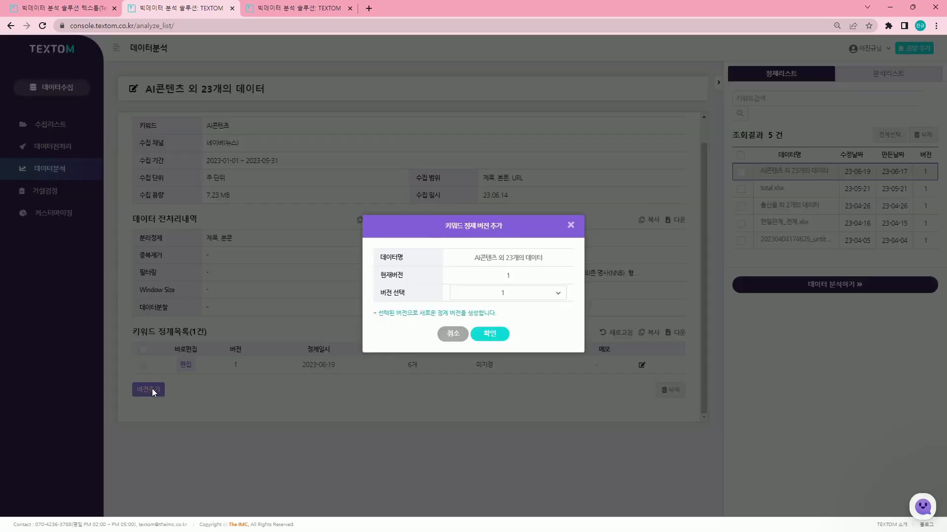
{"action": "left_click", "coordinate": [534, 295]}
{"action": "left_click", "coordinate": [535, 293]}
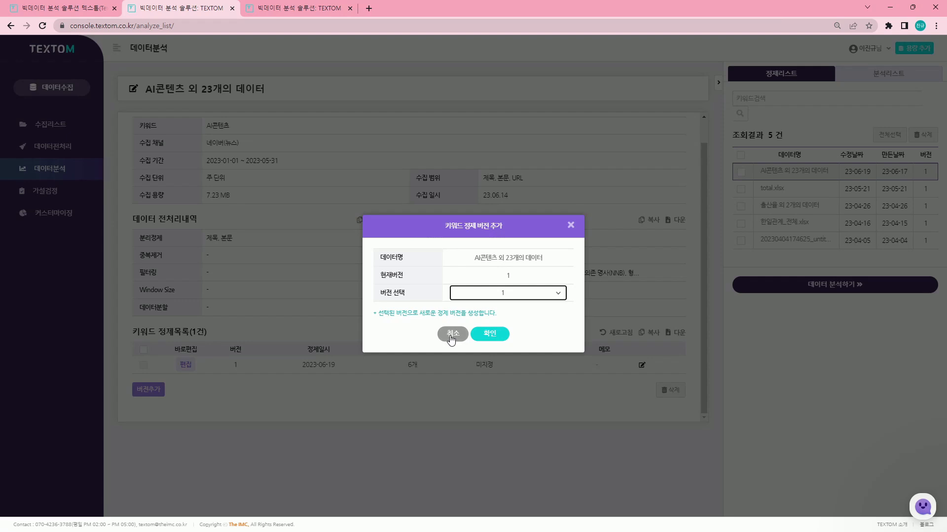
{"action": "left_click", "coordinate": [395, 317]}
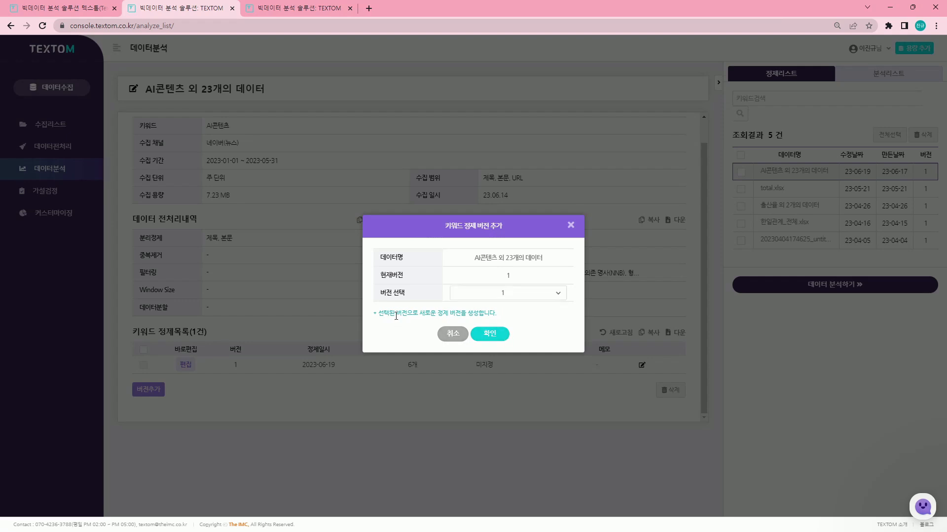
{"action": "left_click_drag", "start_coordinate": [396, 317], "coordinate": [471, 321]}
{"action": "triple_click", "coordinate": [474, 315]}
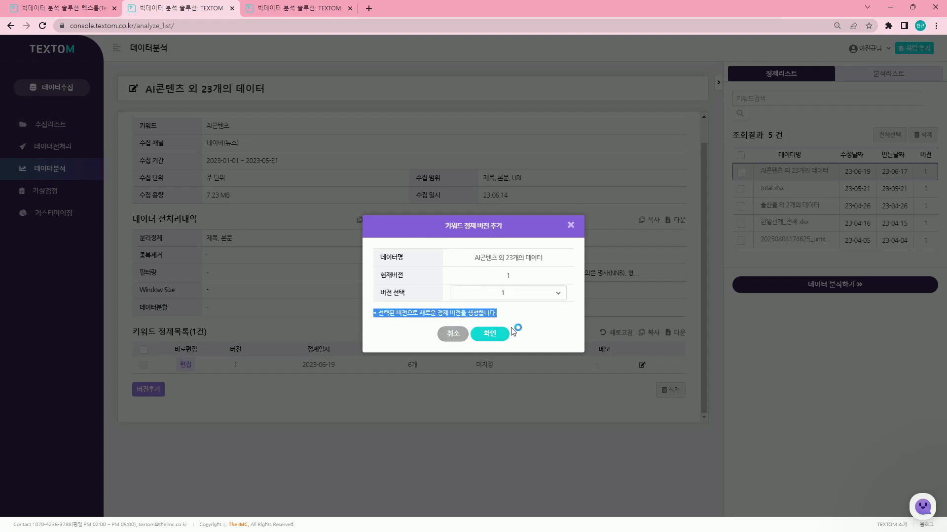
{"action": "left_click", "coordinate": [503, 338]}
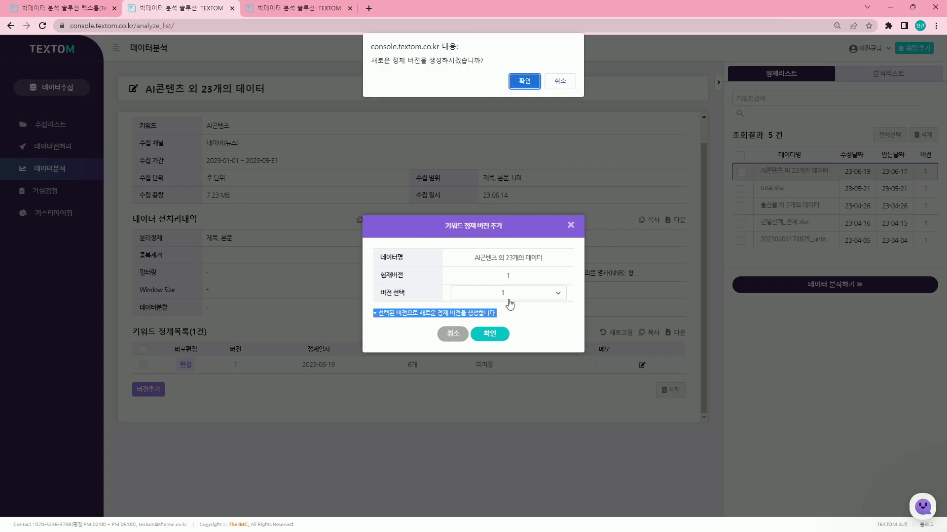
{"action": "left_click", "coordinate": [527, 82]}
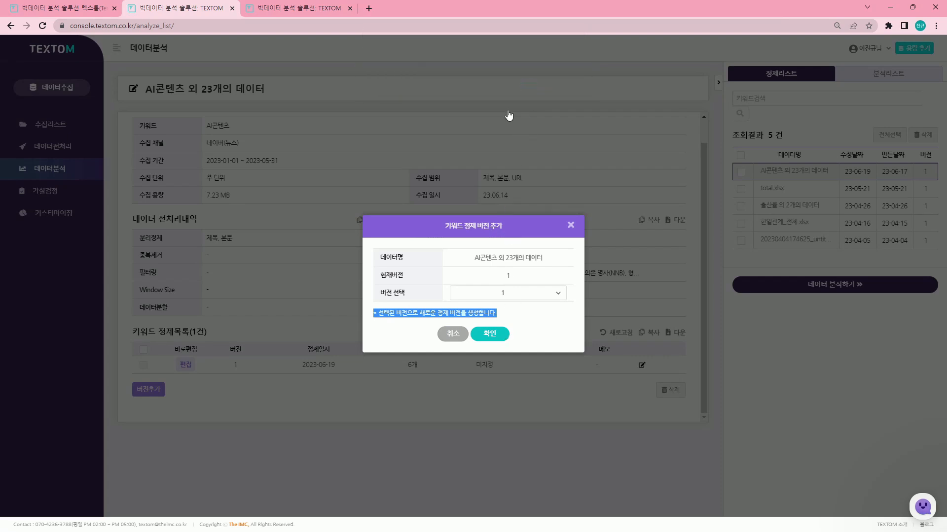
{"action": "left_click", "coordinate": [495, 340]}
{"action": "left_click", "coordinate": [567, 84]}
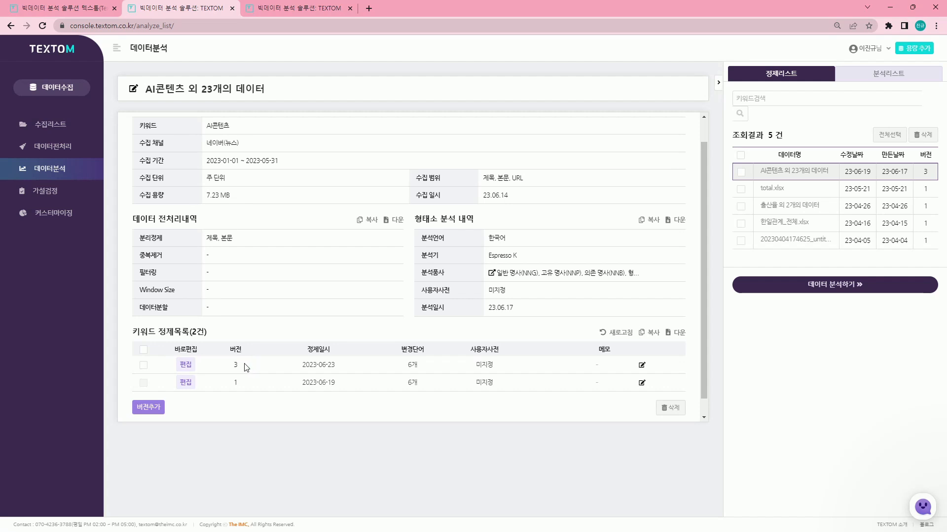
Open version 3 from the 키워드 정제목록 for editing and activate the 변경할단어 field
{"action": "triple_click", "coordinate": [239, 387]}
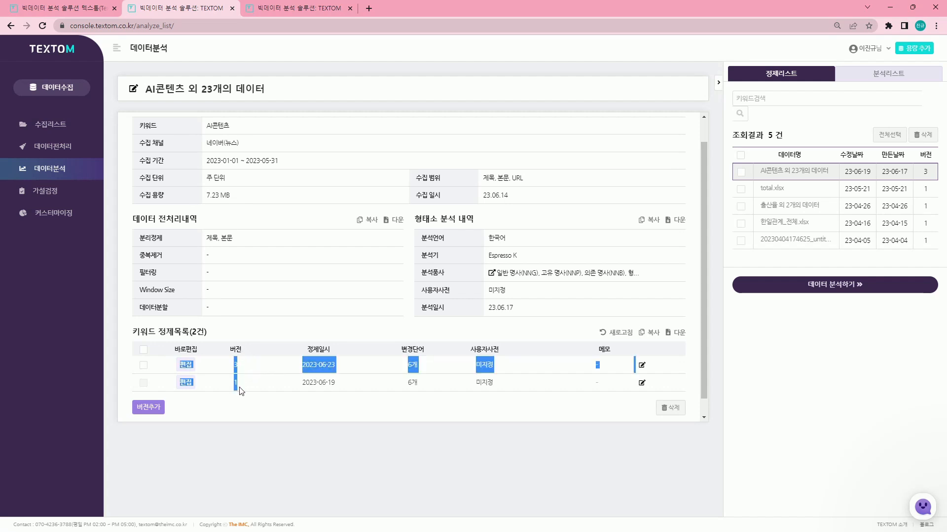
{"action": "left_click", "coordinate": [237, 383]}
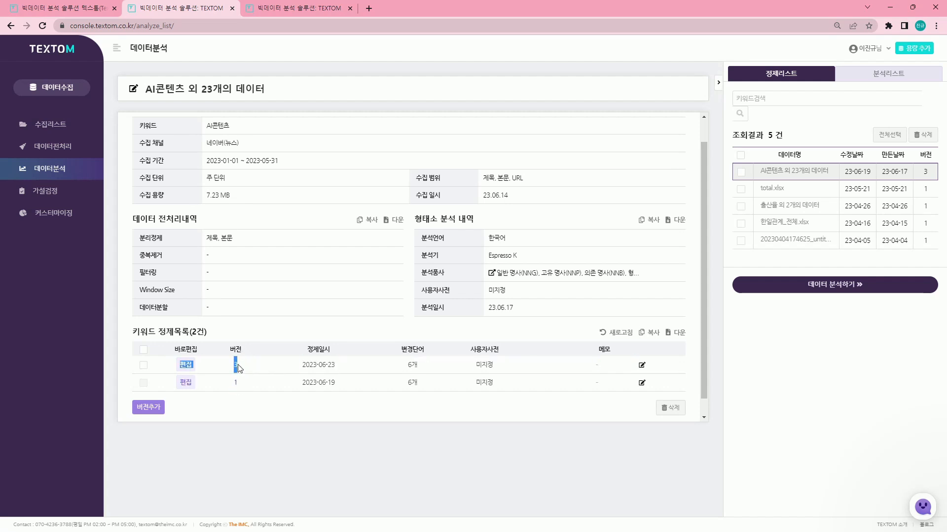
{"action": "left_click", "coordinate": [186, 366]}
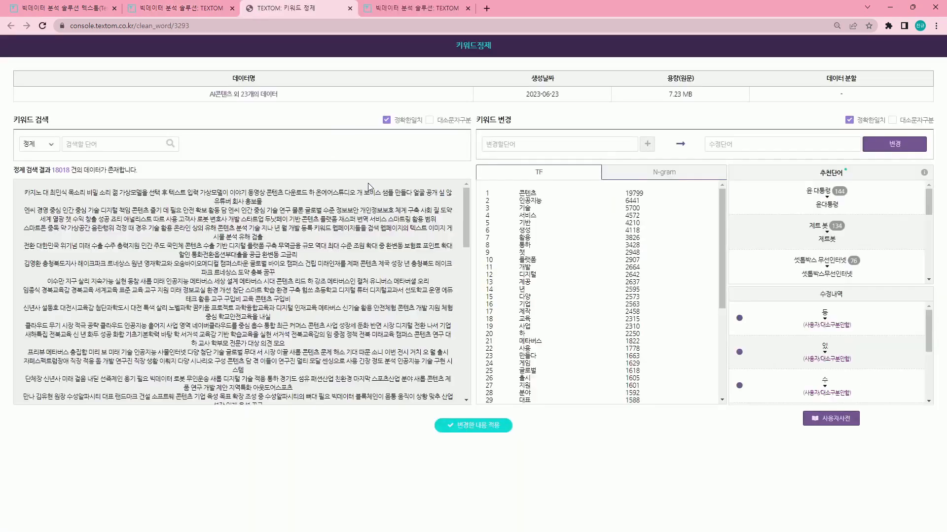
{"action": "left_click", "coordinate": [541, 142]}
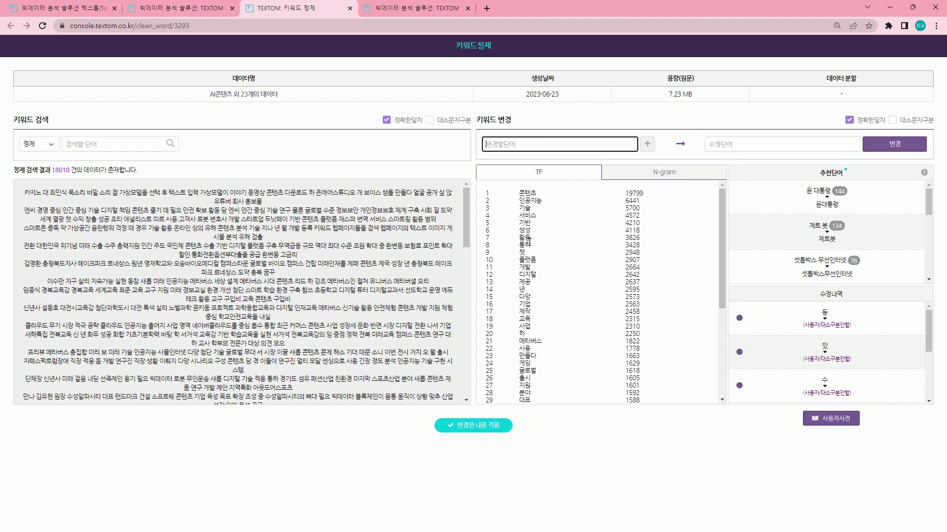
Replace the exact-match keyword 통하 with 통하다 throughout the refined data
{"action": "type", "text": "x"}
{"action": "key", "text": "BackSpace"}
{"action": "type", "text": "ㅌ"}
{"action": "type", "text": "통히"}
{"action": "key", "text": "BackSpace"}
{"action": "type", "text": "ㅏ"}
{"action": "key", "text": "Tab"}
{"action": "type", "text": "퇴"}
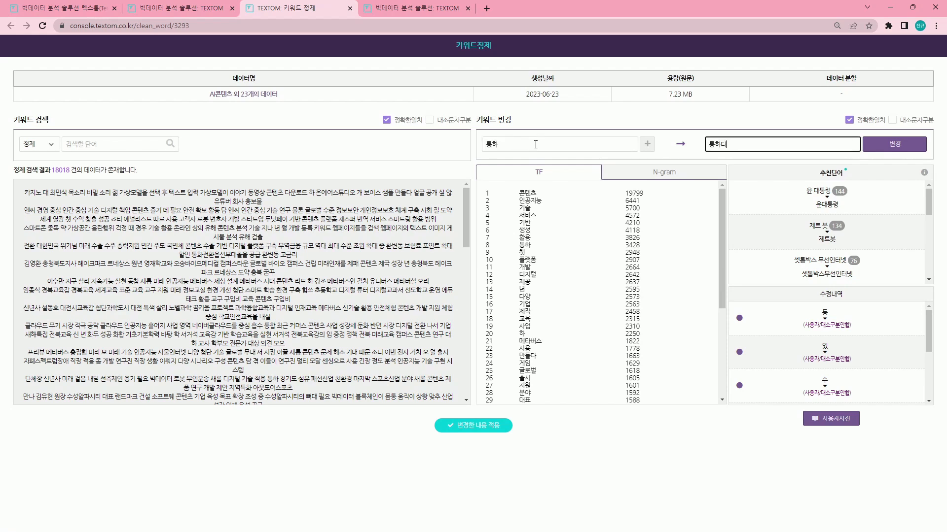
{"action": "left_click", "coordinate": [898, 142]}
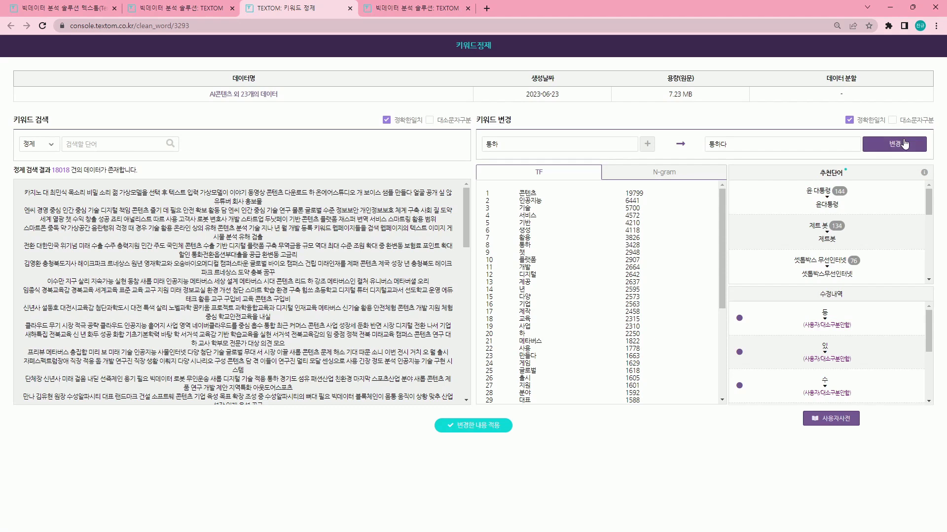
Replace the exact-match keyword 챗 with 챗봇 throughout the refined data
{"action": "left_click", "coordinate": [567, 143]}
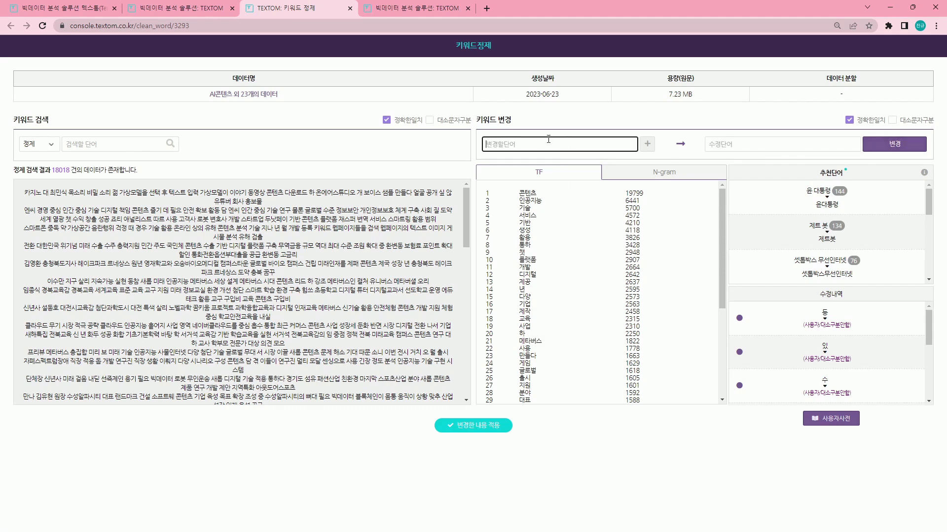
{"action": "type", "text": "챗"}
{"action": "key", "text": "Tab"}
{"action": "type", "text": "채"}
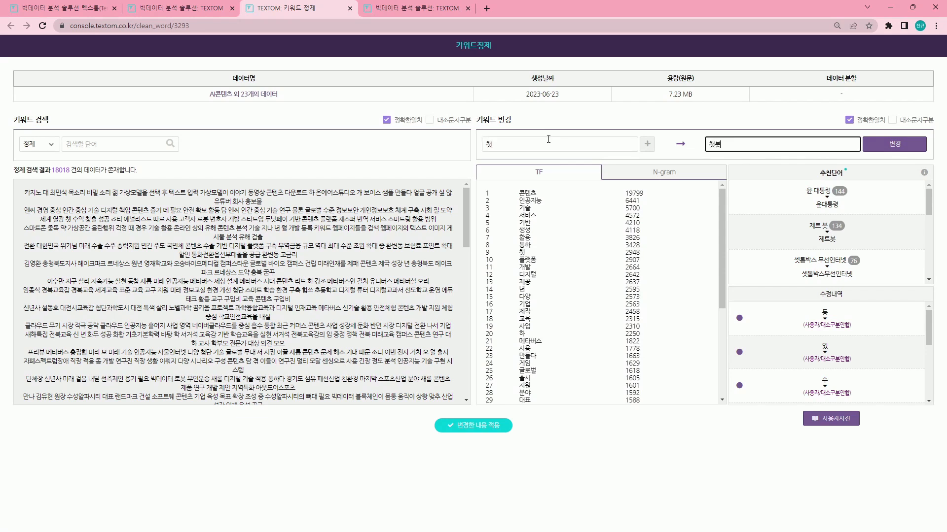
{"action": "type", "text": "봇"}
{"action": "left_click", "coordinate": [900, 144]}
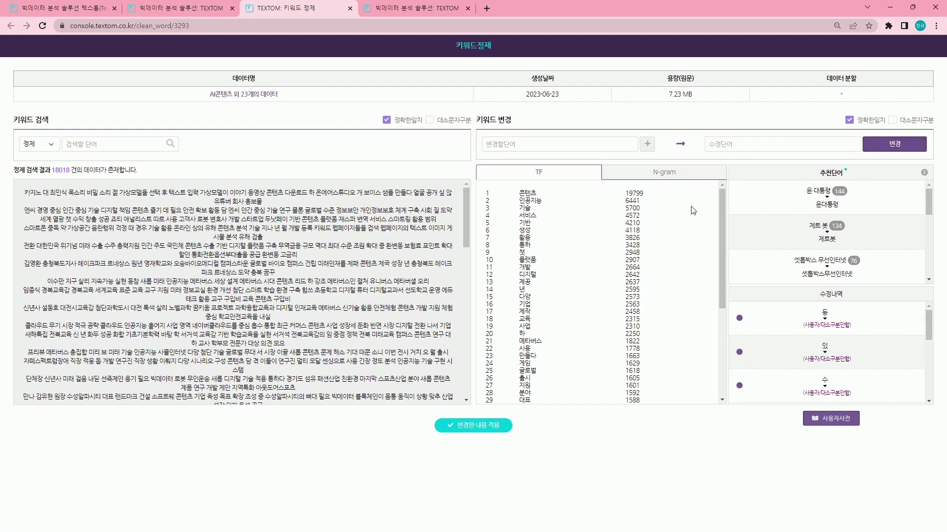
Remove the exact-match keywords 년 and 하 from the refined data by replacing each with an empty word
{"action": "left_click", "coordinate": [525, 147]}
{"action": "type", "text": "녀"}
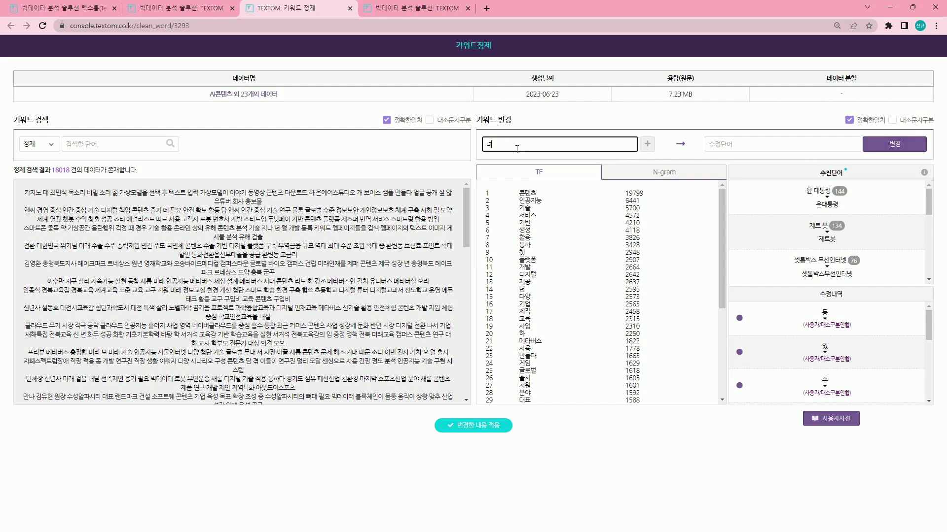
{"action": "left_click", "coordinate": [880, 144]}
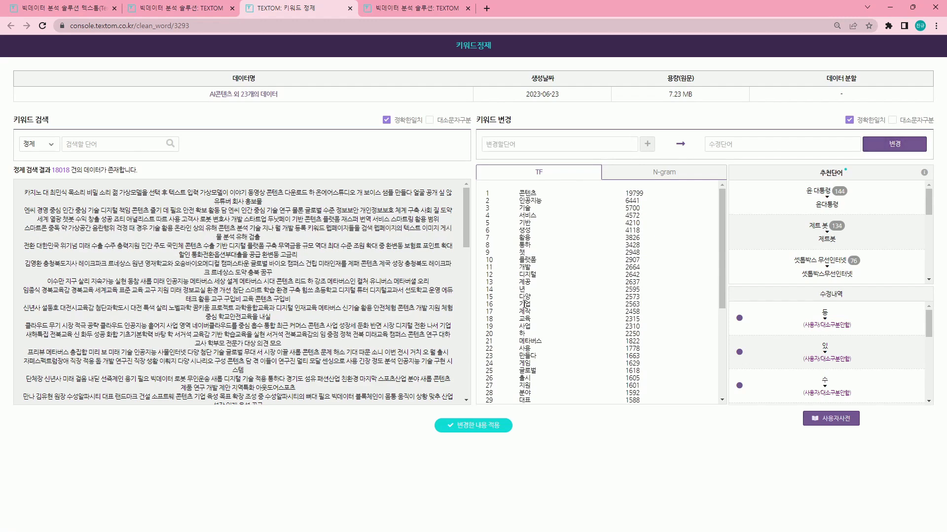
{"action": "left_click", "coordinate": [520, 146]}
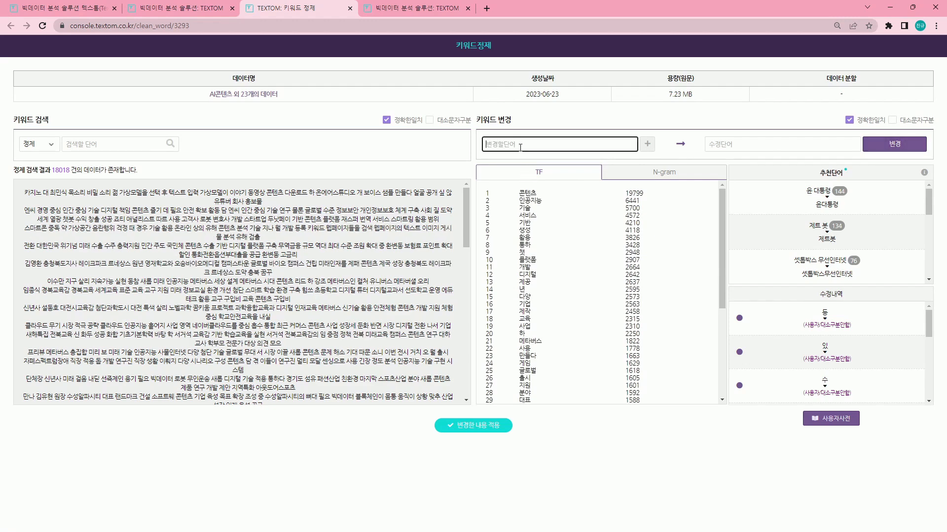
{"action": "type", "text": "히"}
{"action": "left_click", "coordinate": [888, 145]}
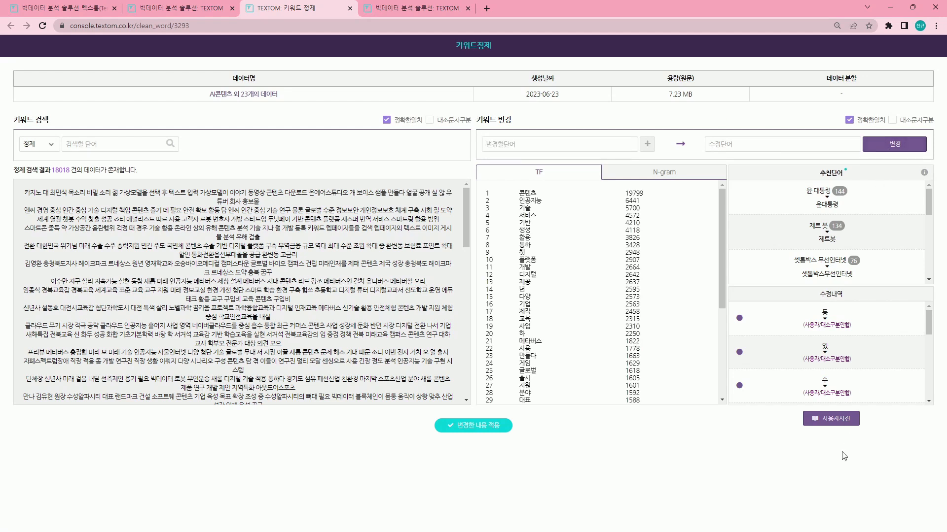
Start applying the keyword changes to the AI콘텐츠 data, and cancel at the re-edit confirmation
{"action": "left_click", "coordinate": [470, 432]}
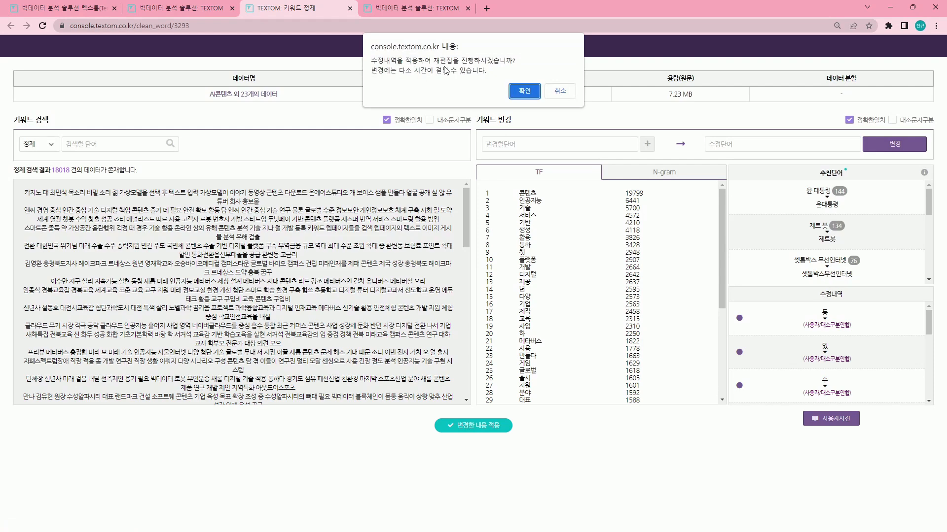
{"action": "left_click", "coordinate": [525, 91]}
{"action": "left_click", "coordinate": [561, 88]}
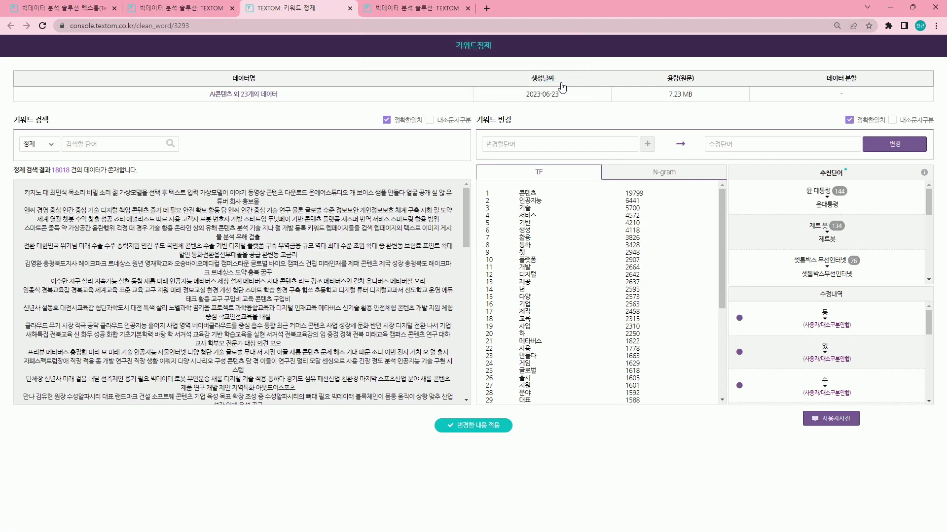